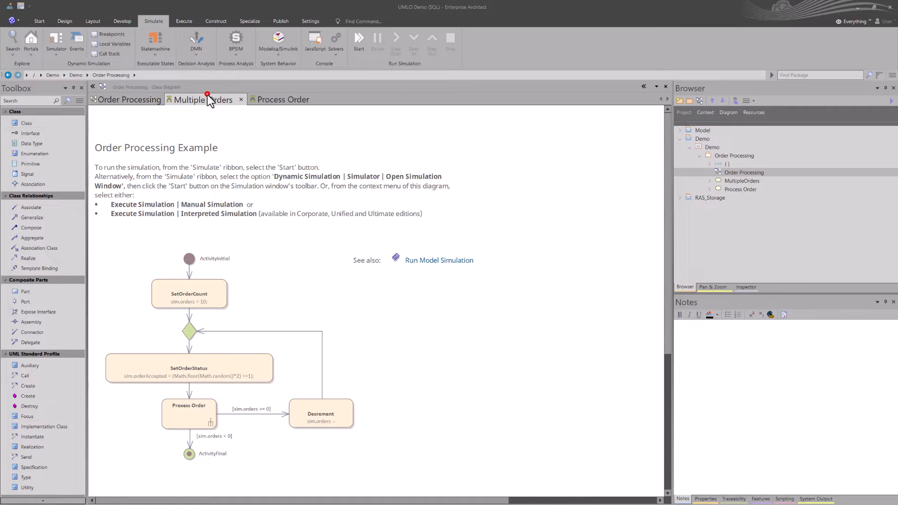
# Examine the Order Processing, Multiple Orders and Process Order example diagrams and how they relate
pyautogui.click(268, 100)
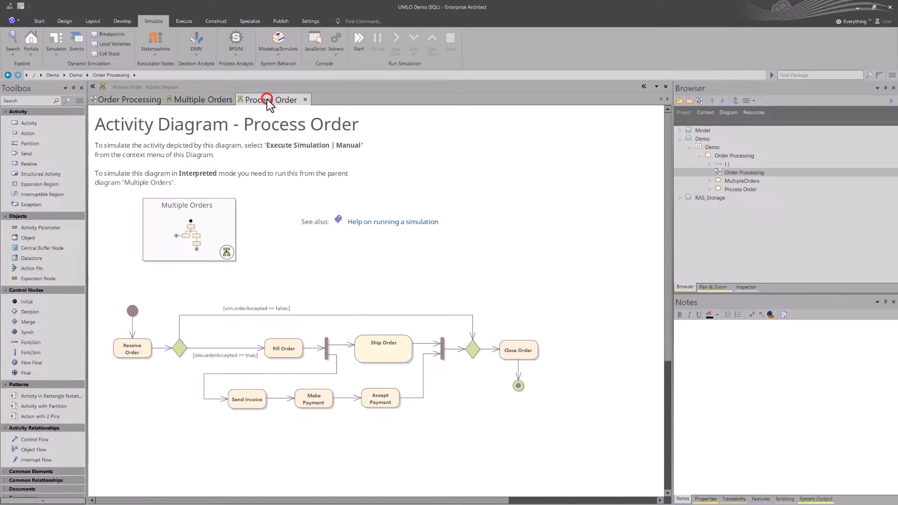
pyautogui.click(217, 101)
pyautogui.click(131, 100)
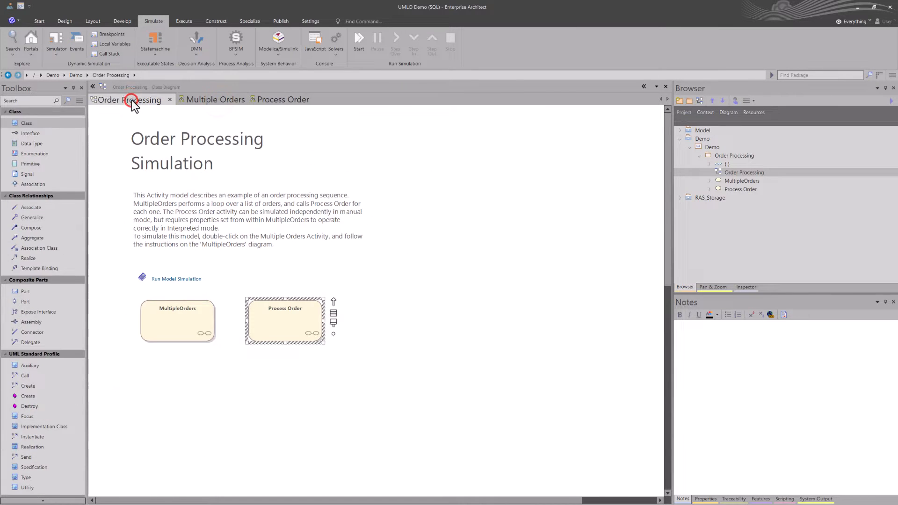
pyautogui.click(212, 102)
pyautogui.click(270, 100)
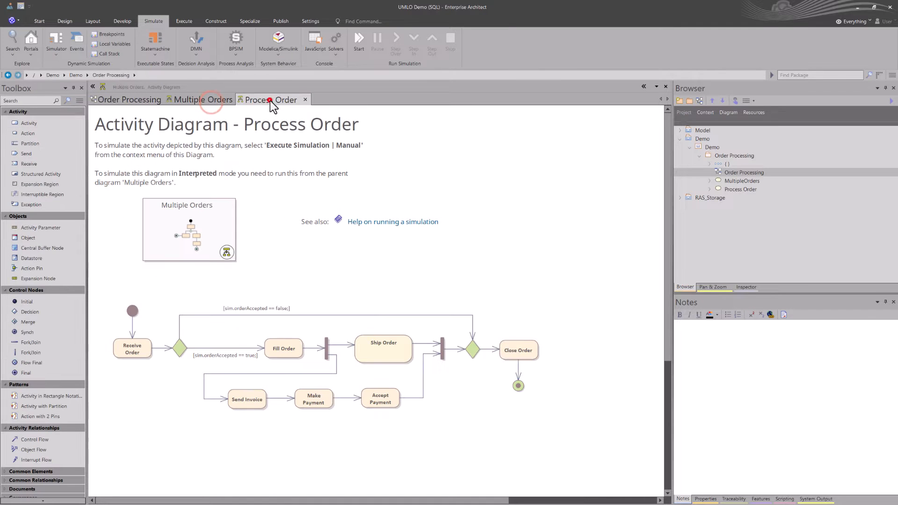
pyautogui.click(137, 97)
pyautogui.click(214, 98)
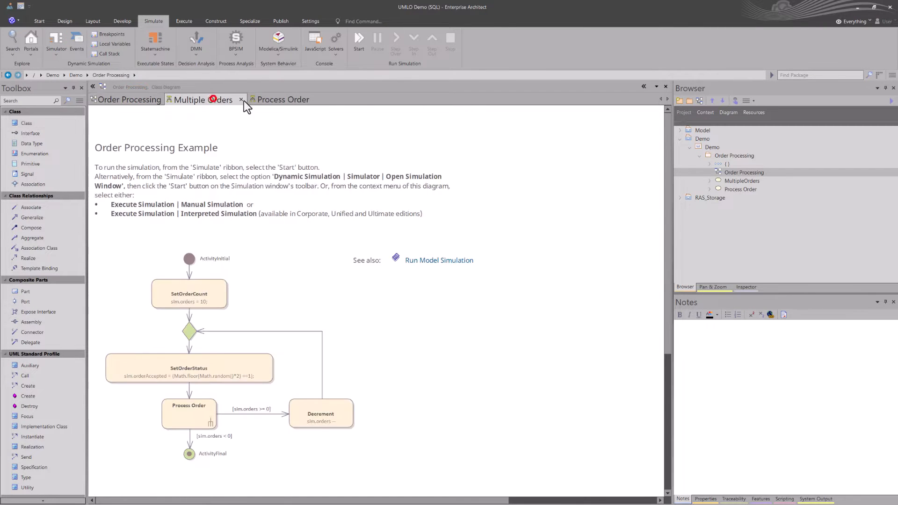
pyautogui.click(286, 100)
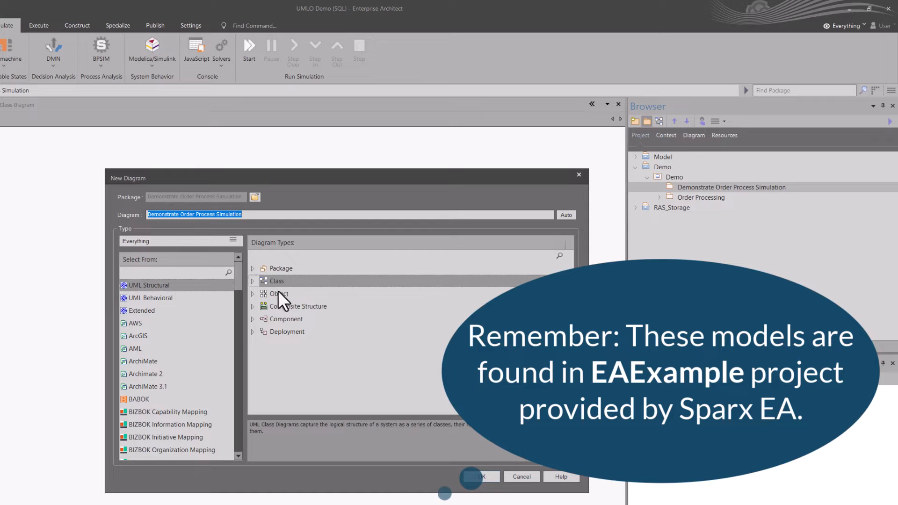
# Create a UML Behavioral Activity diagram named Demonstrate Order Process Simulation in the package of the same name and open it
pyautogui.click(163, 296)
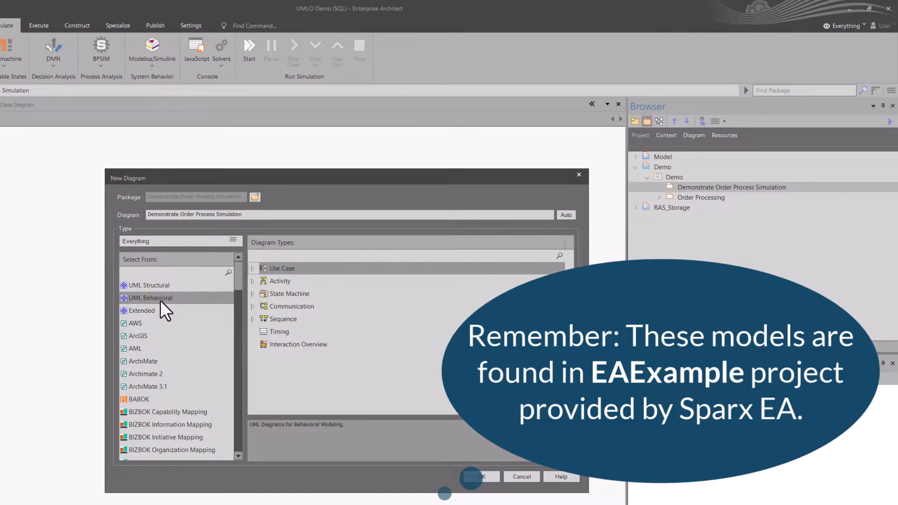
pyautogui.click(275, 282)
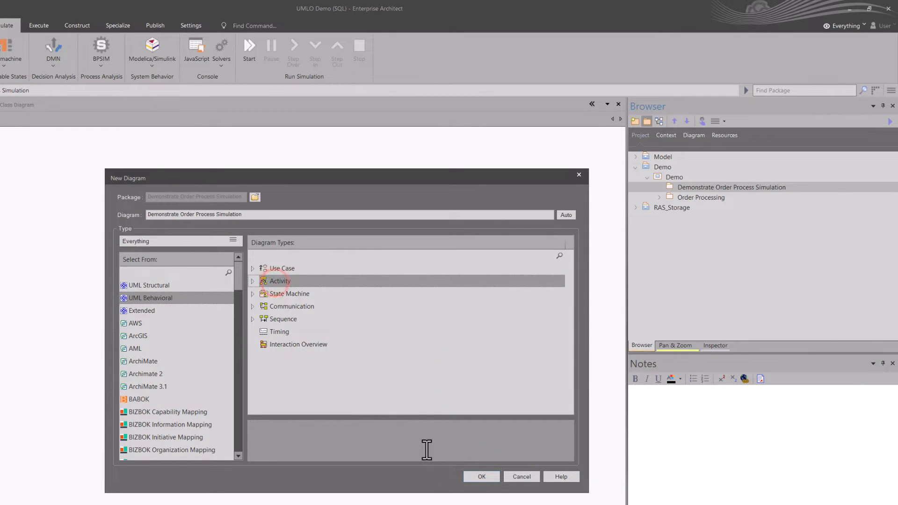
pyautogui.click(232, 212)
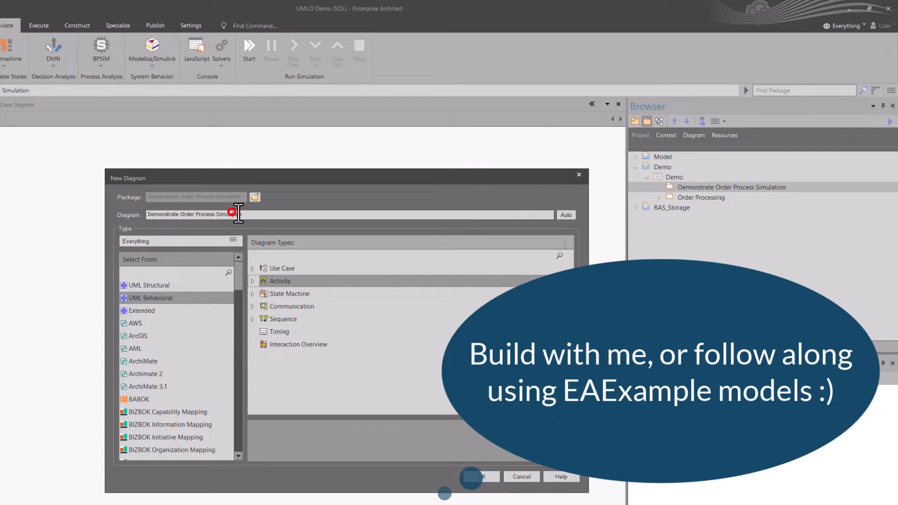
pyautogui.click(247, 210)
pyautogui.click(483, 476)
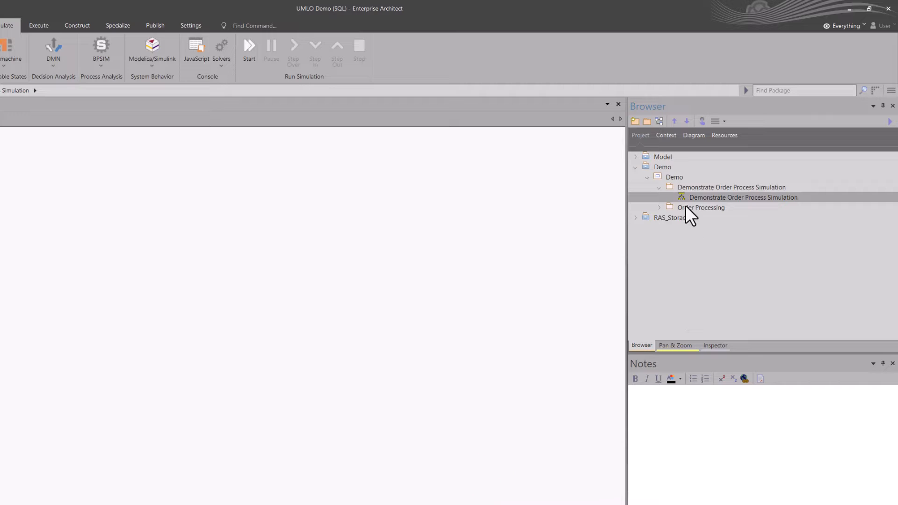
pyautogui.doubleClick(688, 197)
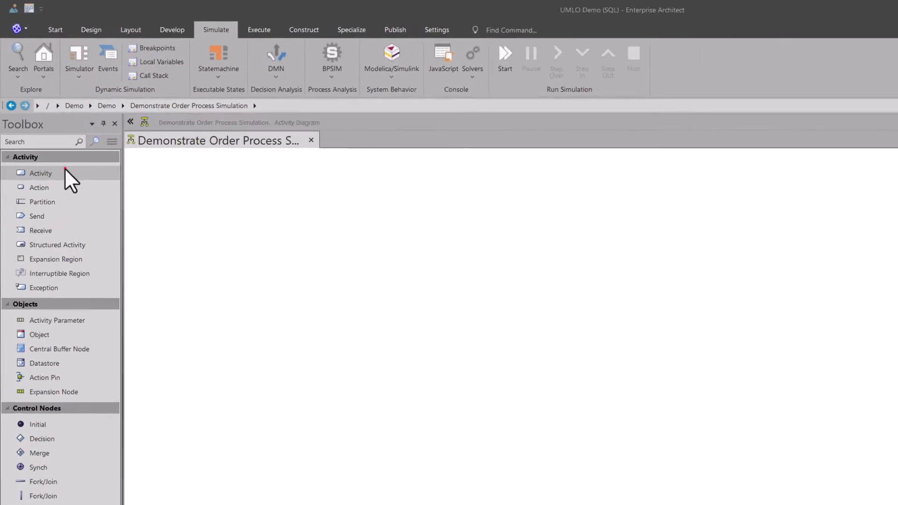
# Add an Activity element named Multiple Orders near the upper-left area of the diagram
pyautogui.moveTo(65, 169); pyautogui.dragTo(244, 223)
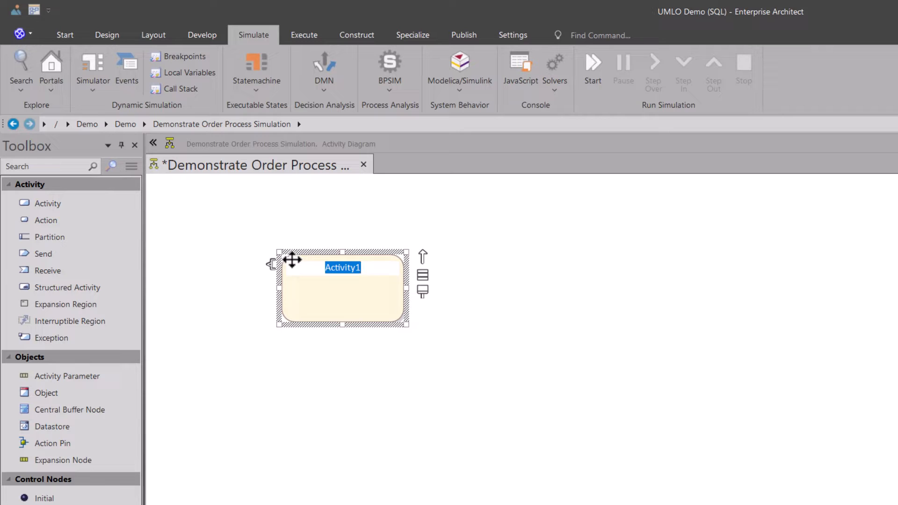
pyautogui.write('Multipl')
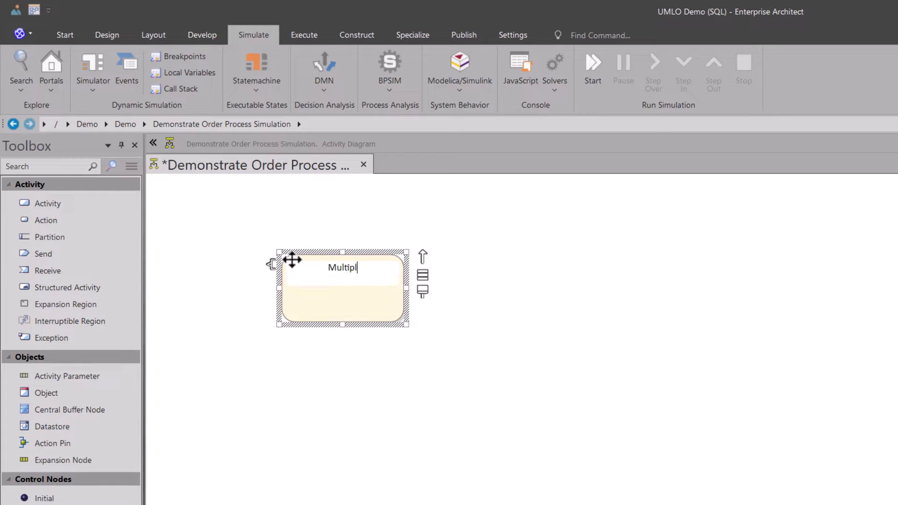
pyautogui.write('e Orders')
pyautogui.press('Return')
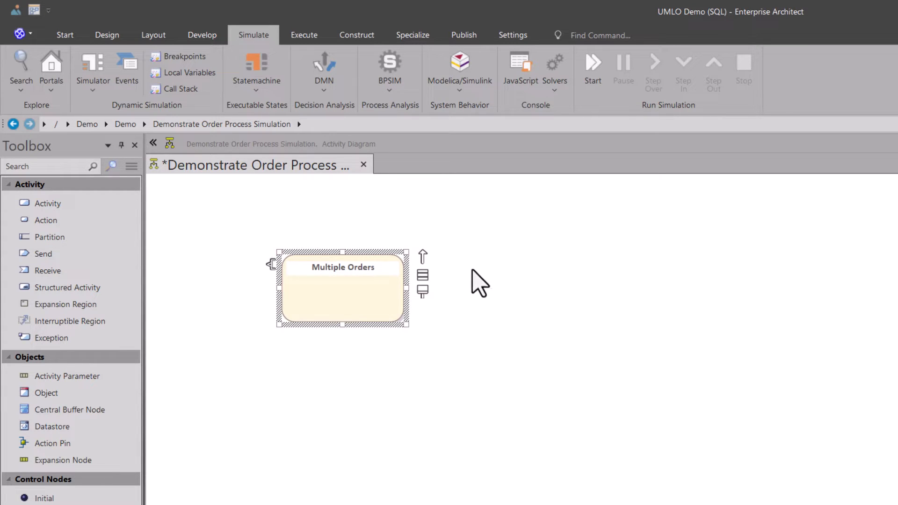
# Add a second Activity named Process Order to the right of the Multiple Orders activity
pyautogui.click(483, 258)
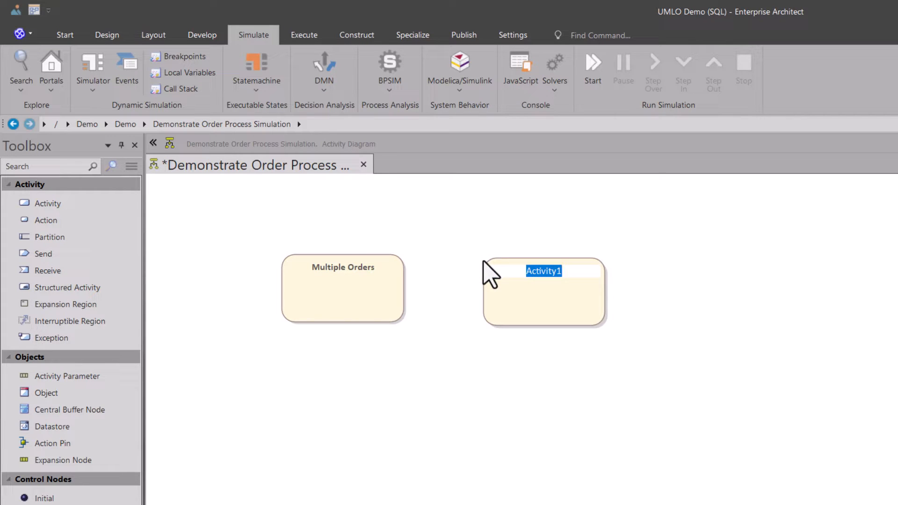
pyautogui.write('Pro')
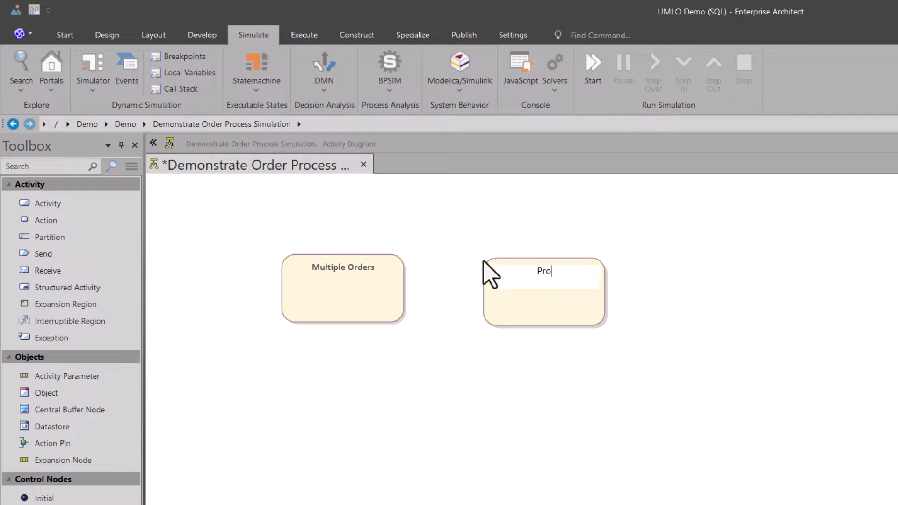
pyautogui.write('cess Order')
pyautogui.press('Return')
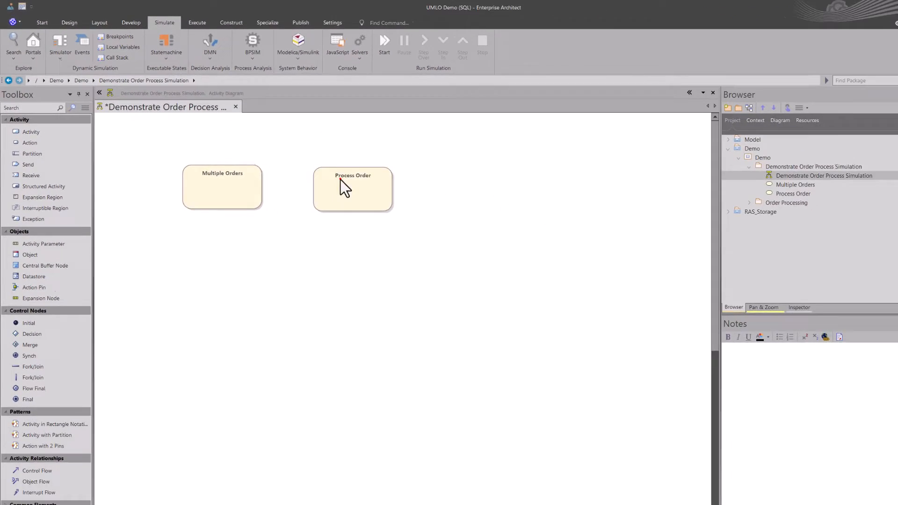
# Move the Multiple Orders and Process Order activities slightly to the left, keeping them side by side
pyautogui.moveTo(526, 276); pyautogui.dragTo(520, 273)
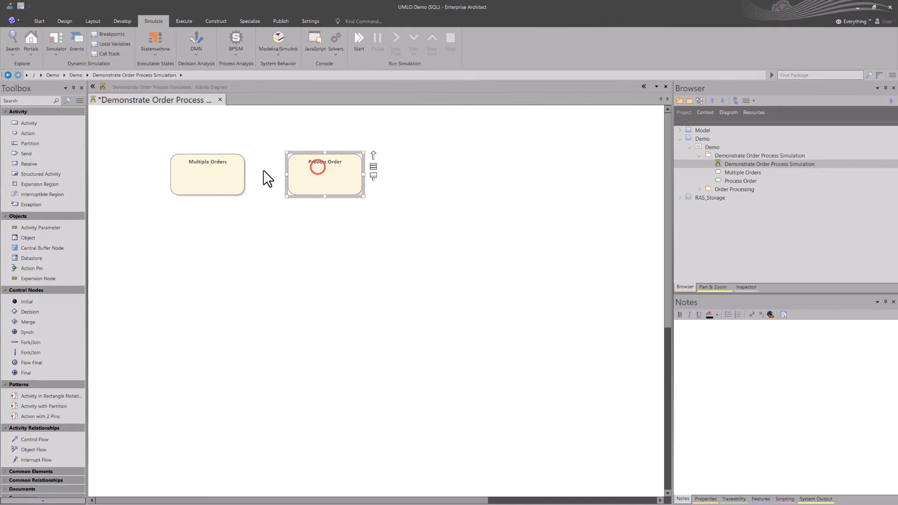
pyautogui.moveTo(402, 278); pyautogui.dragTo(387, 277)
pyautogui.moveTo(234, 167); pyautogui.dragTo(225, 168)
pyautogui.click(315, 172)
pyautogui.moveTo(305, 171); pyautogui.dragTo(294, 173)
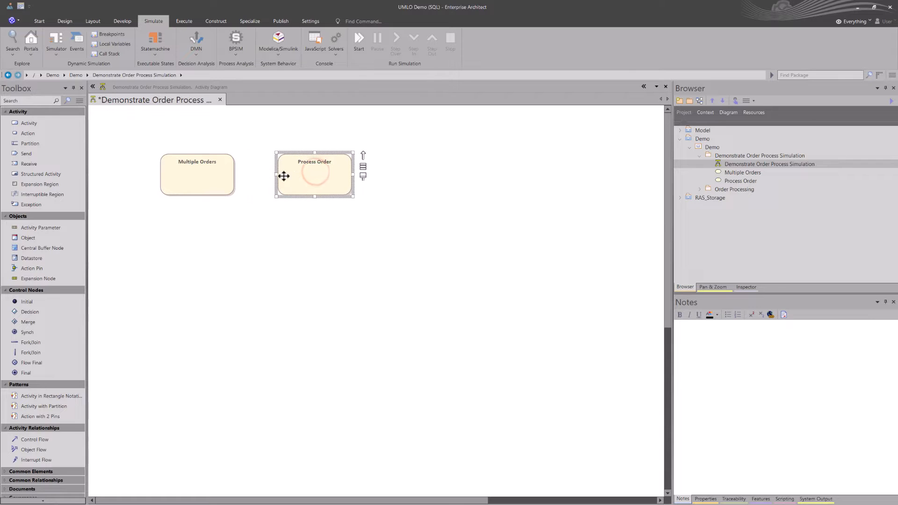
pyautogui.click(295, 211)
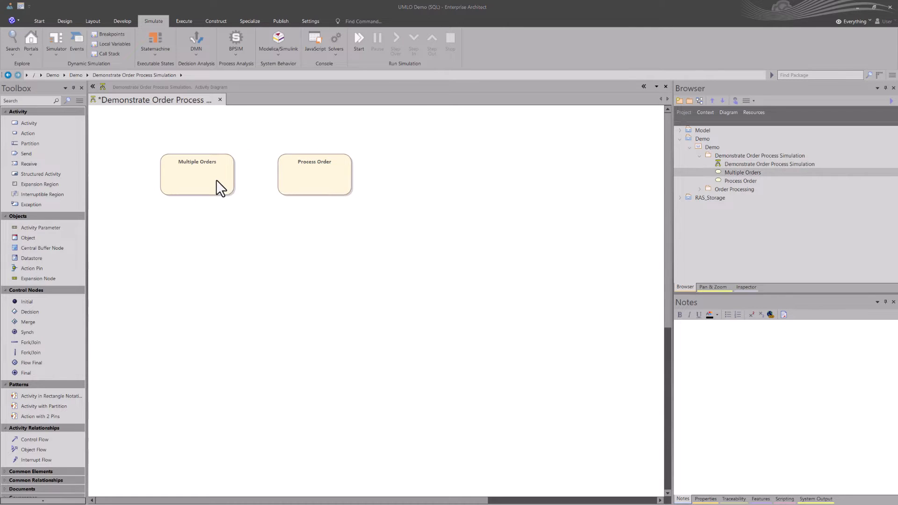
pyautogui.click(740, 171)
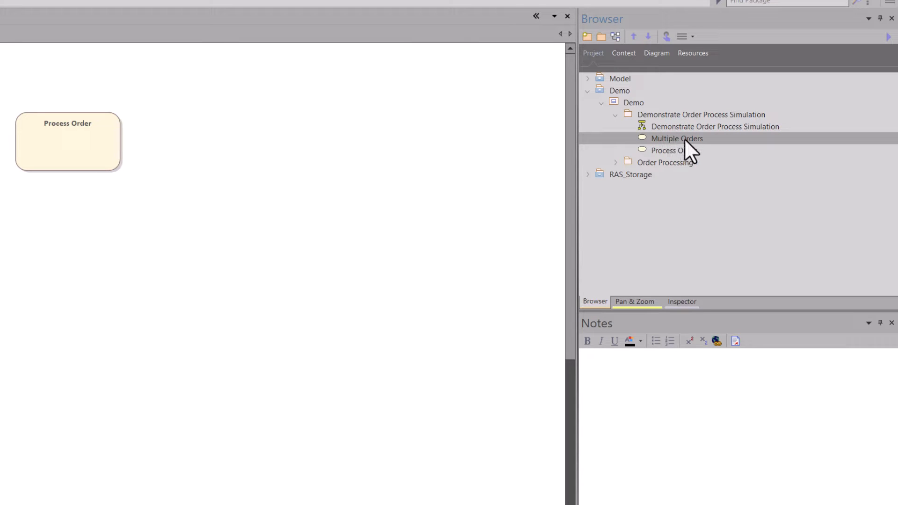
pyautogui.click(663, 150)
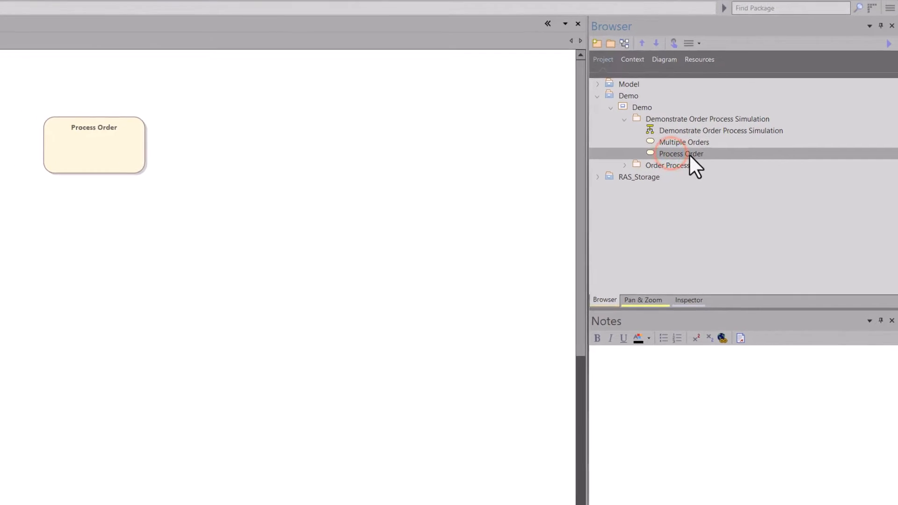
pyautogui.click(105, 135)
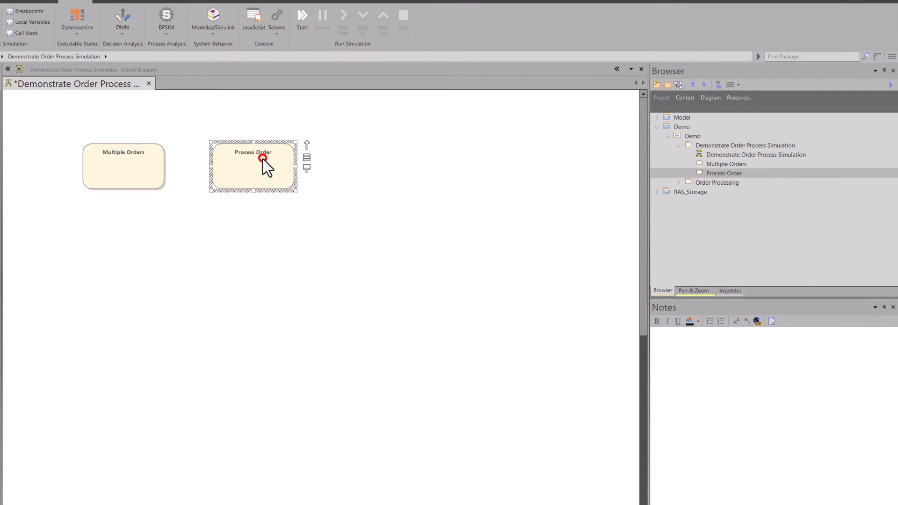
# Add a UML Behavioral Activity child diagram named Multiple Orders to the Multiple Orders activity, and close the new empty diagram
pyautogui.click(131, 181)
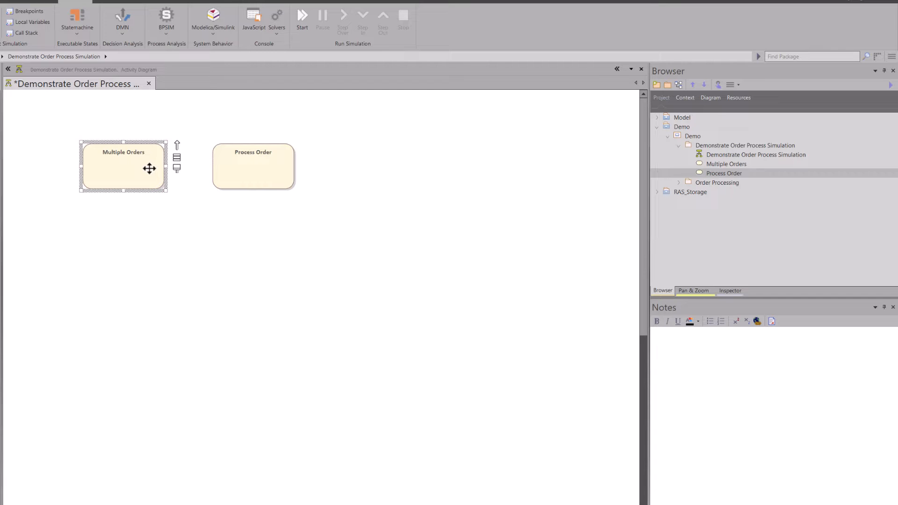
pyautogui.rightClick(124, 173)
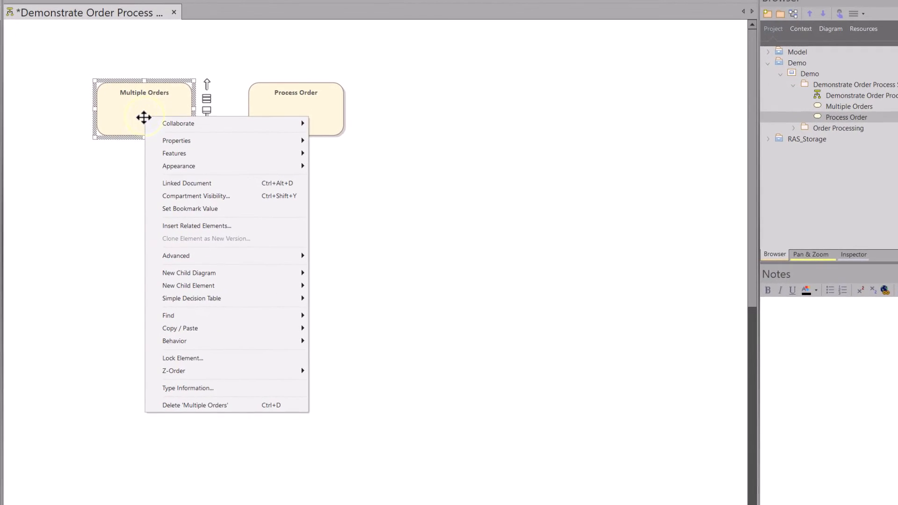
pyautogui.moveTo(223, 276)
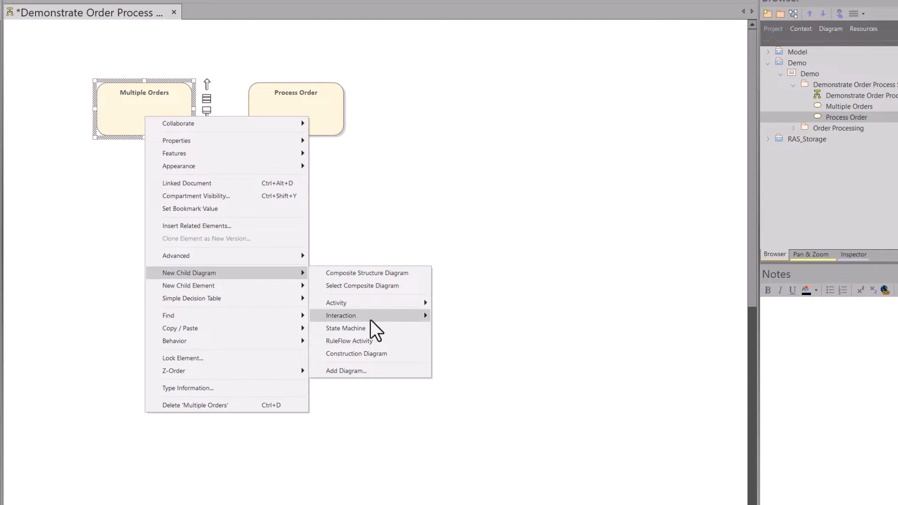
pyautogui.click(355, 371)
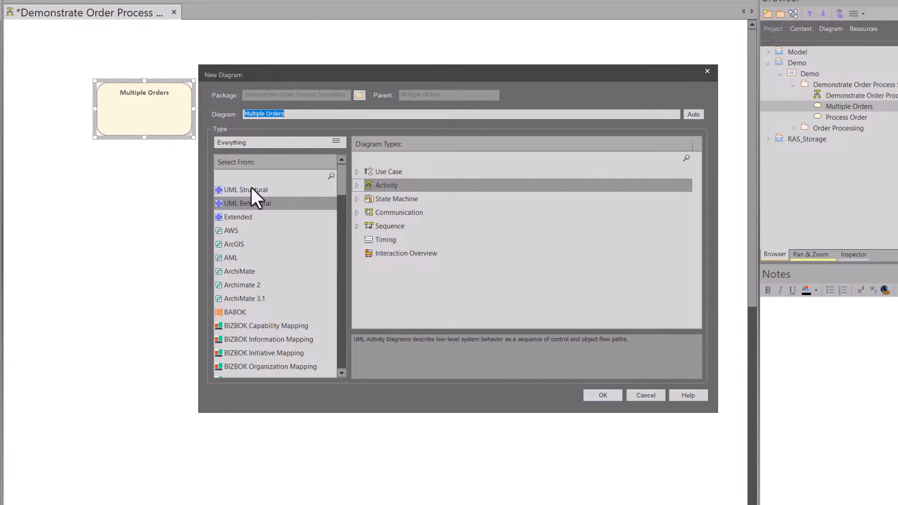
pyautogui.click(249, 204)
pyautogui.click(390, 184)
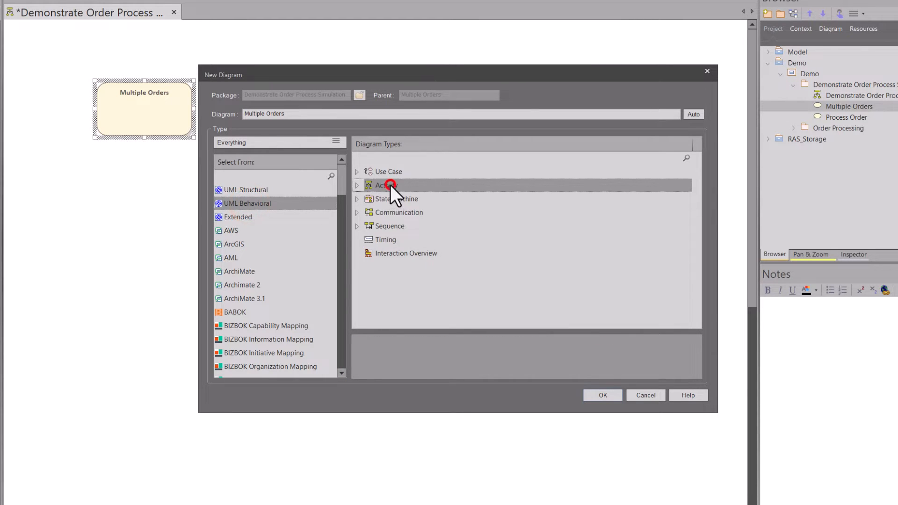
pyautogui.click(603, 395)
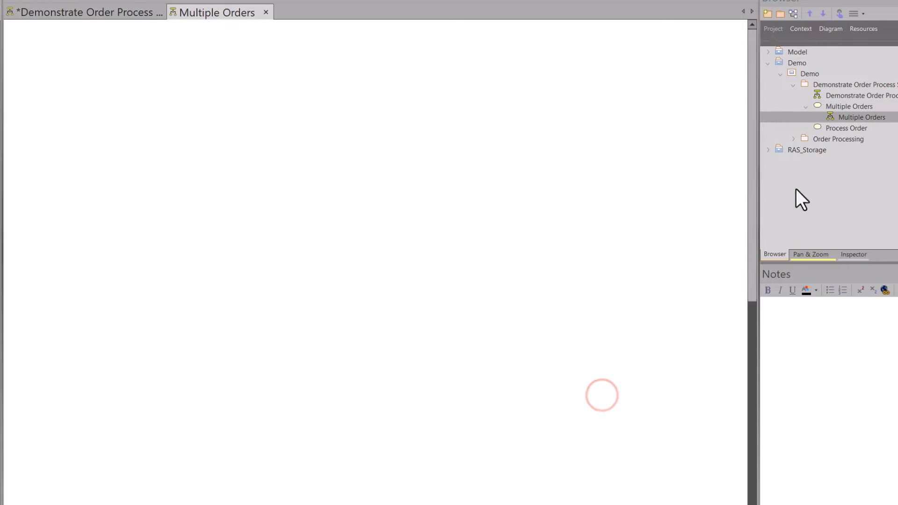
pyautogui.click(841, 116)
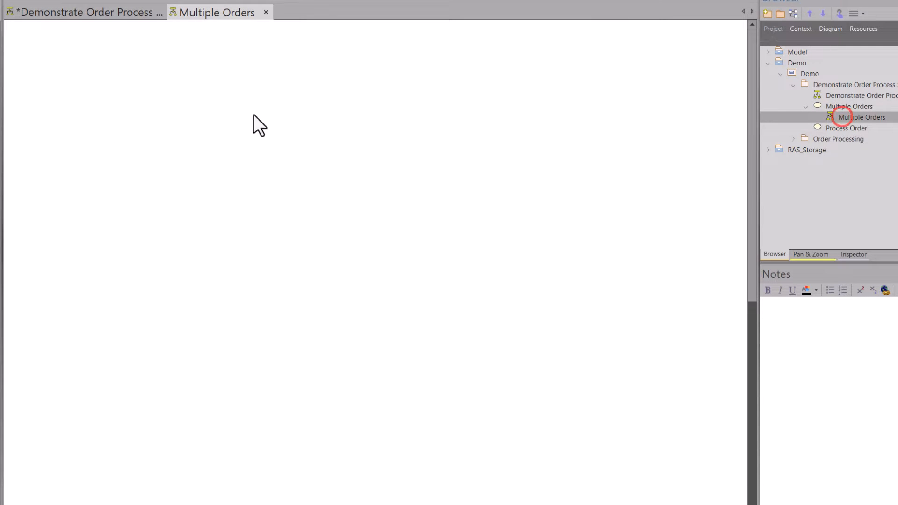
pyautogui.click(266, 14)
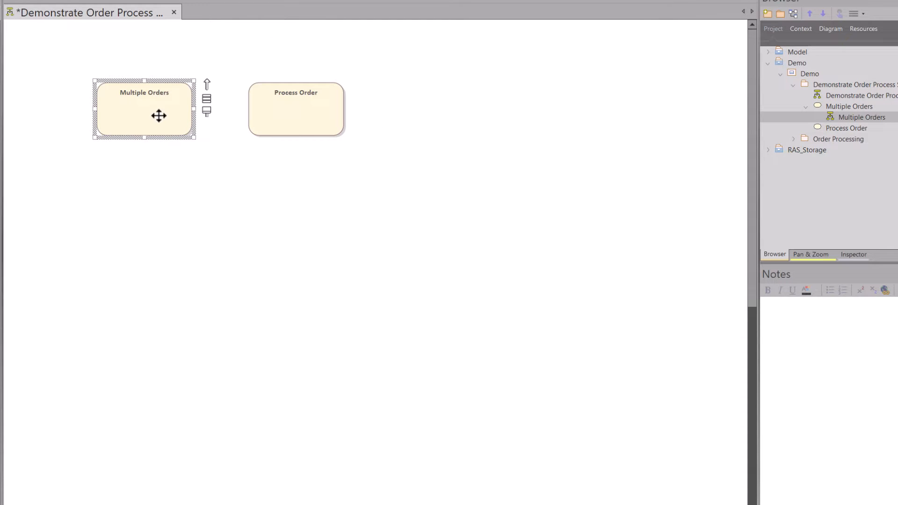
# Set the Multiple Orders child diagram as the composite diagram of the Multiple Orders activity, and check the link by opening and closing it
pyautogui.rightClick(158, 115)
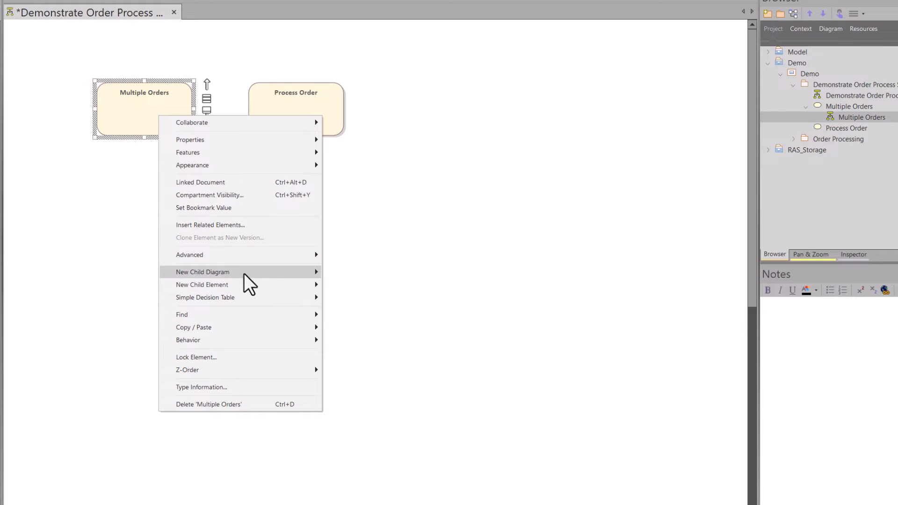
pyautogui.moveTo(278, 273)
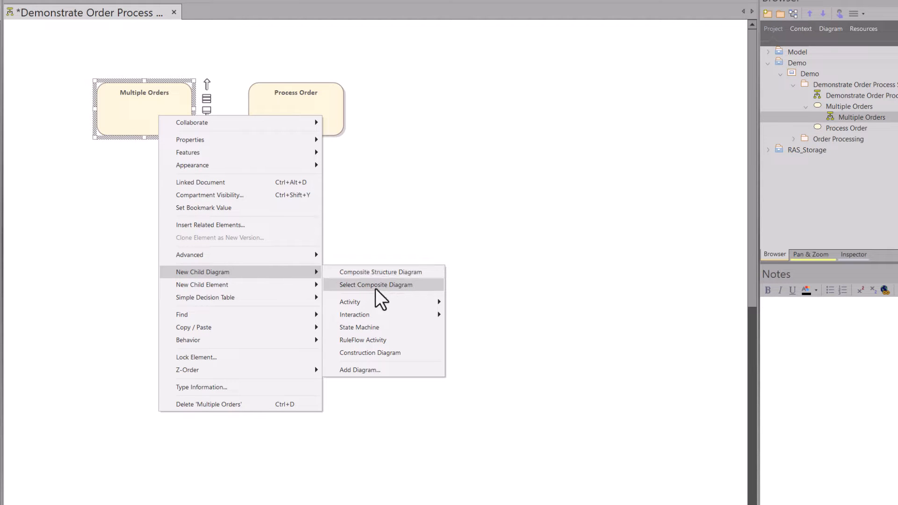
pyautogui.click(400, 284)
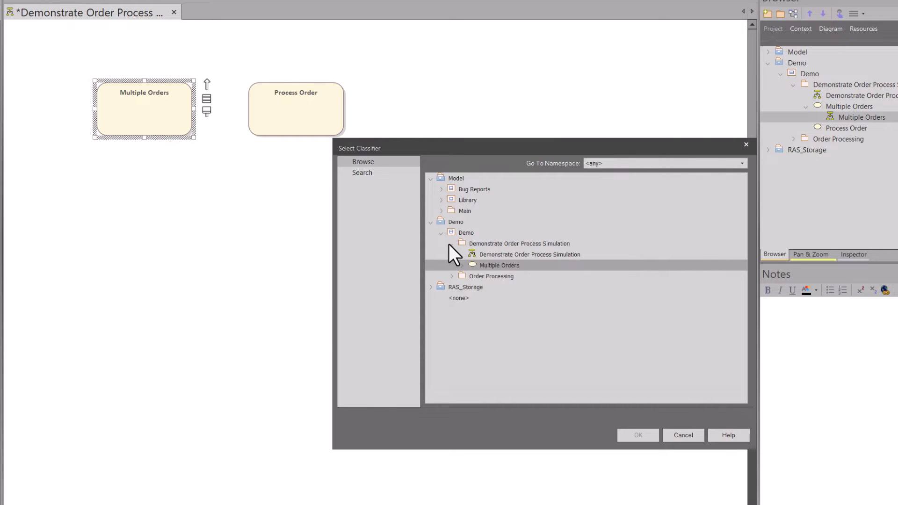
pyautogui.click(462, 265)
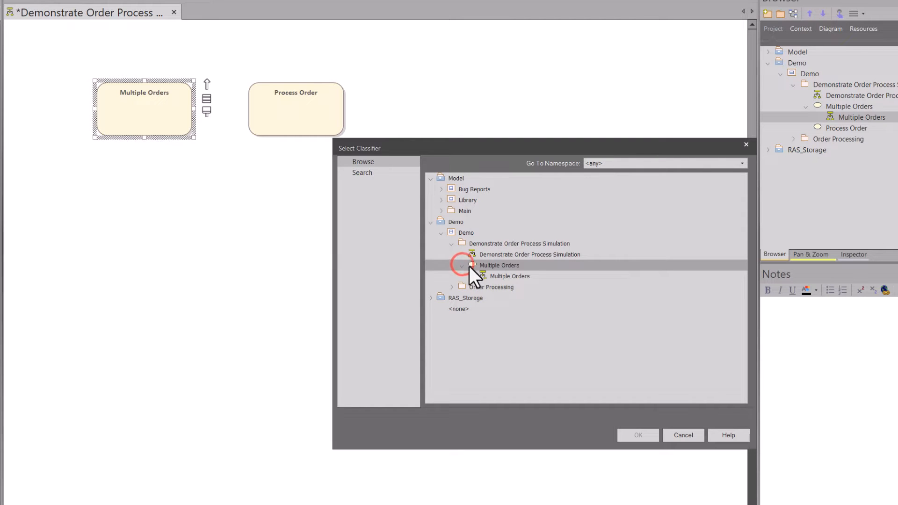
pyautogui.click(501, 276)
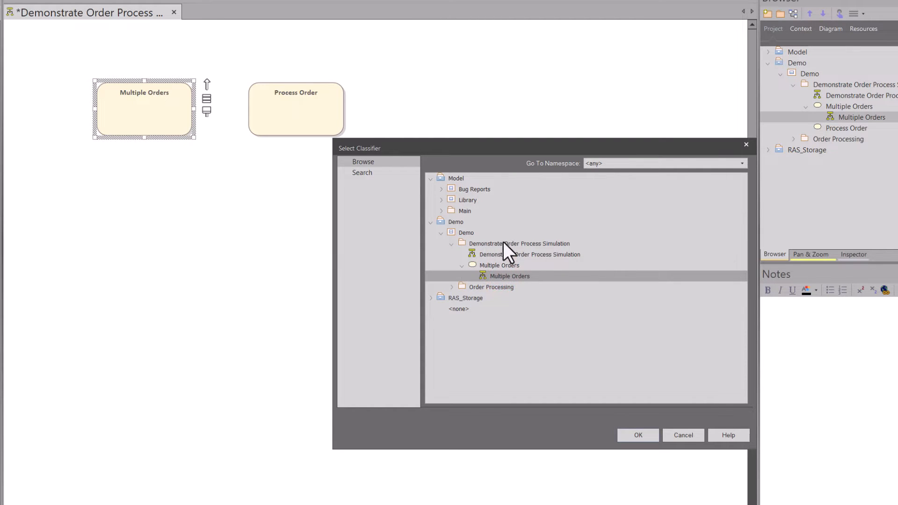
pyautogui.click(452, 287)
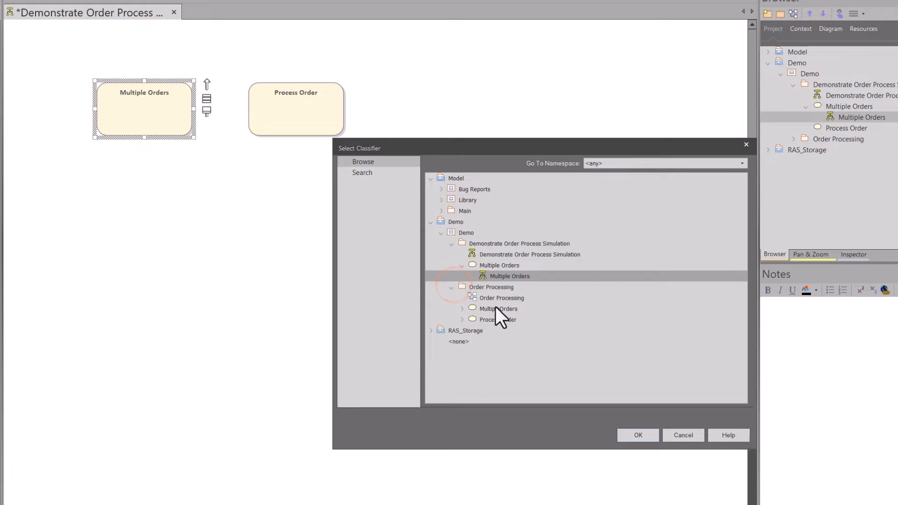
pyautogui.click(451, 287)
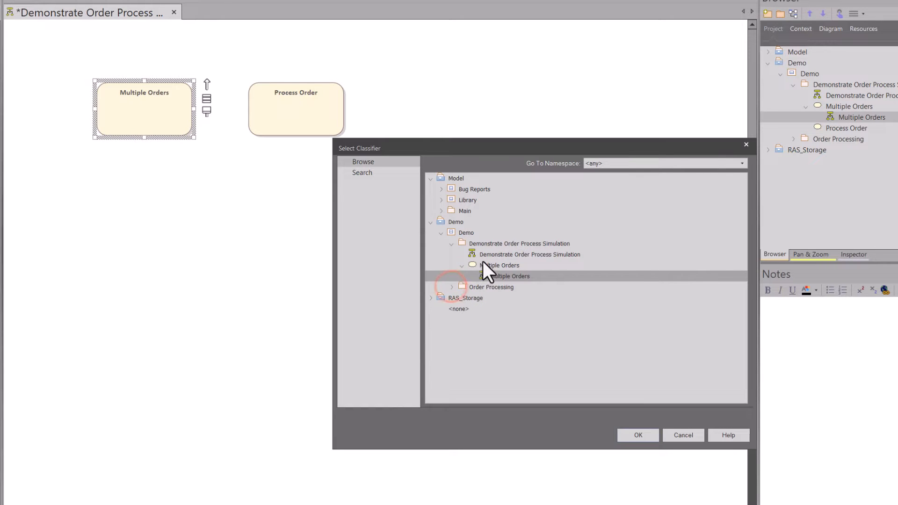
pyautogui.click(487, 276)
pyautogui.click(638, 435)
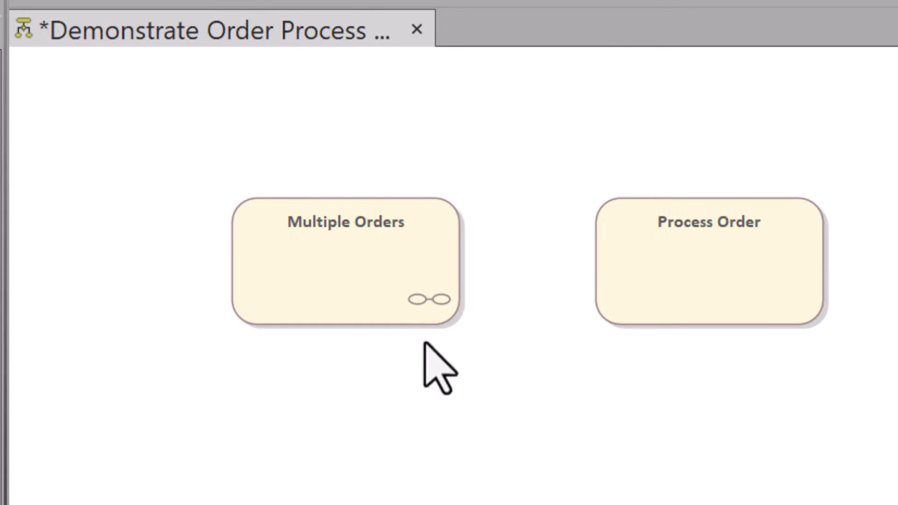
pyautogui.doubleClick(398, 305)
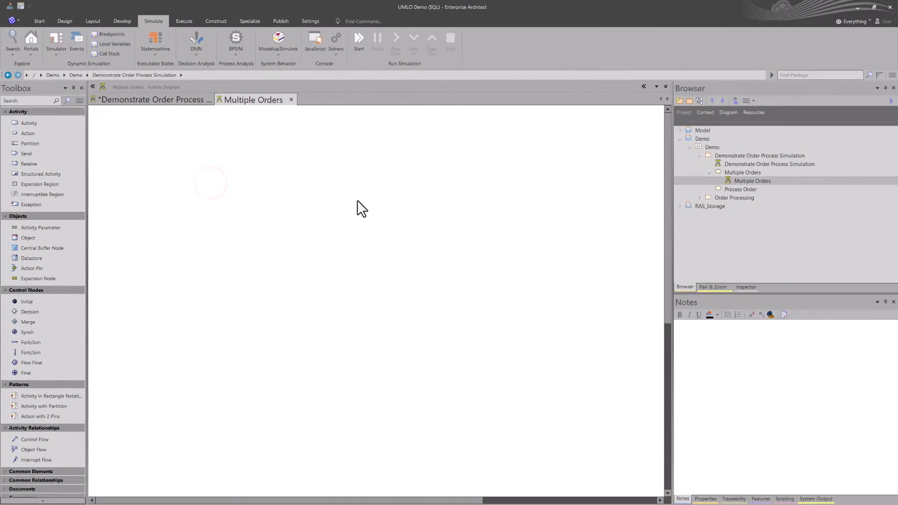
pyautogui.click(291, 99)
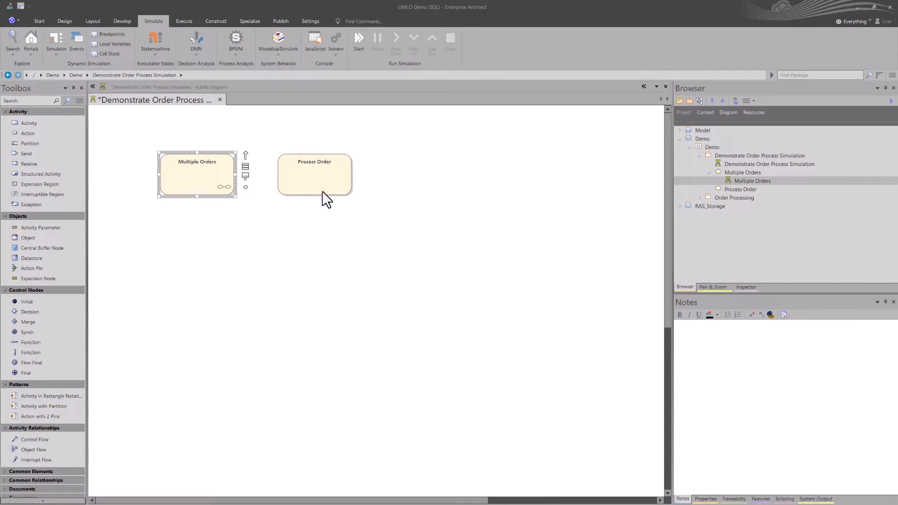
# Add a UML Behavioral Activity child diagram named Process Order to the Process Order activity, and close the new empty diagram
pyautogui.click(320, 180)
pyautogui.rightClick(318, 179)
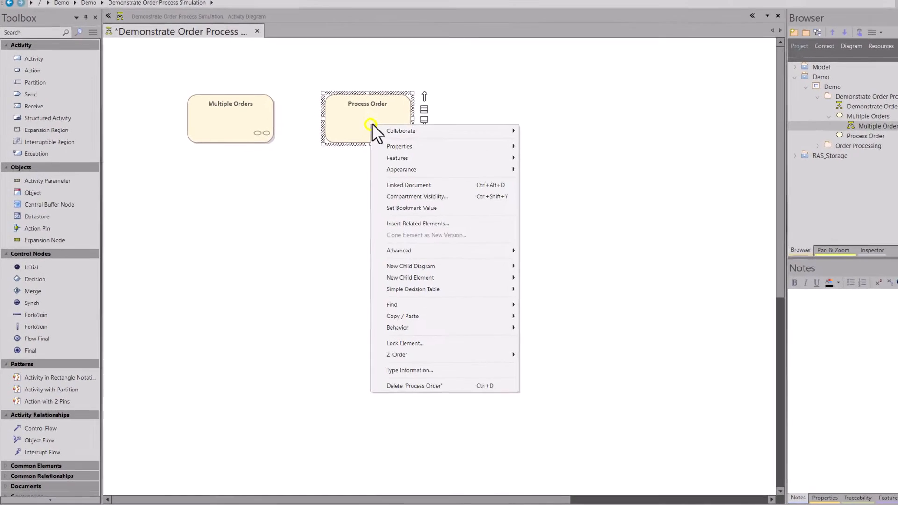
pyautogui.moveTo(419, 265)
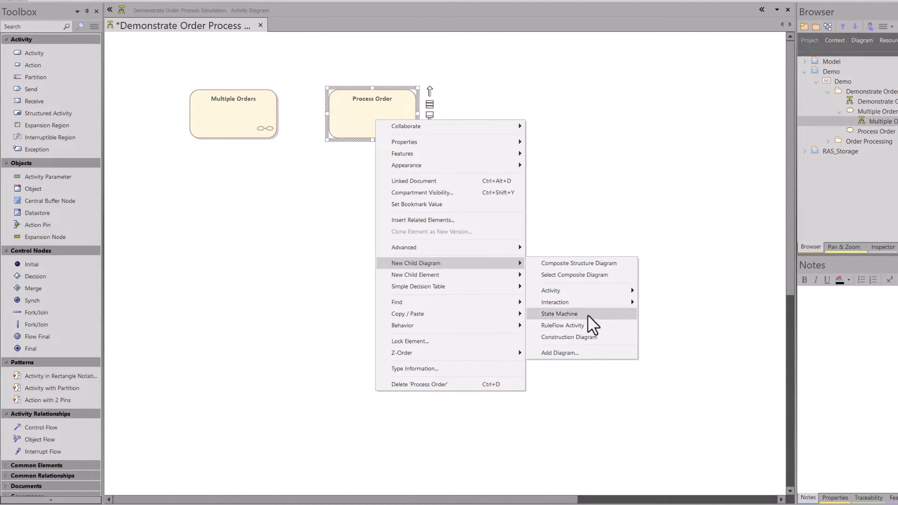
pyautogui.click(571, 351)
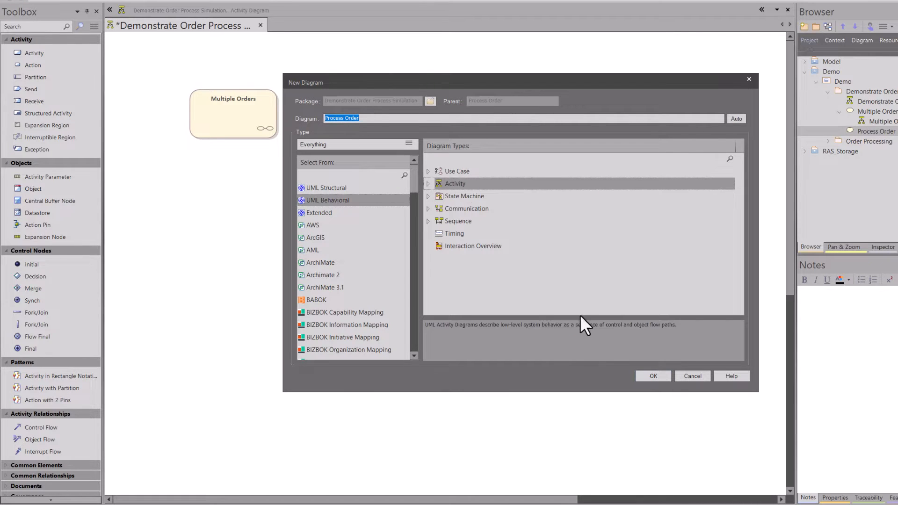
pyautogui.click(653, 376)
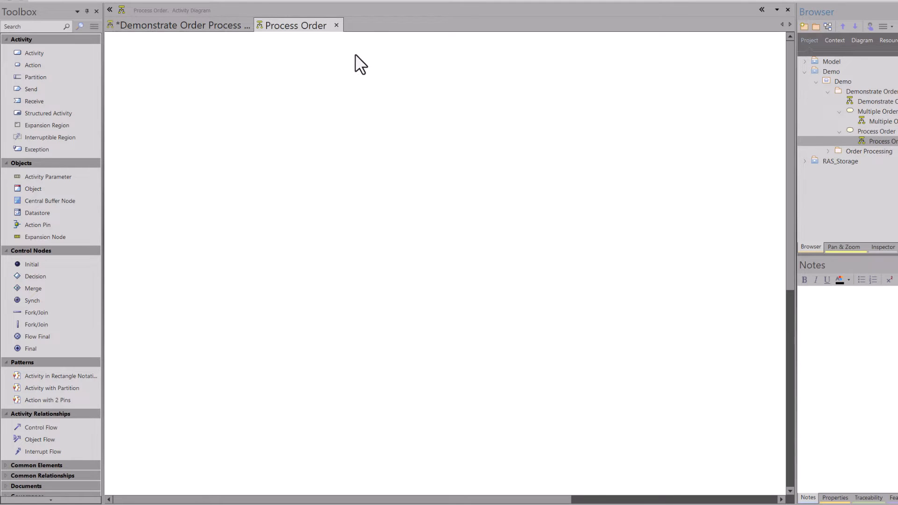
pyautogui.click(337, 24)
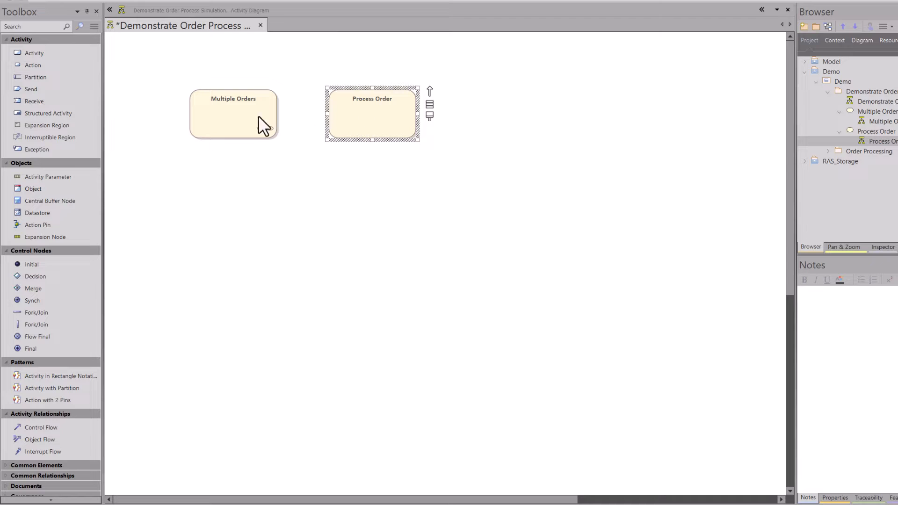
# Set the Process Order child diagram as the composite diagram of the Process Order activity, and check the link by opening and closing it
pyautogui.rightClick(361, 115)
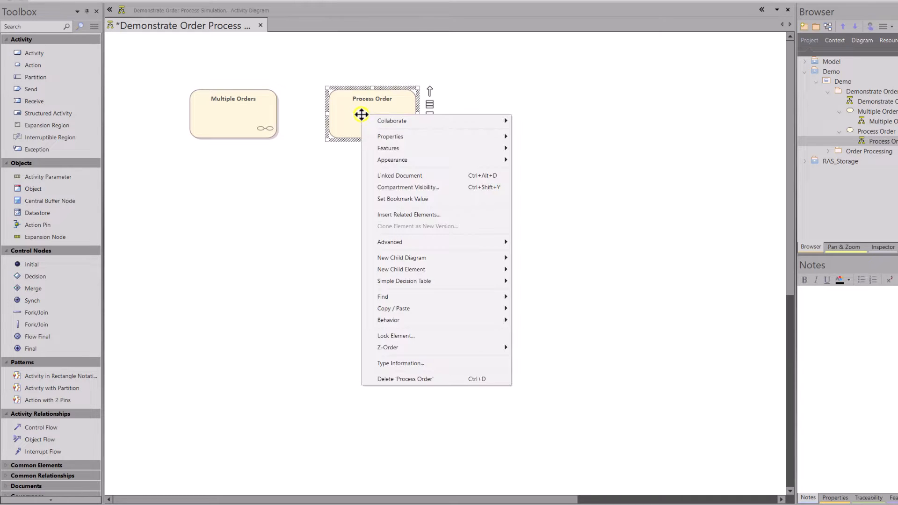
pyautogui.moveTo(373, 119)
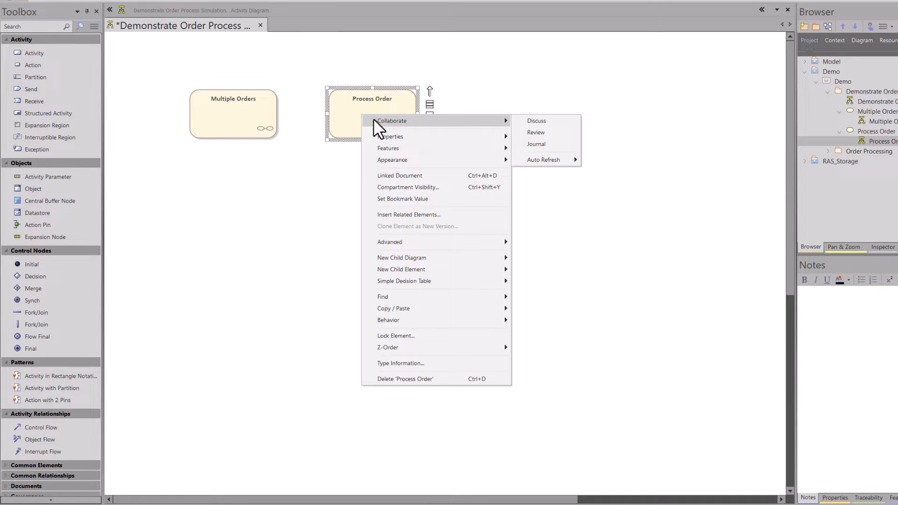
pyautogui.moveTo(425, 260)
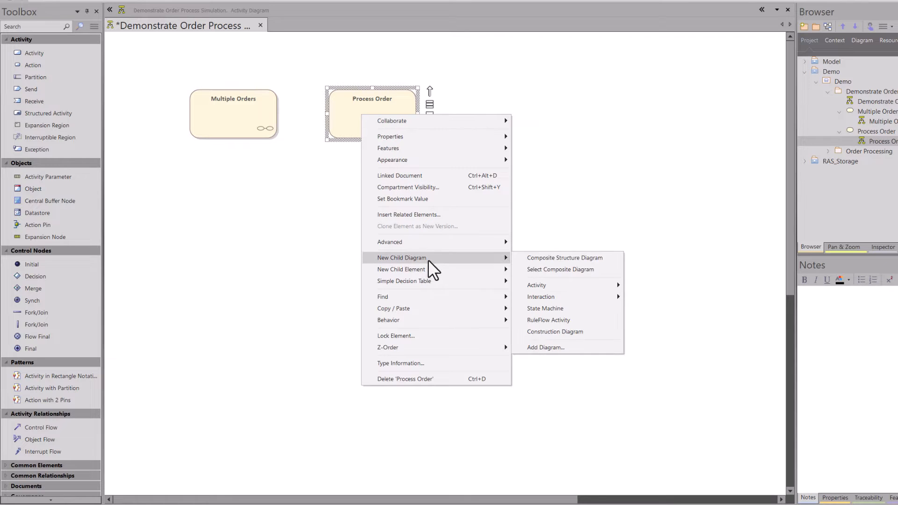
pyautogui.click(591, 268)
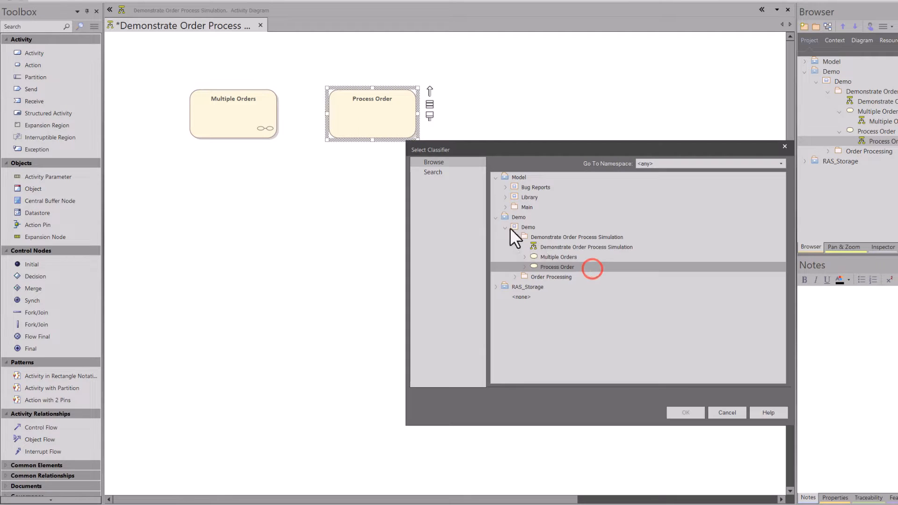
pyautogui.click(524, 265)
pyautogui.click(562, 276)
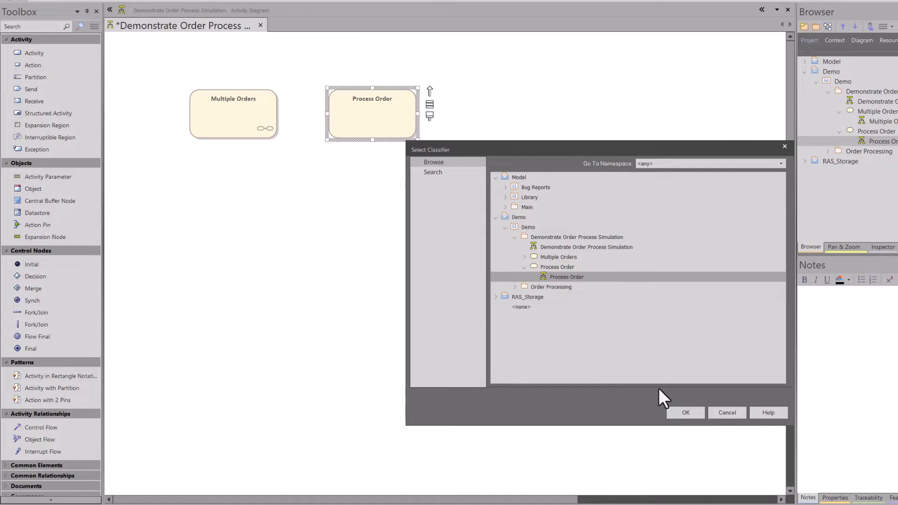
pyautogui.click(687, 413)
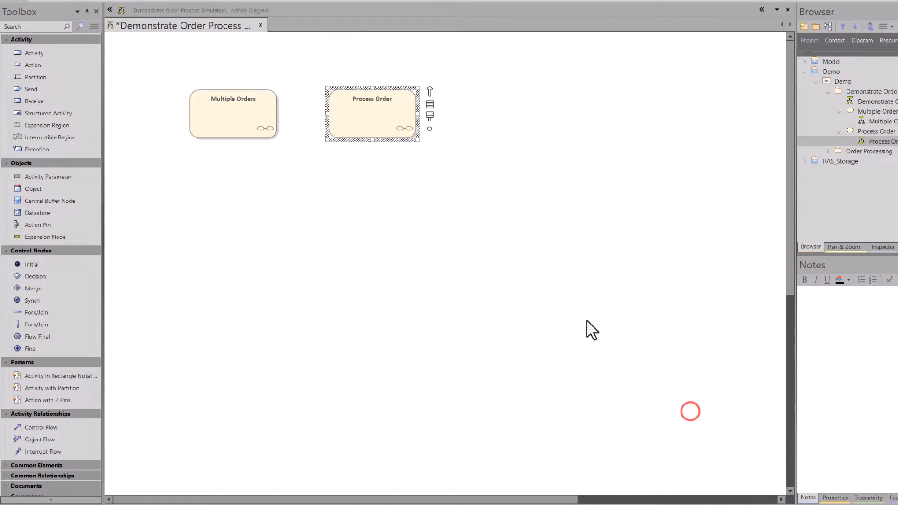
pyautogui.doubleClick(380, 122)
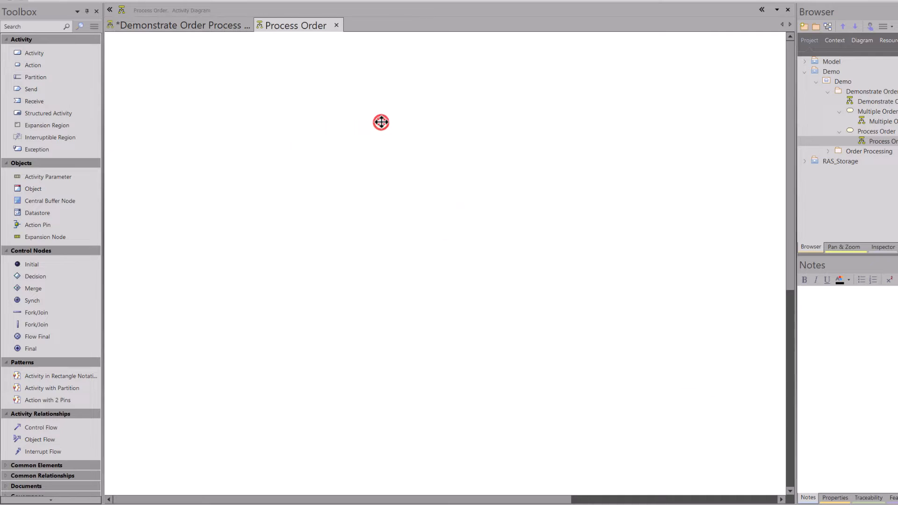
pyautogui.click(335, 26)
pyautogui.click(268, 147)
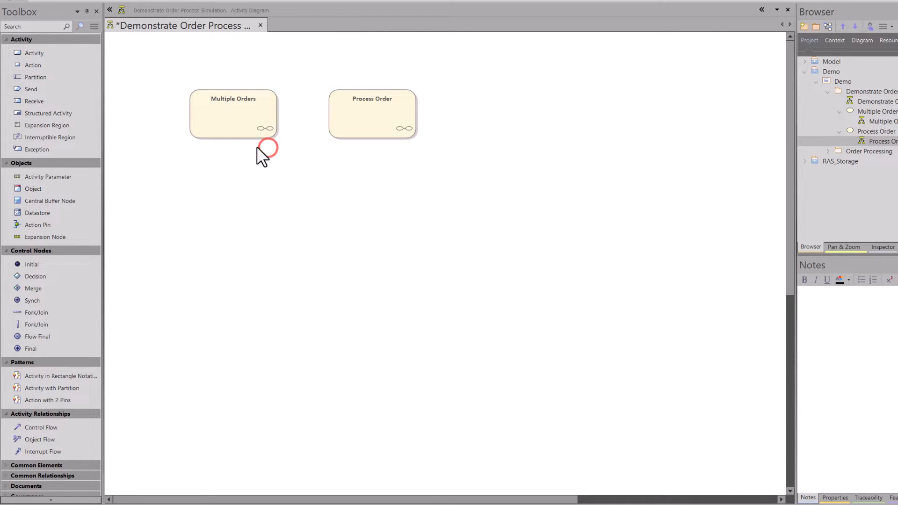
# Open the Multiple Orders activity's child diagram and place an Initial node near the upper-left area of the canvas
pyautogui.click(239, 118)
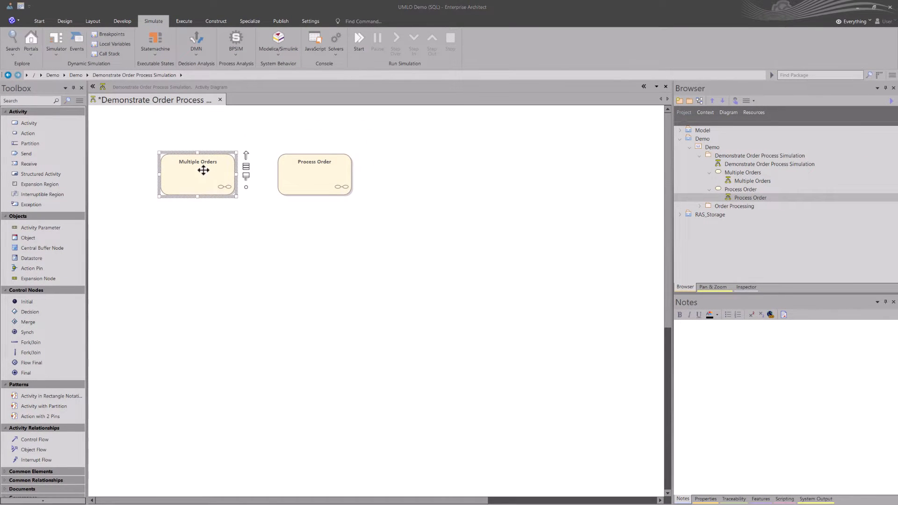
pyautogui.doubleClick(203, 170)
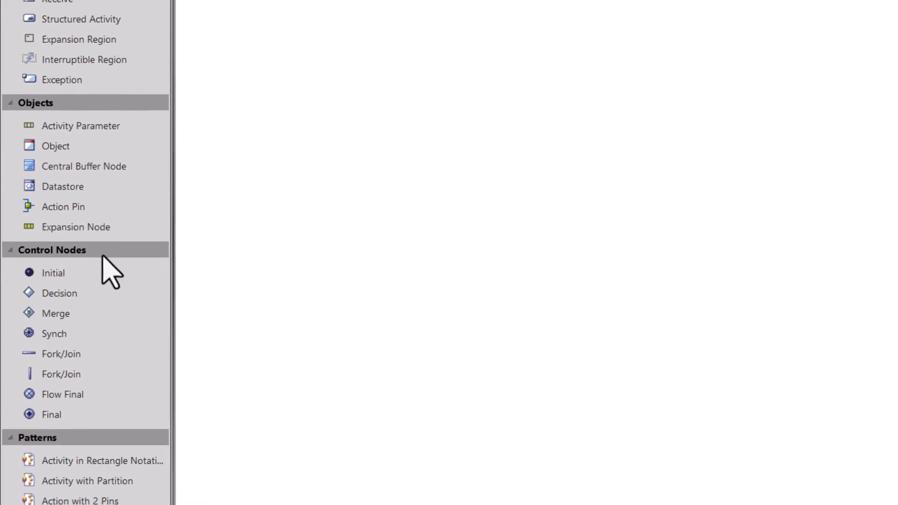
pyautogui.moveTo(39, 302); pyautogui.dragTo(162, 201)
pyautogui.moveTo(236, 120); pyautogui.dragTo(222, 16)
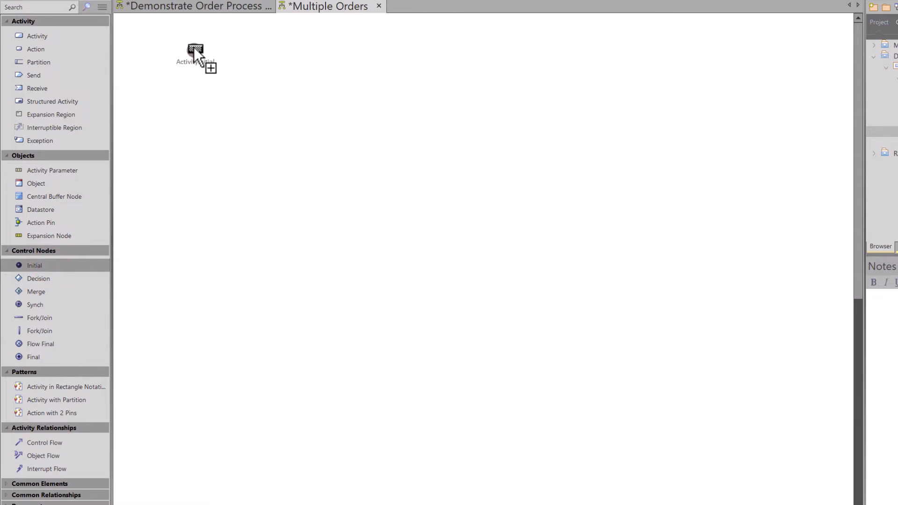
pyautogui.click(265, 82)
pyautogui.moveTo(199, 61); pyautogui.dragTo(220, 60)
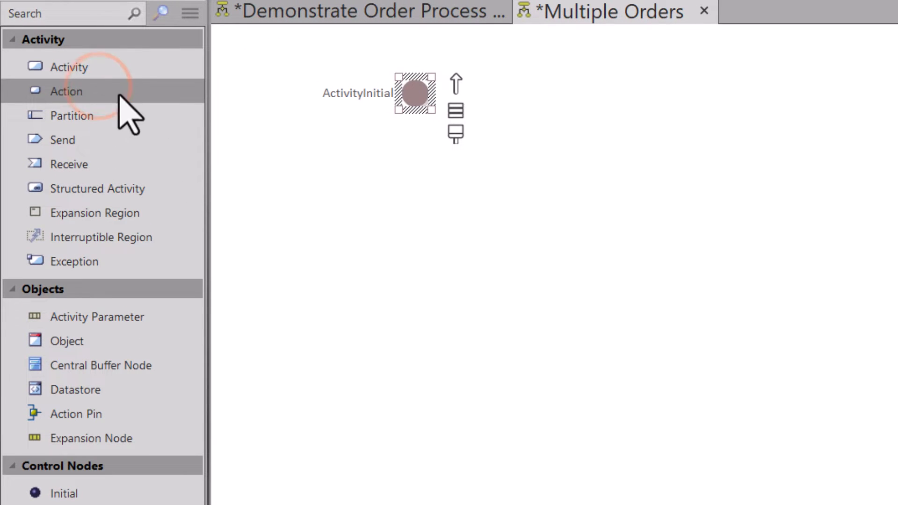
# Add an Atomic action with its default name below the Initial node and align it vertically beneath the node
pyautogui.click(88, 68)
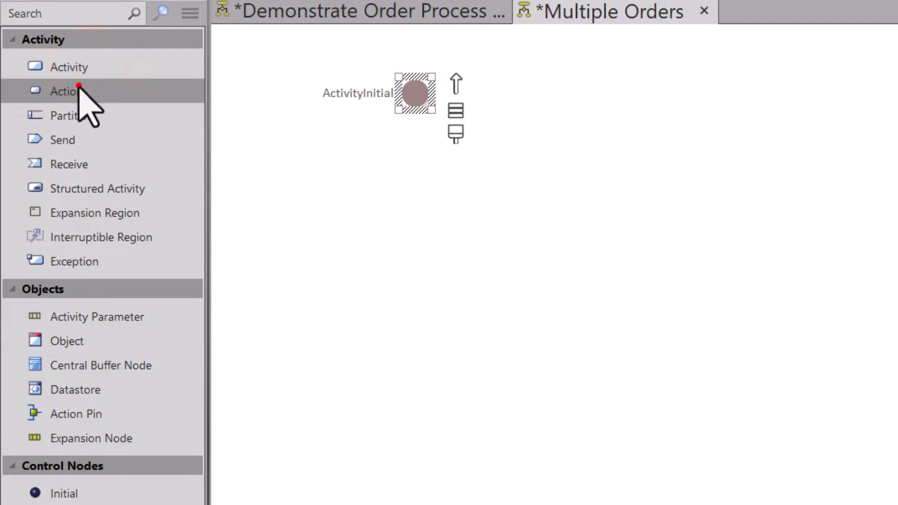
pyautogui.click(82, 84)
pyautogui.moveTo(62, 89); pyautogui.dragTo(381, 179)
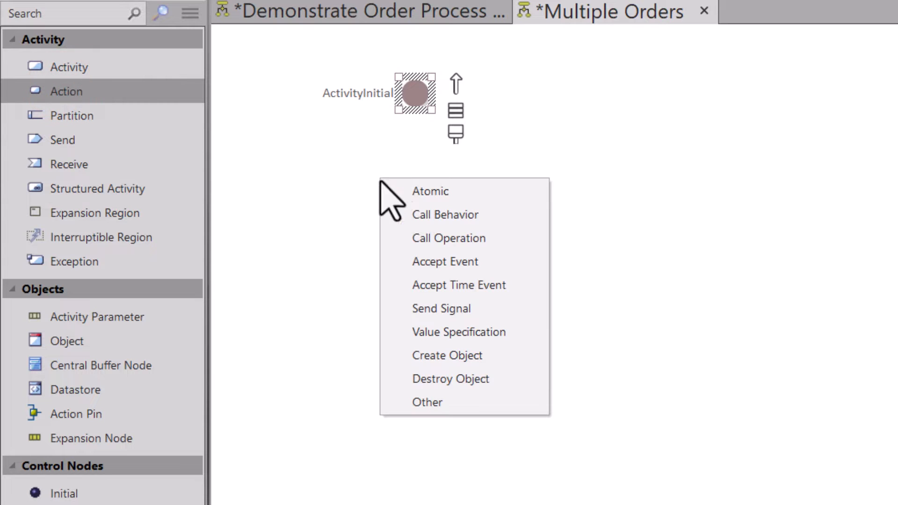
pyautogui.click(454, 190)
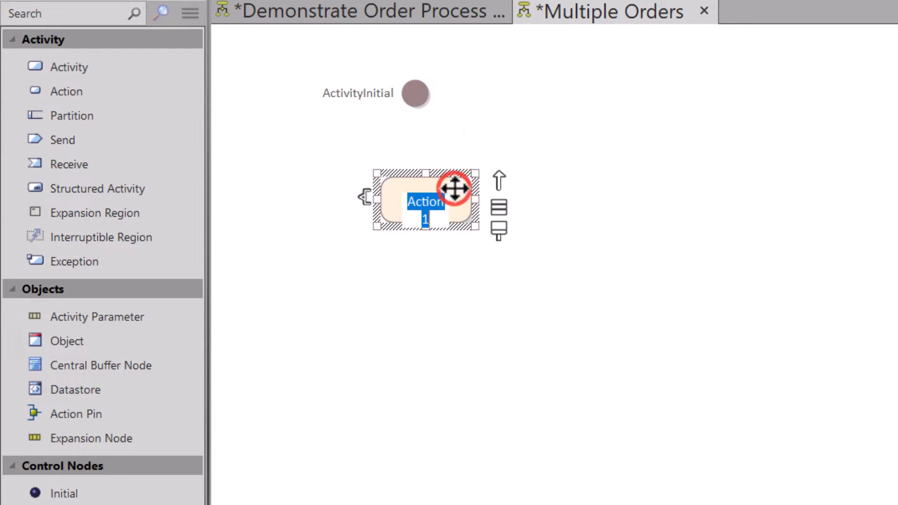
pyautogui.click(497, 263)
pyautogui.click(444, 207)
pyautogui.moveTo(451, 208); pyautogui.dragTo(442, 209)
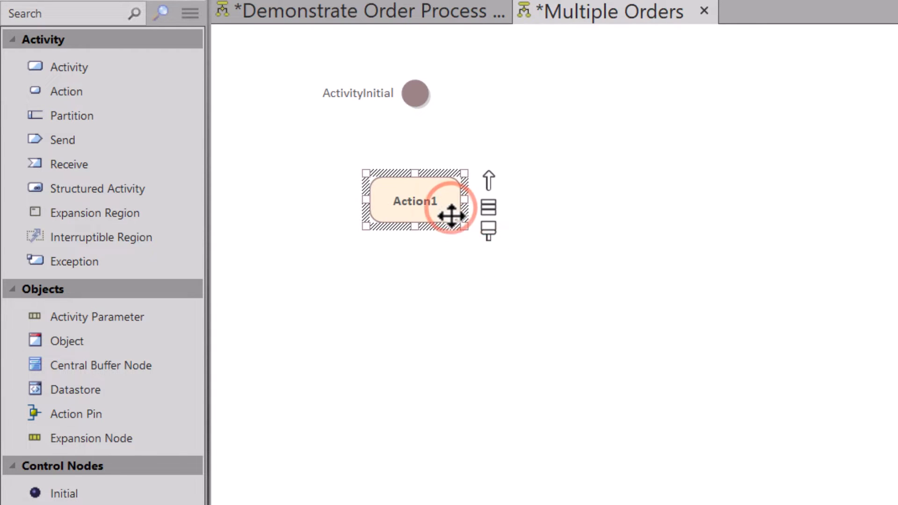
pyautogui.click(421, 97)
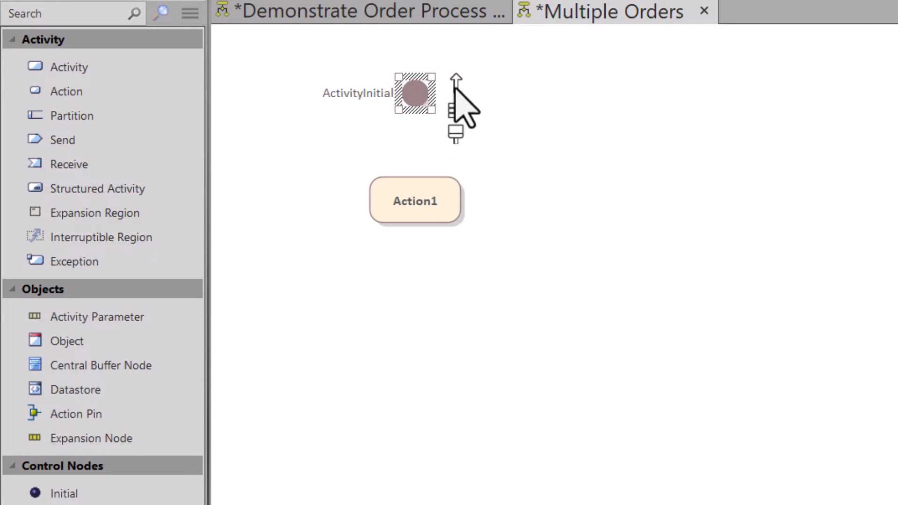
pyautogui.moveTo(456, 84); pyautogui.dragTo(412, 194)
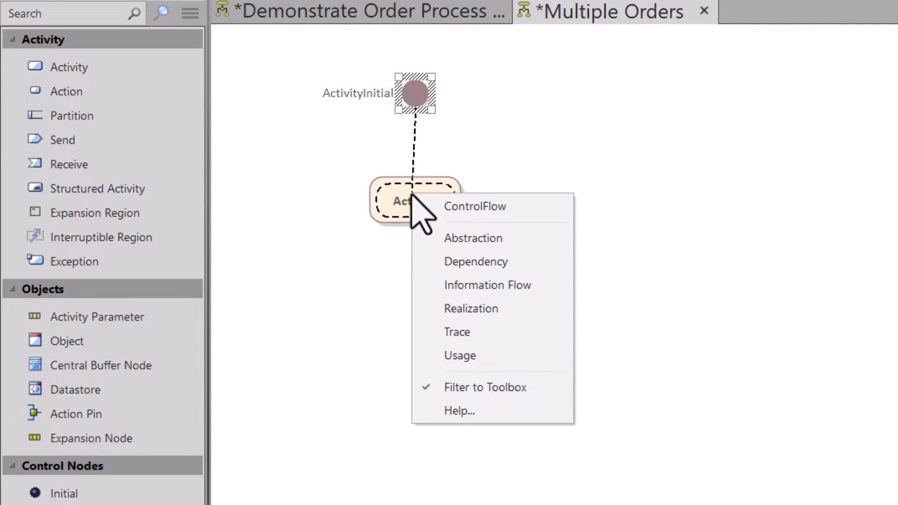
pyautogui.click(521, 151)
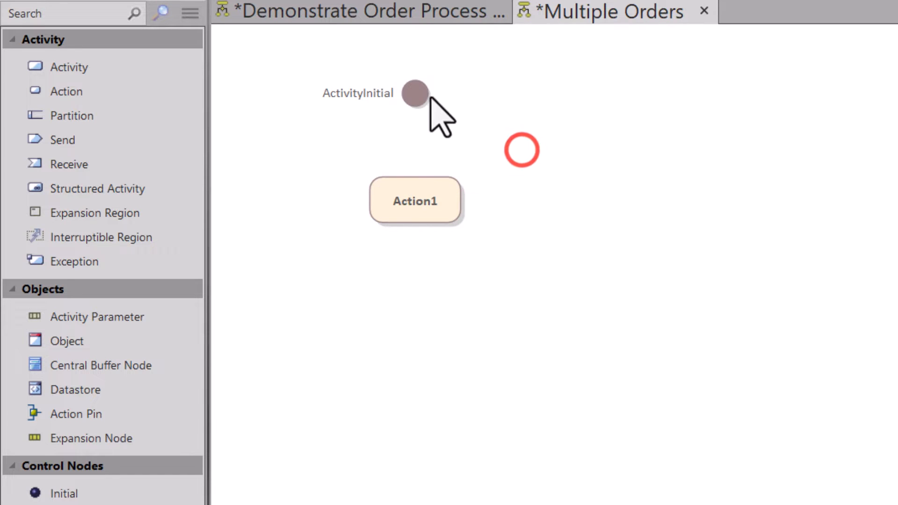
# Connect the Initial node to Action1 with a ControlFlow
pyautogui.click(418, 91)
pyautogui.moveTo(456, 78); pyautogui.dragTo(416, 194)
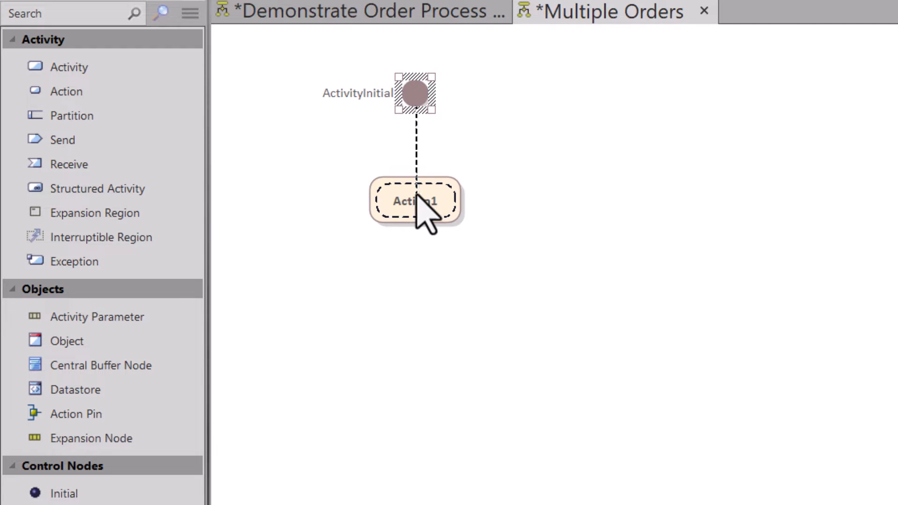
pyautogui.moveTo(416, 194); pyautogui.dragTo(416, 193)
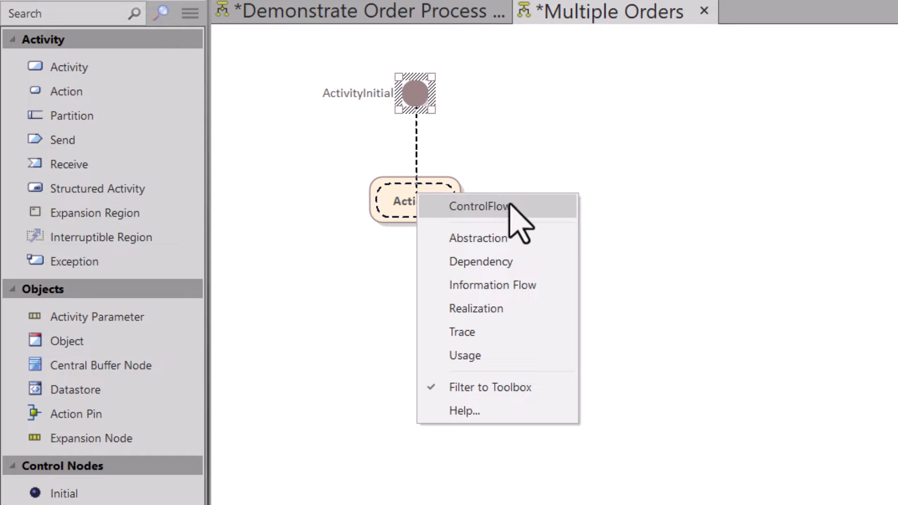
pyautogui.click(526, 211)
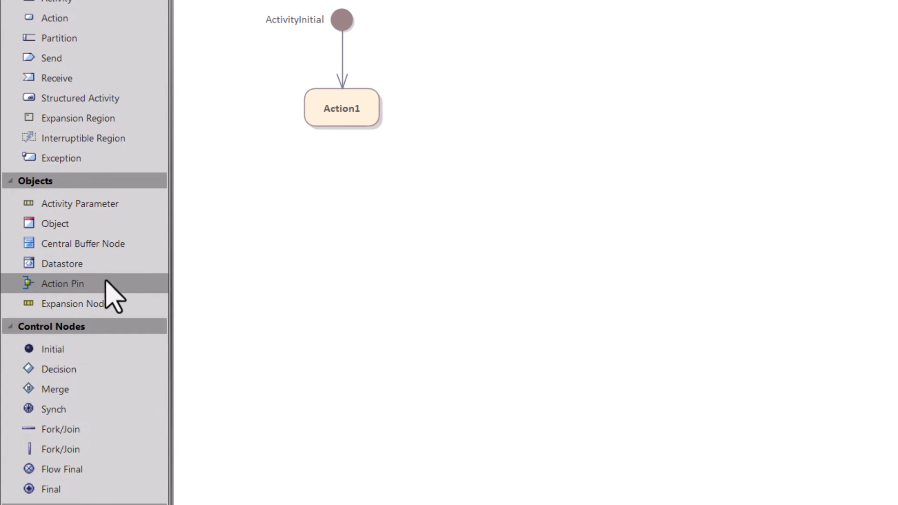
# Add a Merge node with its default name centred below Action1, and move its label to the upper left of the diamond
pyautogui.click(64, 368)
pyautogui.click(63, 389)
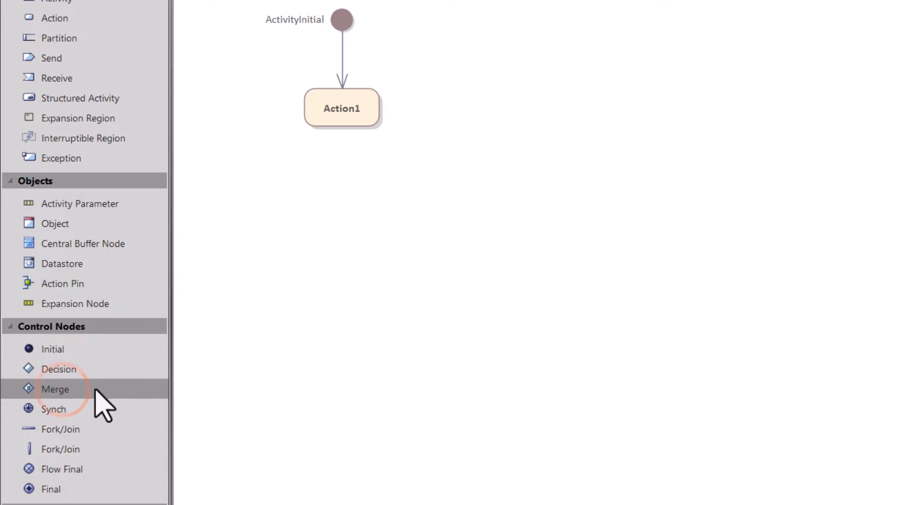
pyautogui.moveTo(93, 388); pyautogui.dragTo(333, 202)
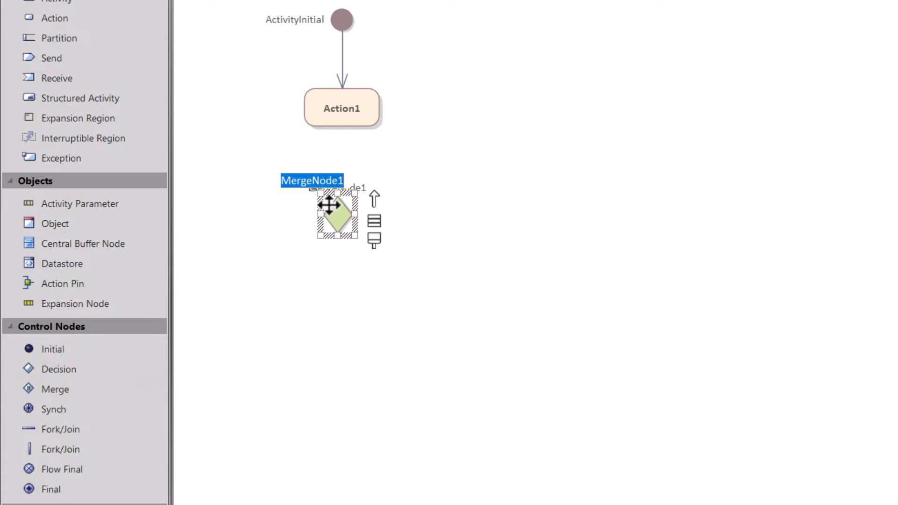
pyautogui.click(363, 302)
pyautogui.click(341, 216)
pyautogui.click(416, 218)
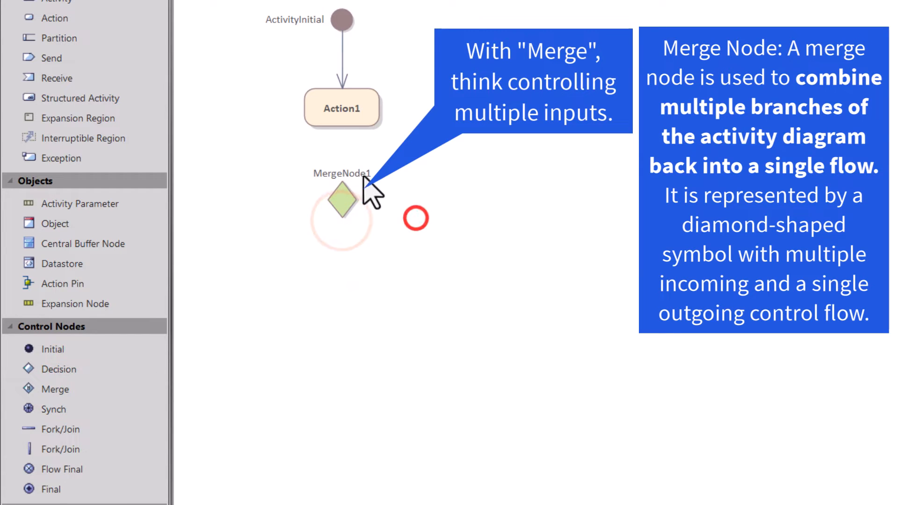
pyautogui.moveTo(360, 173); pyautogui.dragTo(300, 175)
# Connect Action1 to the merge node with a control flow
pyautogui.click(340, 116)
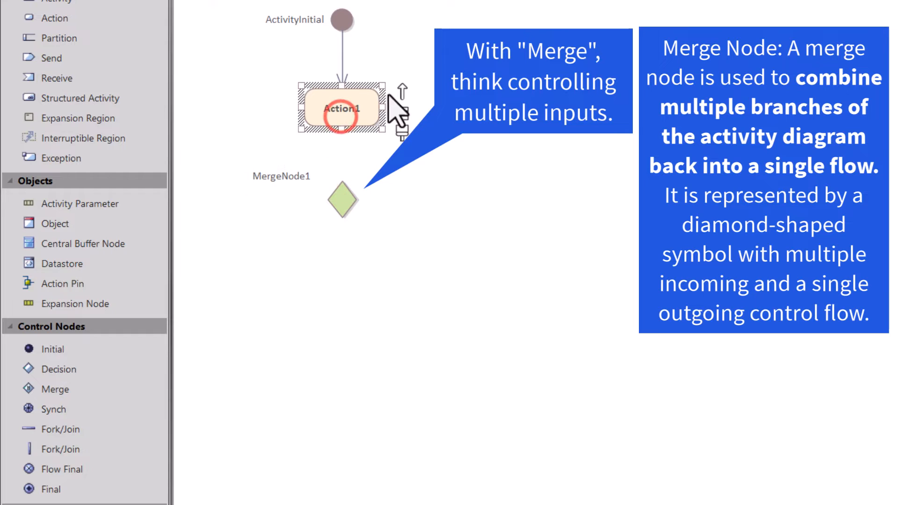
pyautogui.moveTo(402, 91); pyautogui.dragTo(347, 206)
pyautogui.click(421, 210)
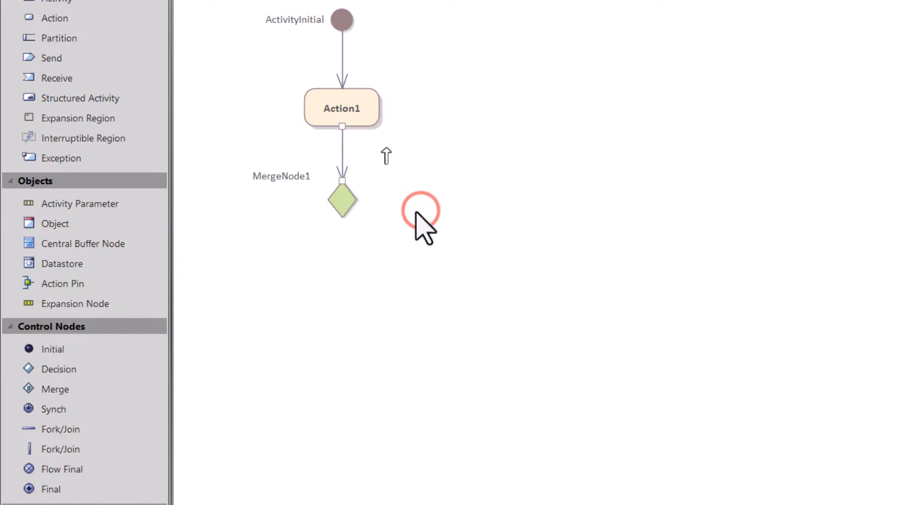
# Create a Normal action linked from the merge node by a ControlFlow, keep its default name, and align it directly beneath the node
pyautogui.click(344, 199)
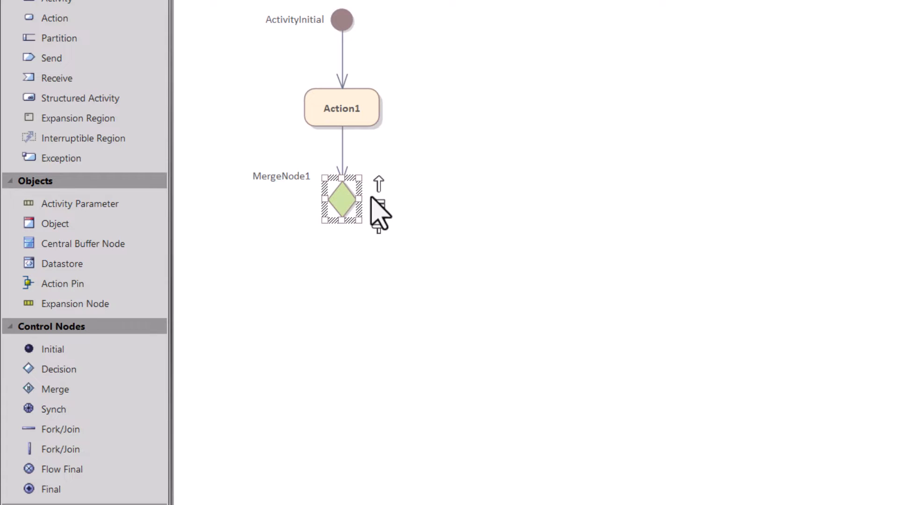
pyautogui.click(379, 180)
pyautogui.moveTo(380, 182); pyautogui.dragTo(344, 283)
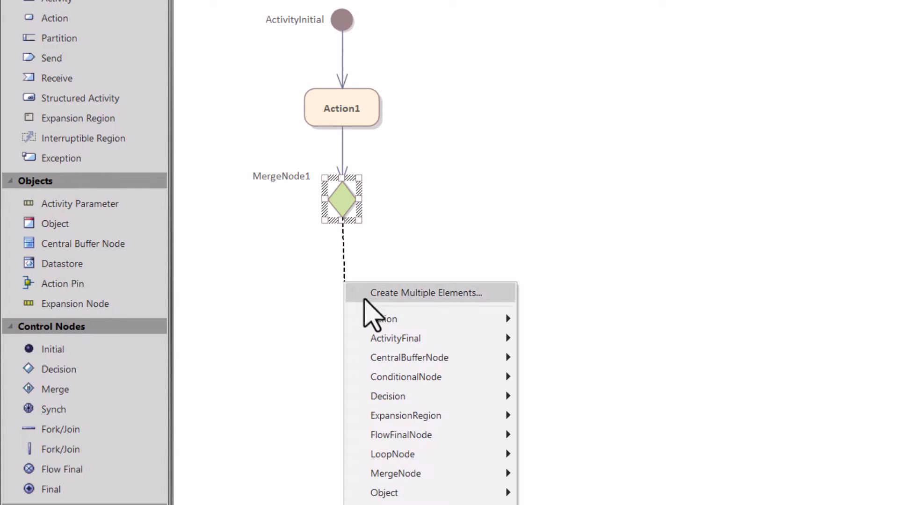
pyautogui.moveTo(423, 319)
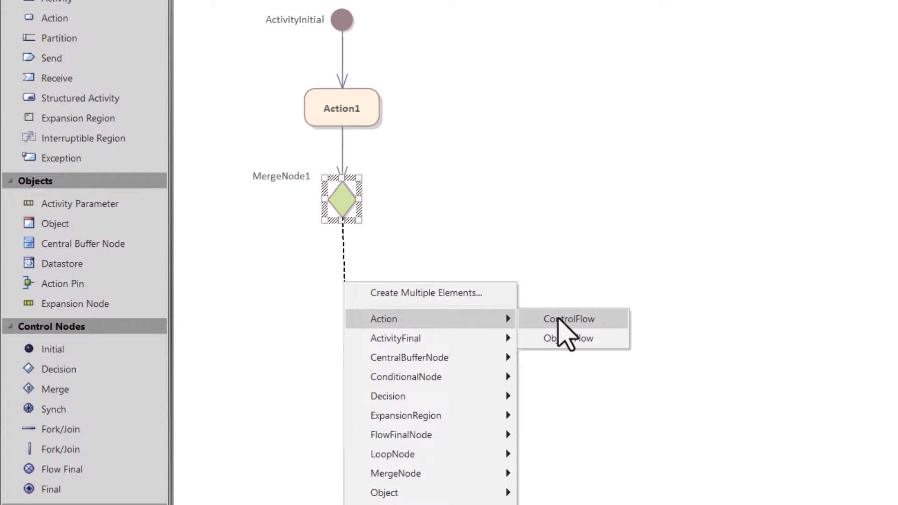
pyautogui.click(561, 319)
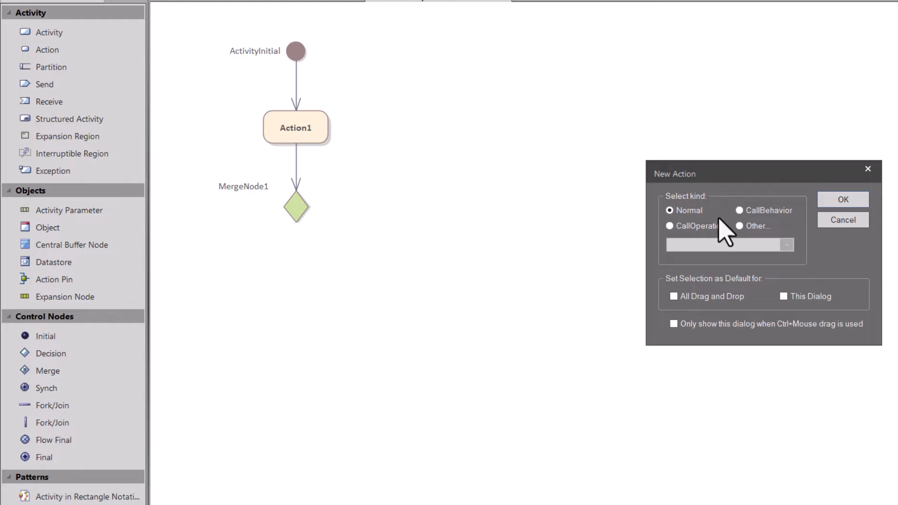
pyautogui.click(854, 204)
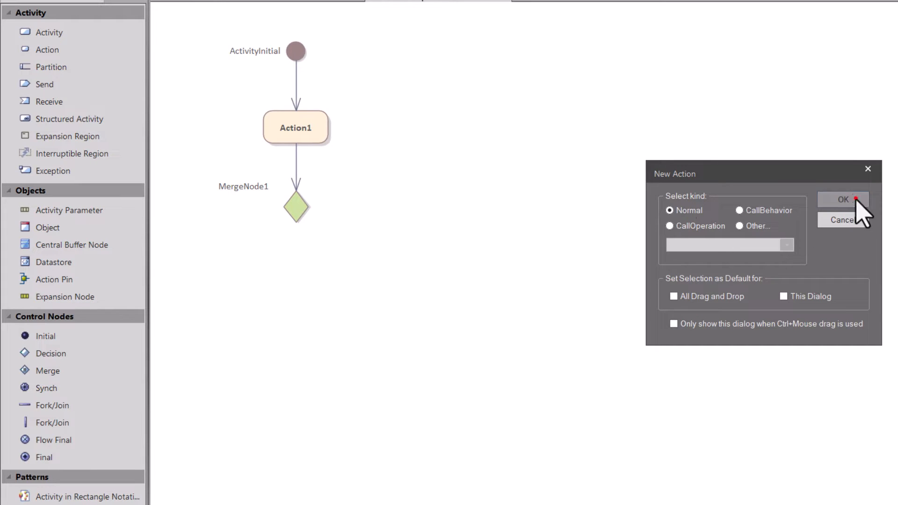
pyautogui.click(430, 332)
pyautogui.moveTo(348, 295); pyautogui.dragTo(314, 299)
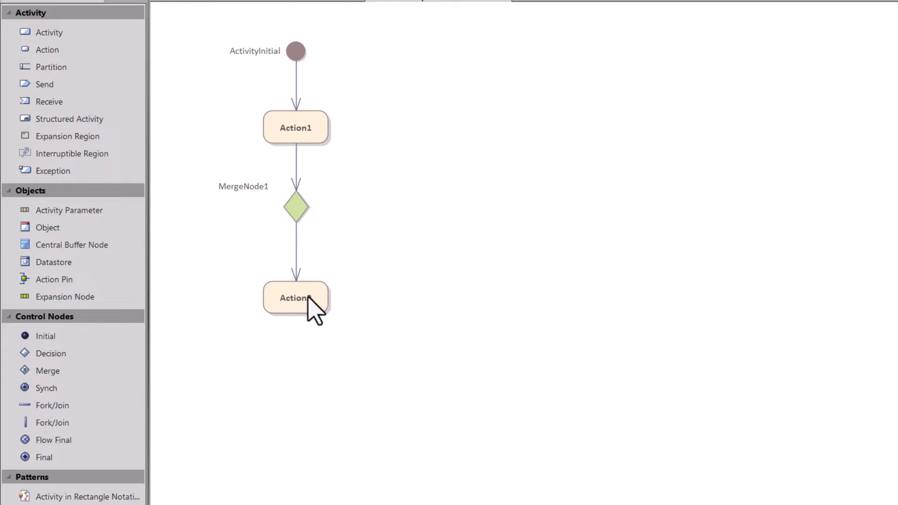
pyautogui.click(297, 52)
pyautogui.click(286, 120)
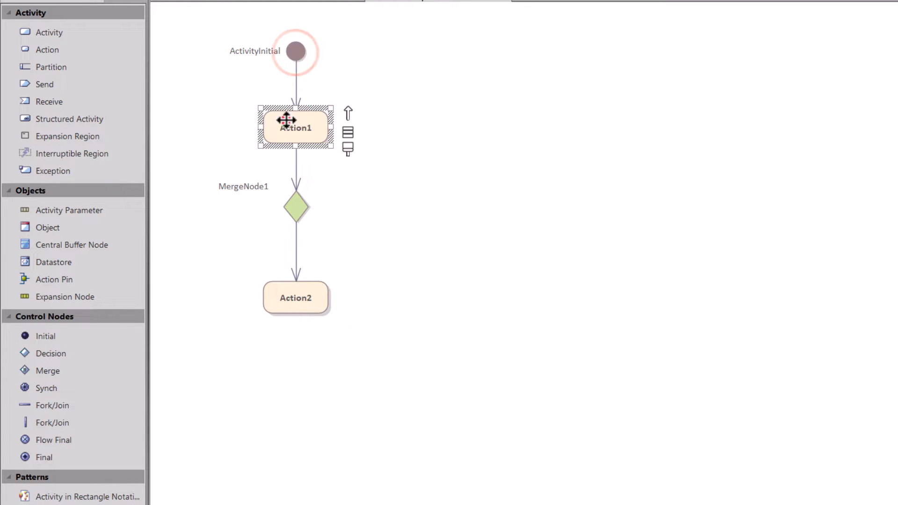
pyautogui.click(291, 207)
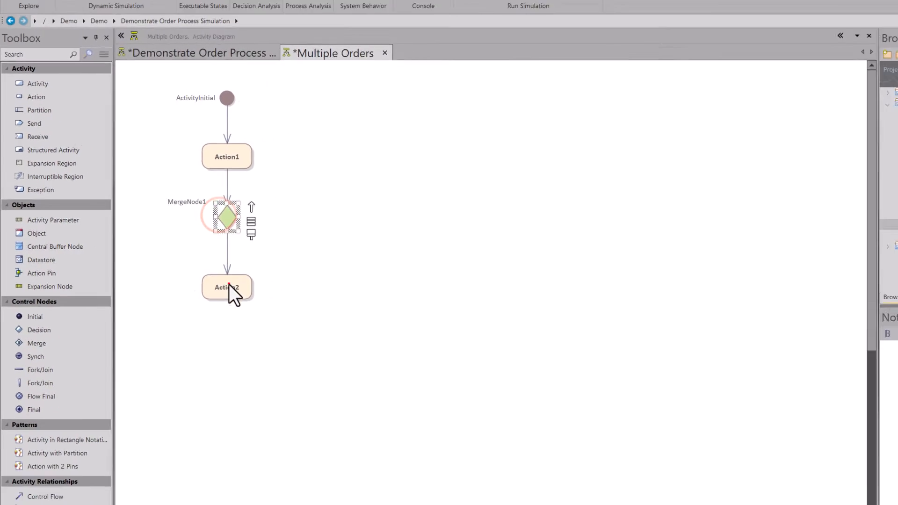
pyautogui.click(228, 285)
# Rename Action1 to SetOrderCount in its element properties
pyautogui.click(233, 156)
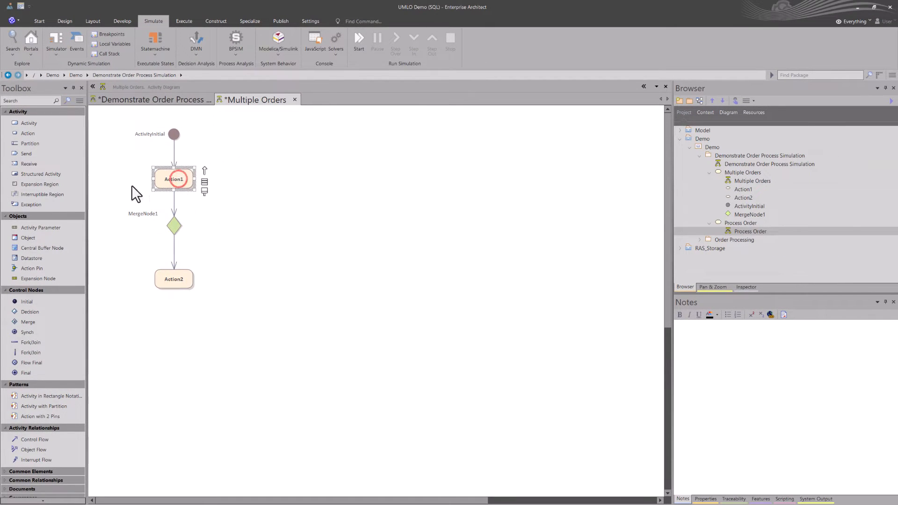
pyautogui.click(174, 180)
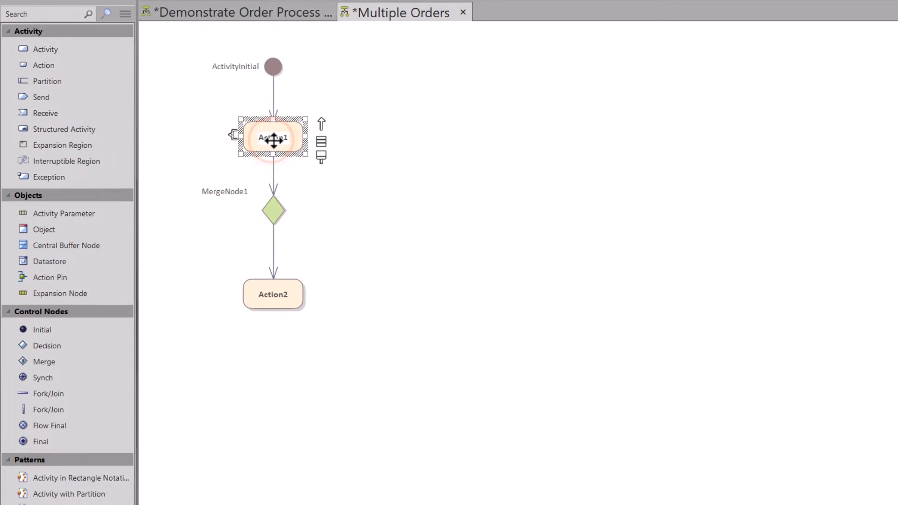
pyautogui.doubleClick(273, 139)
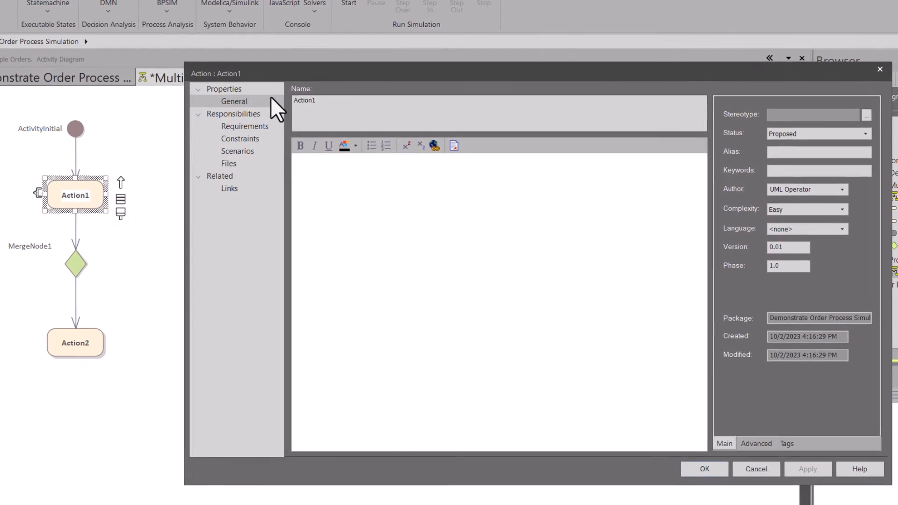
pyautogui.hotkey('ctrl', 'a')
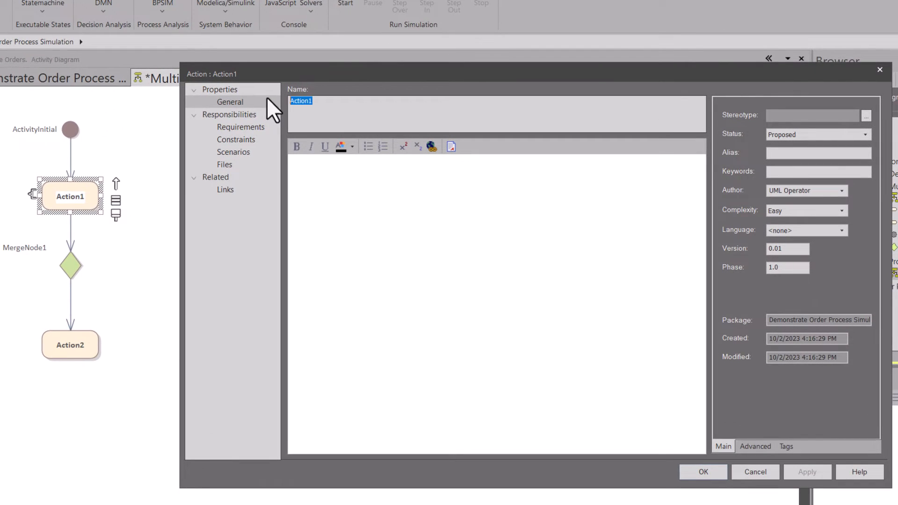
pyautogui.write('SetOrderCount')
pyautogui.press('Return')
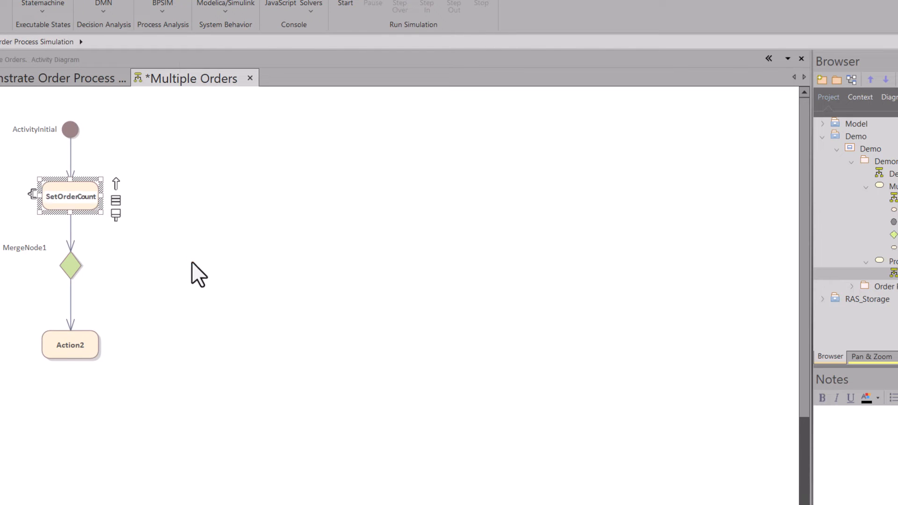
pyautogui.click(192, 262)
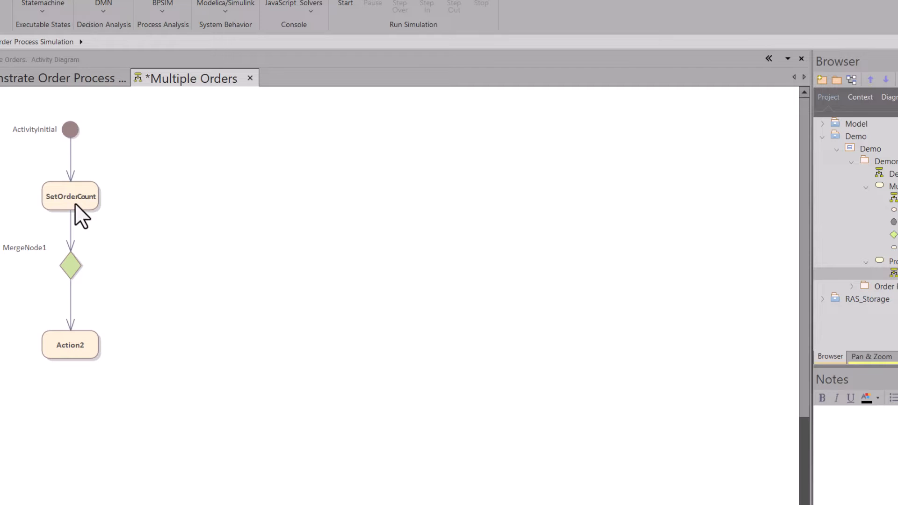
# Show the SetOrderCount action's Properties window, float it beside the flow, and view the Initial node's properties in it
pyautogui.click(75, 203)
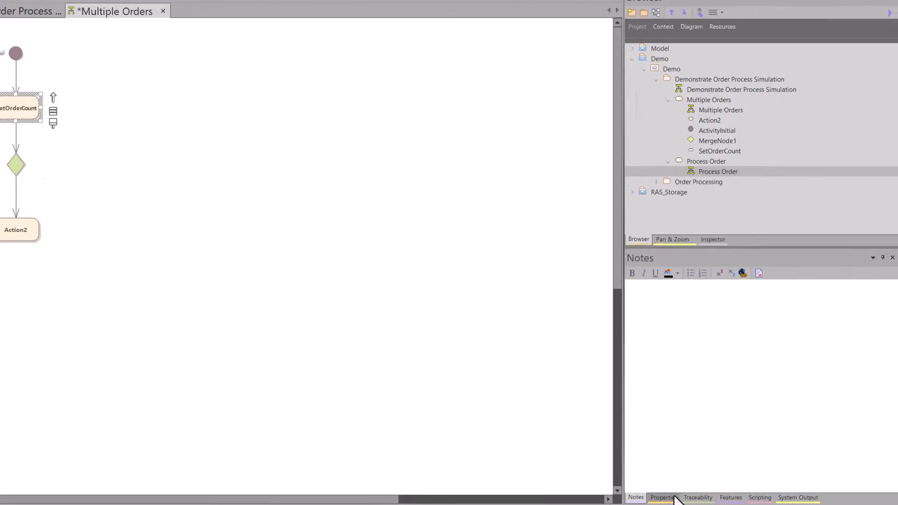
pyautogui.click(724, 504)
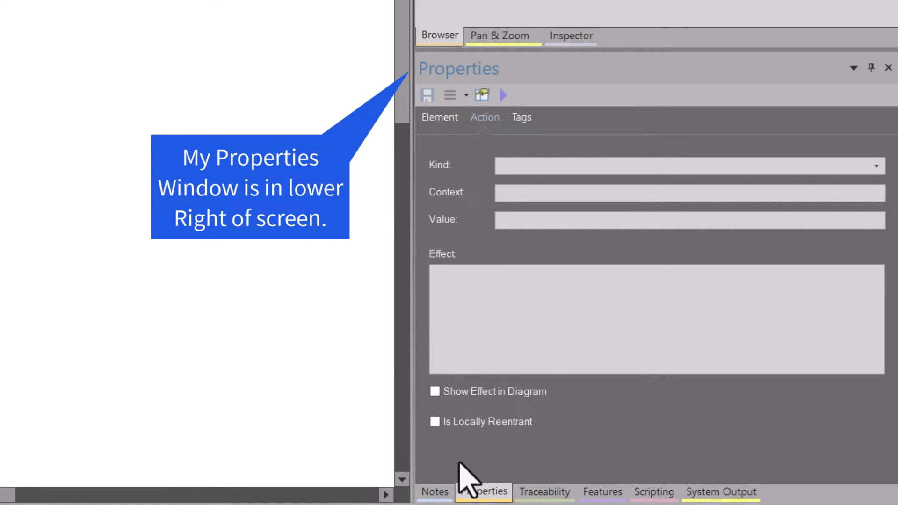
pyautogui.moveTo(495, 489); pyautogui.dragTo(279, 150)
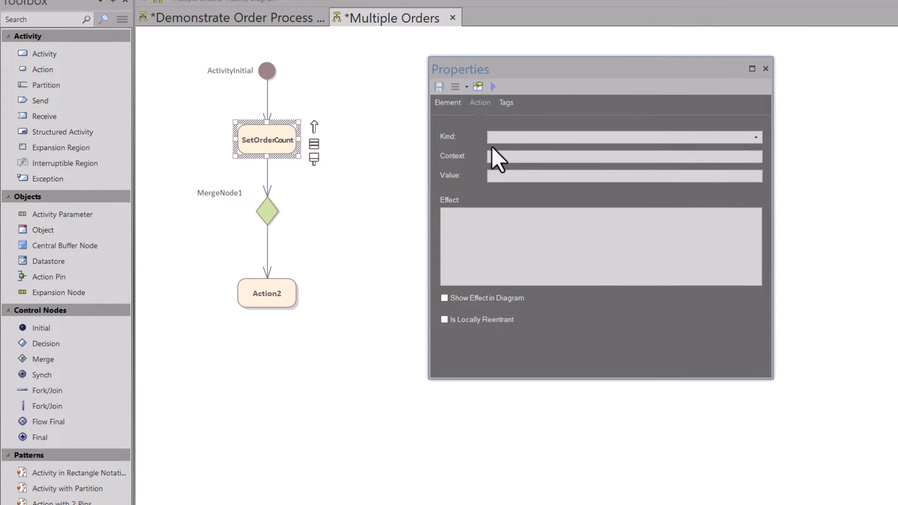
pyautogui.click(263, 71)
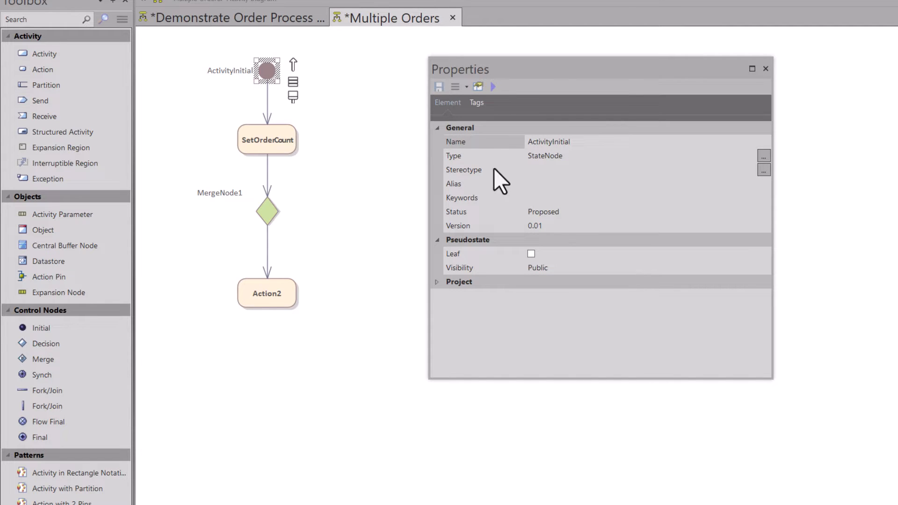
pyautogui.click(561, 141)
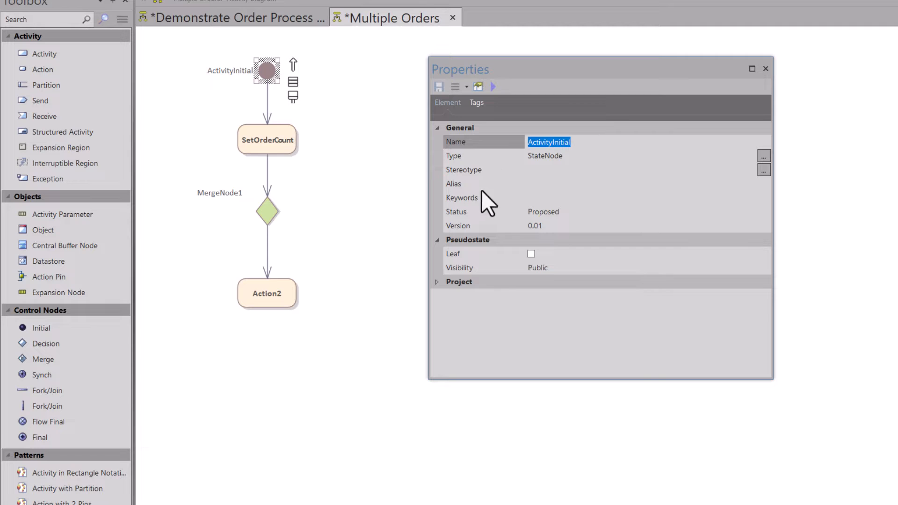
# Set the SetOrderCount action's effect to "sim.orders = 3;"
pyautogui.click(276, 134)
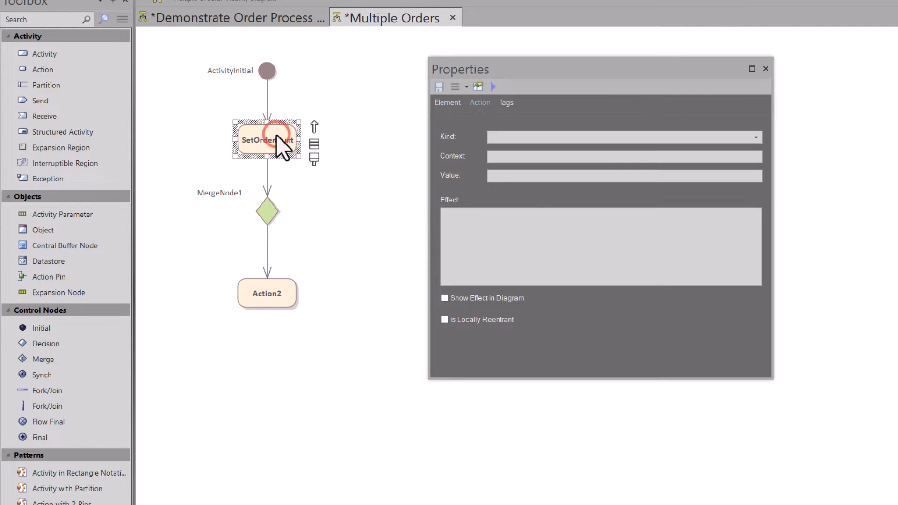
pyautogui.click(456, 224)
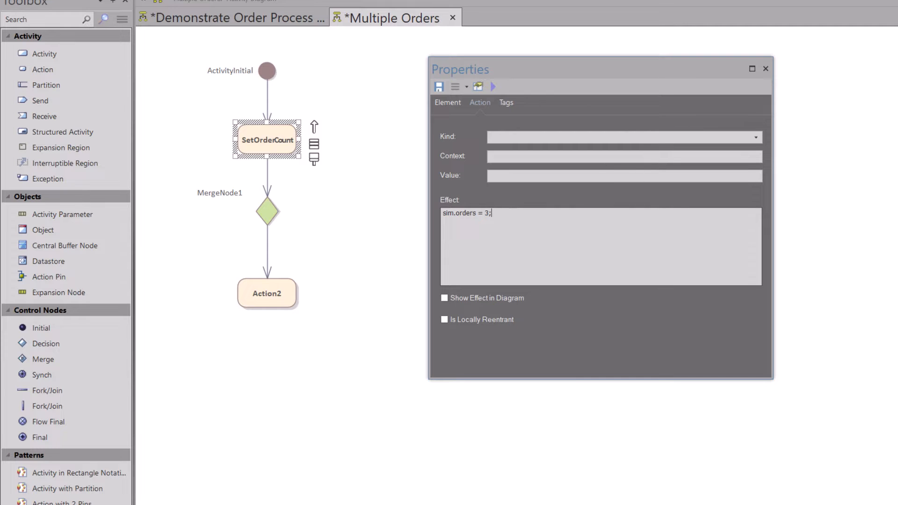
pyautogui.click(386, 134)
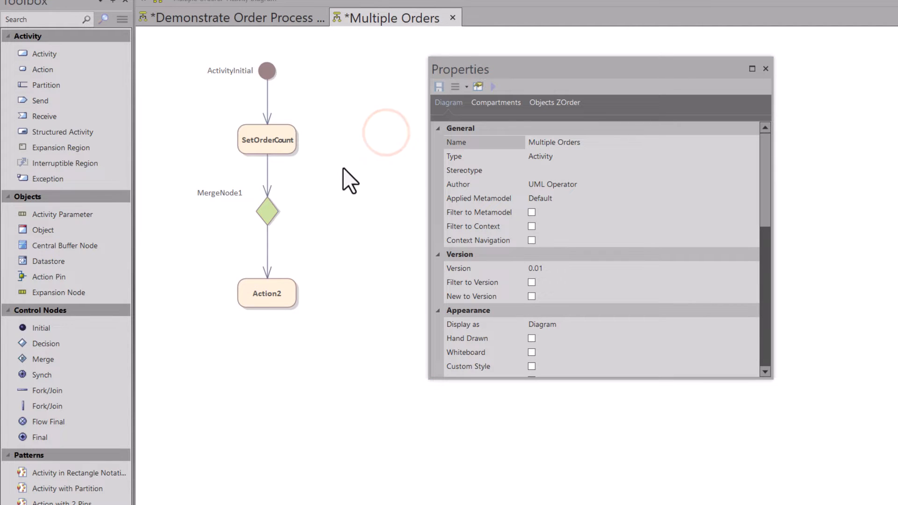
# Enable Show Effect in Diagram for the SetOrderCount action
pyautogui.click(279, 151)
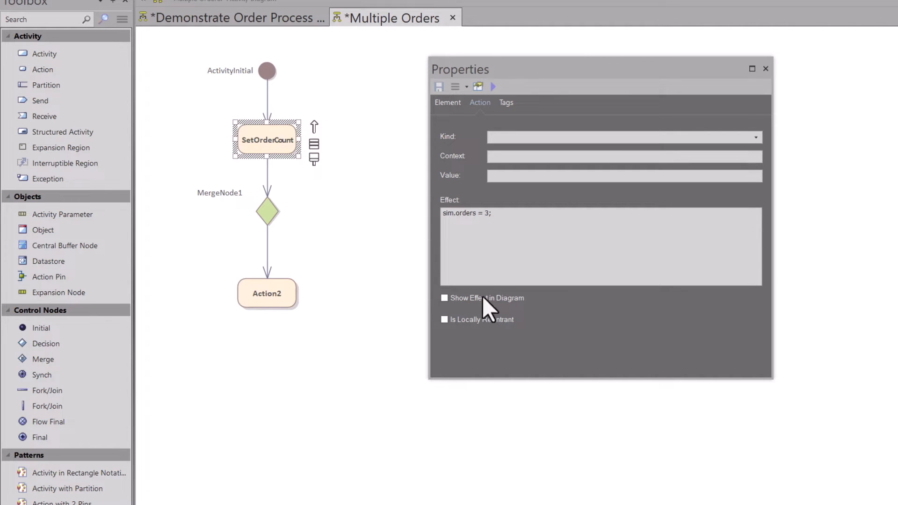
pyautogui.click(444, 299)
pyautogui.click(347, 197)
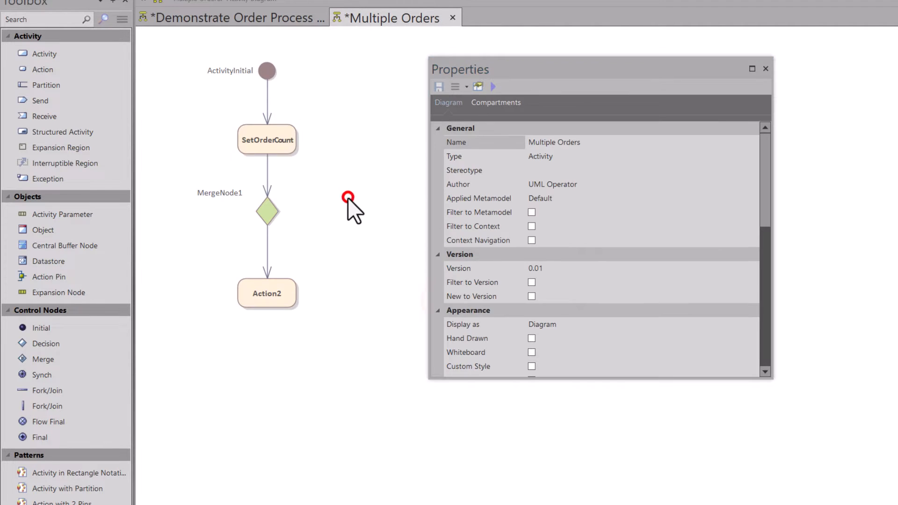
# Reposition the SetOrderCount action slightly so it lines up between the Initial node and the merge node
pyautogui.moveTo(278, 151); pyautogui.dragTo(270, 150)
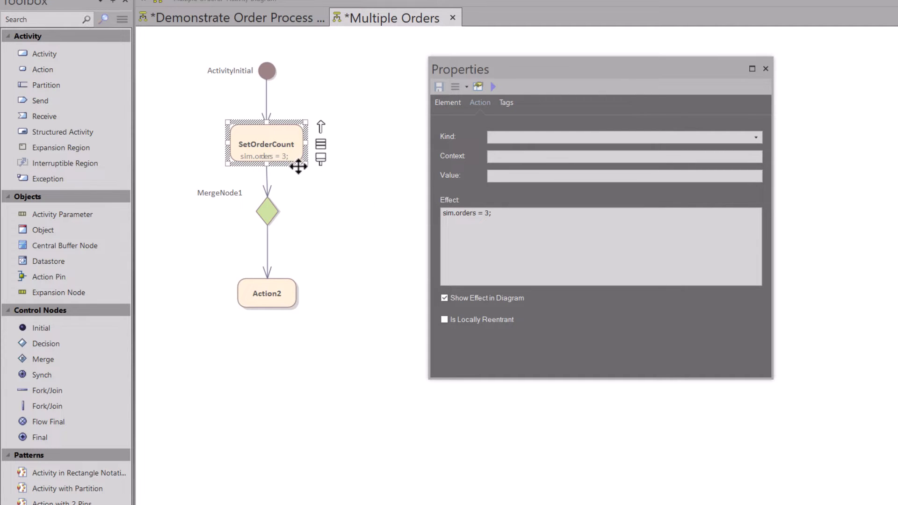
pyautogui.click(329, 188)
pyautogui.moveTo(299, 140); pyautogui.dragTo(292, 158)
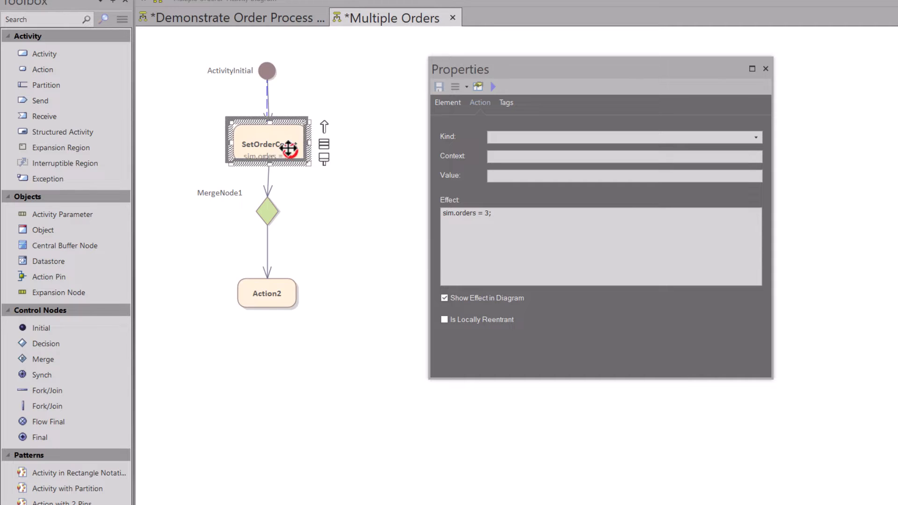
pyautogui.click(305, 206)
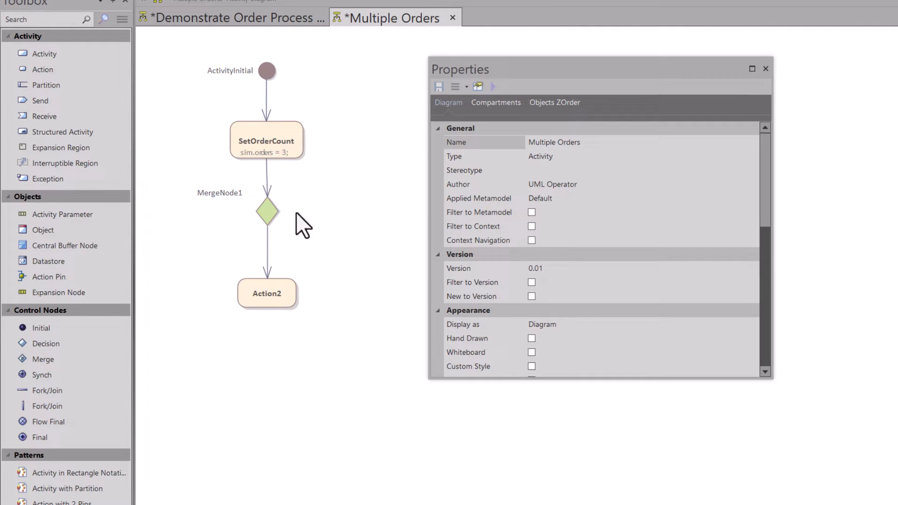
# Check the merge node's properties and rename the action below it as SetOrderStatus
pyautogui.click(268, 217)
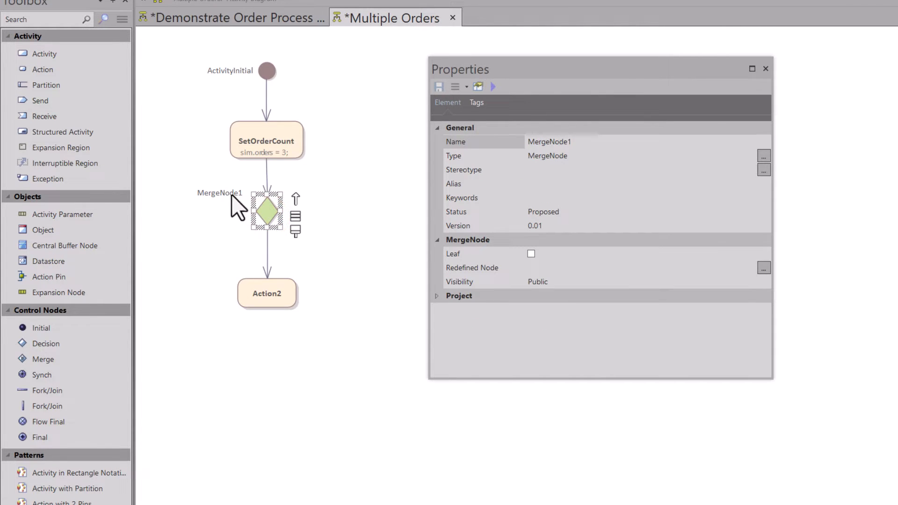
pyautogui.click(231, 194)
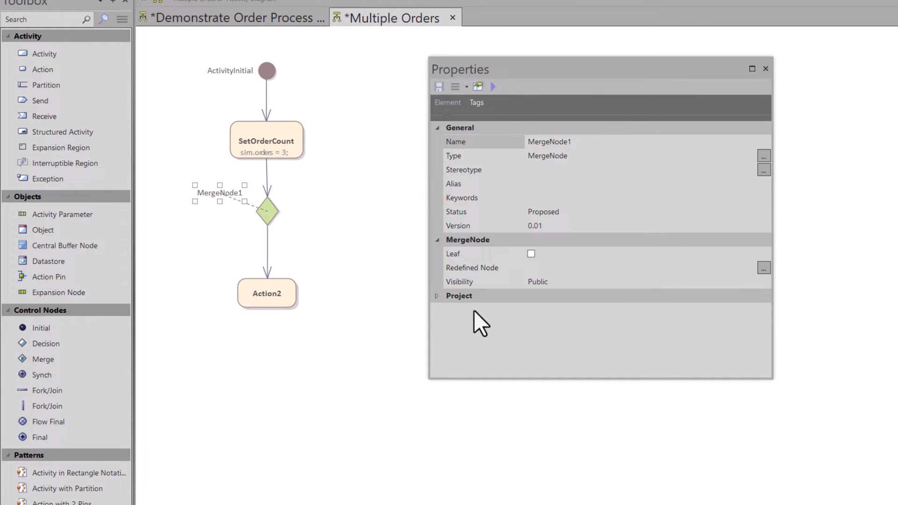
pyautogui.click(276, 292)
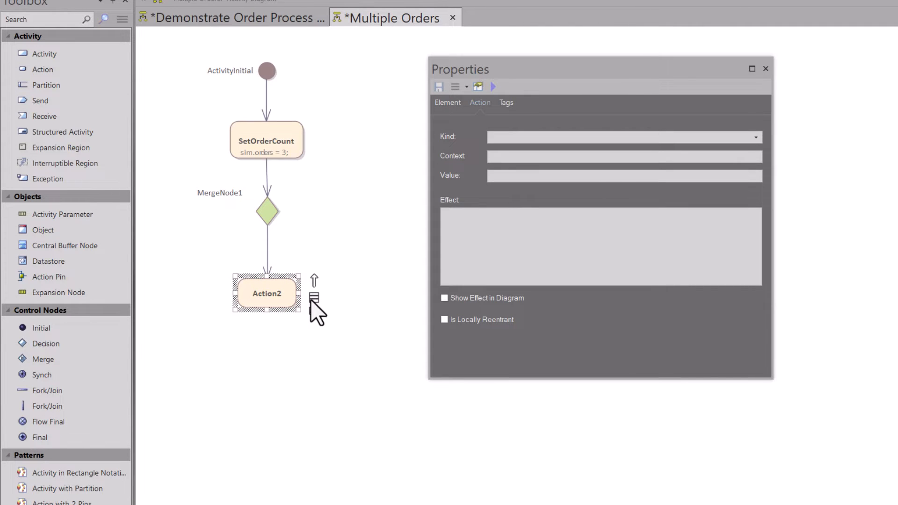
pyautogui.click(449, 103)
pyautogui.click(552, 145)
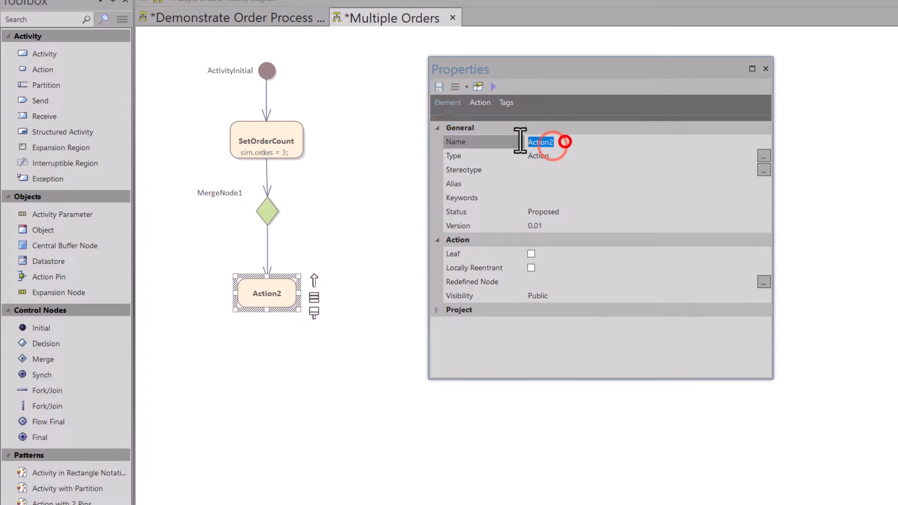
pyautogui.write('SetOrder')
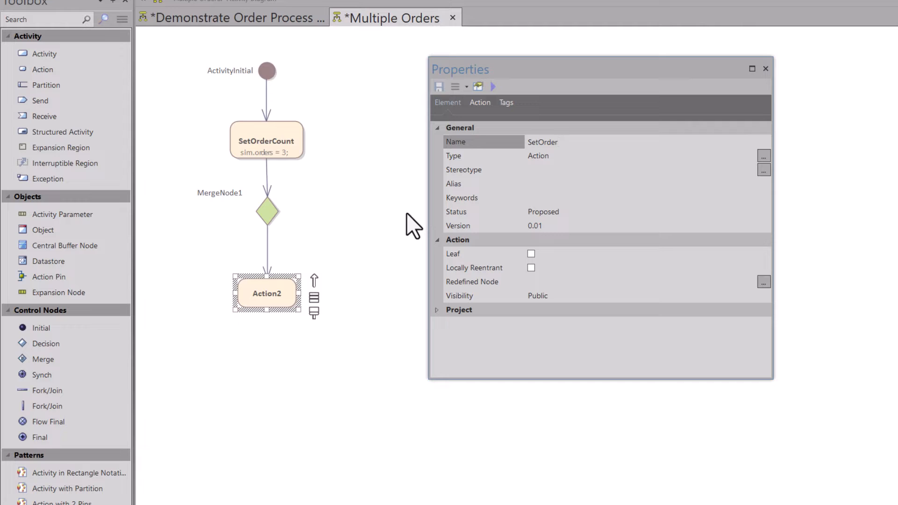
pyautogui.write('Staas')
pyautogui.press('Return')
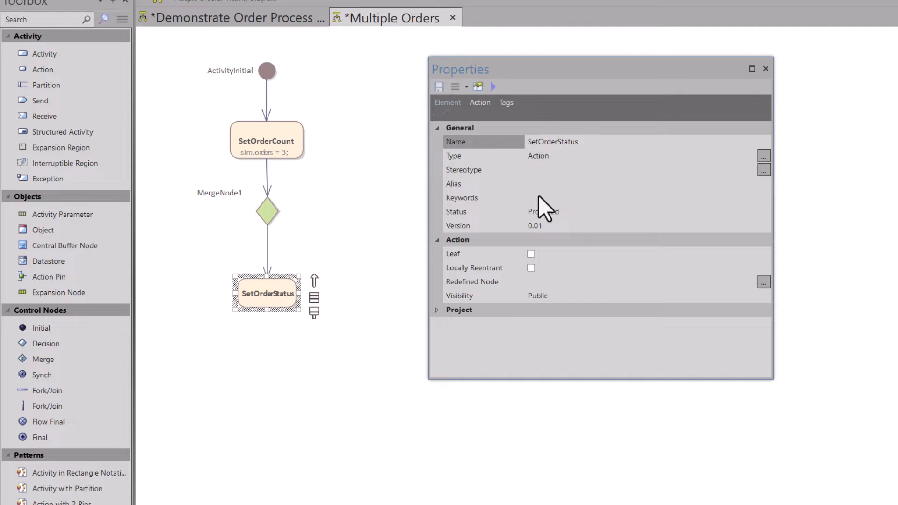
# Set the SetOrderStatus action's effect to "sim.orderAccepted = (Math.floor(Math.random()*2) ==1);" and enable Show Effect in Diagram
pyautogui.click(480, 102)
pyautogui.click(457, 214)
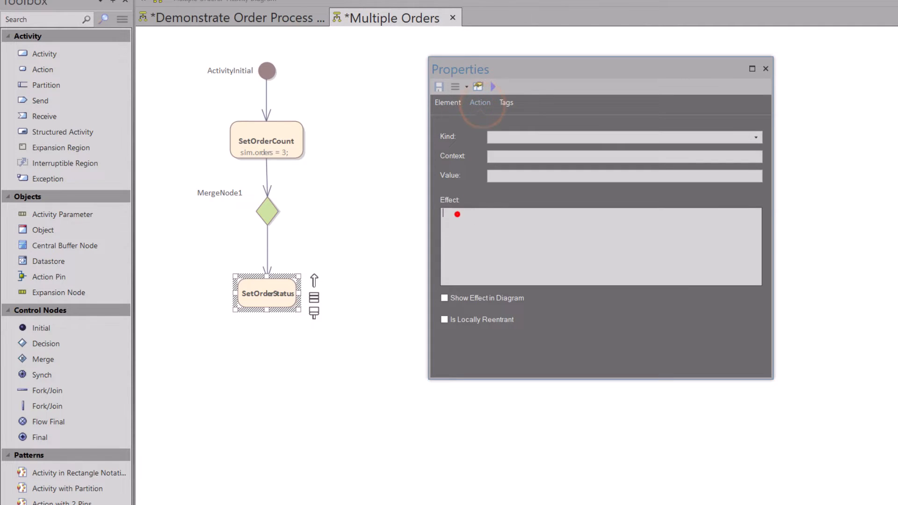
pyautogui.write('sim.orderAccepted')
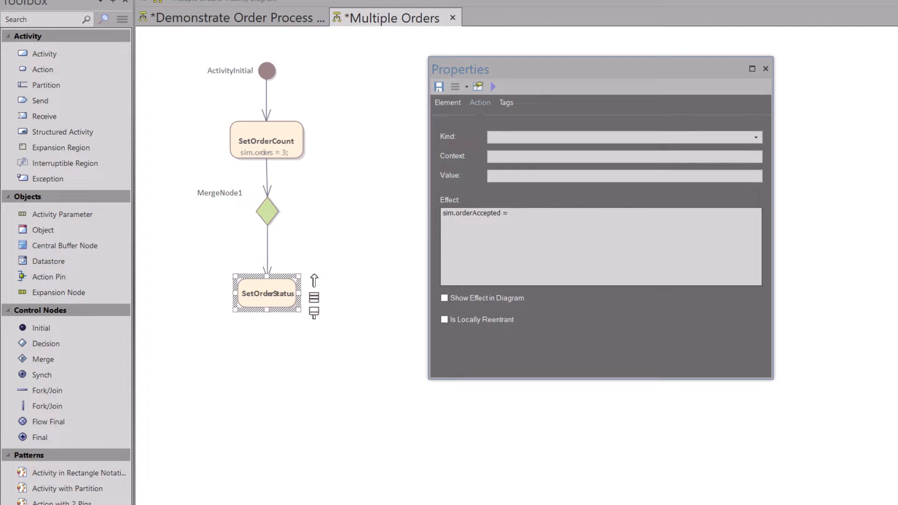
pyautogui.write(' = (Math.floor(Mat')
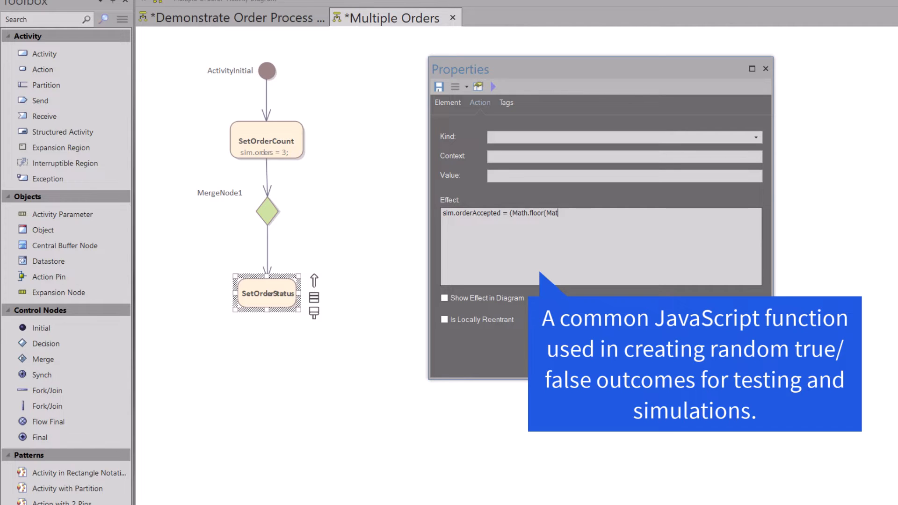
pyautogui.write('random()*2) ==1);')
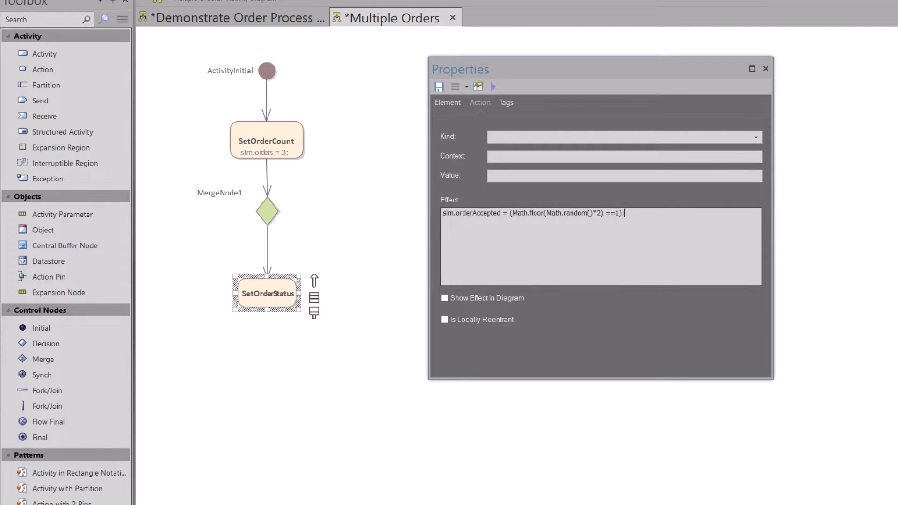
pyautogui.click(471, 298)
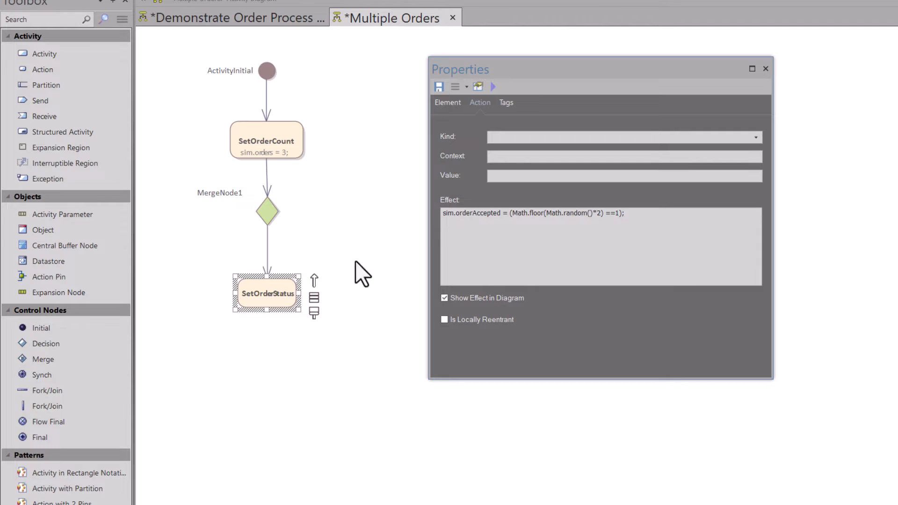
pyautogui.click(360, 381)
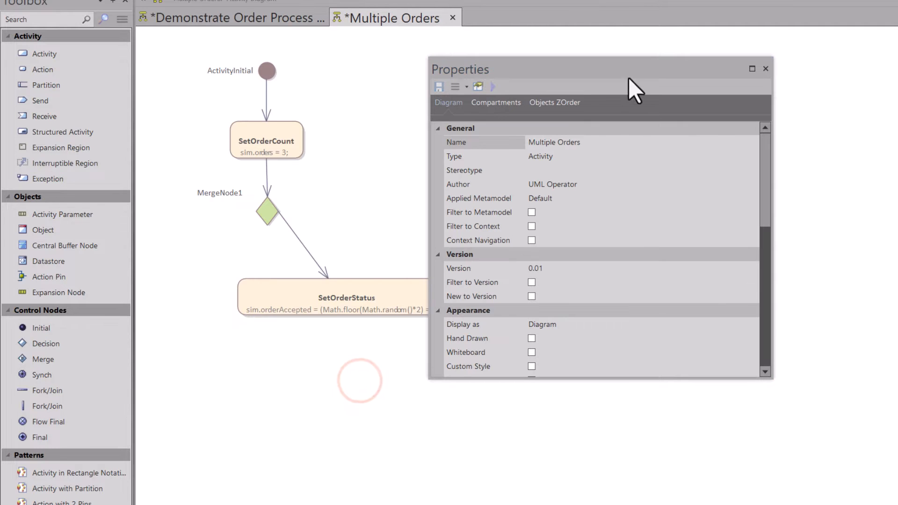
# Shift the Properties window clear of the flow and move the widened SetOrderStatus action back beneath the merge node
pyautogui.moveTo(628, 78); pyautogui.dragTo(780, 103)
pyautogui.click(432, 297)
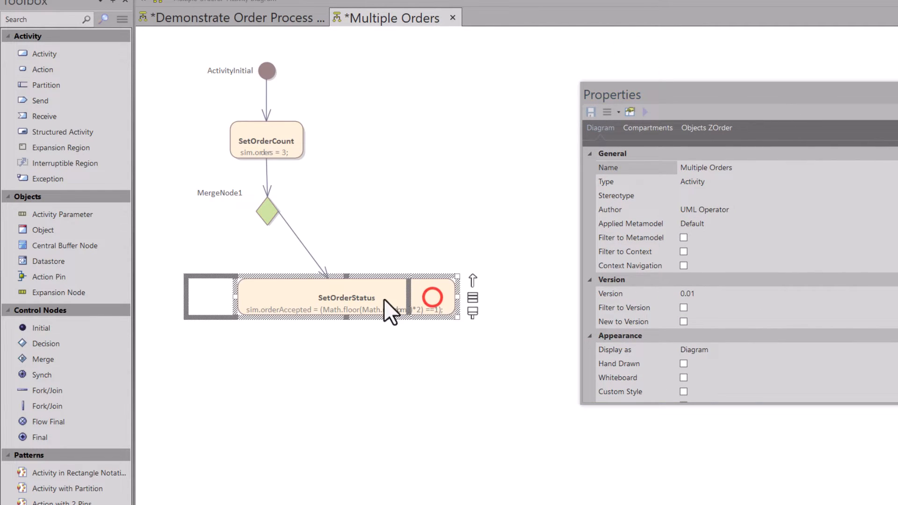
pyautogui.moveTo(357, 66); pyautogui.dragTo(237, 345)
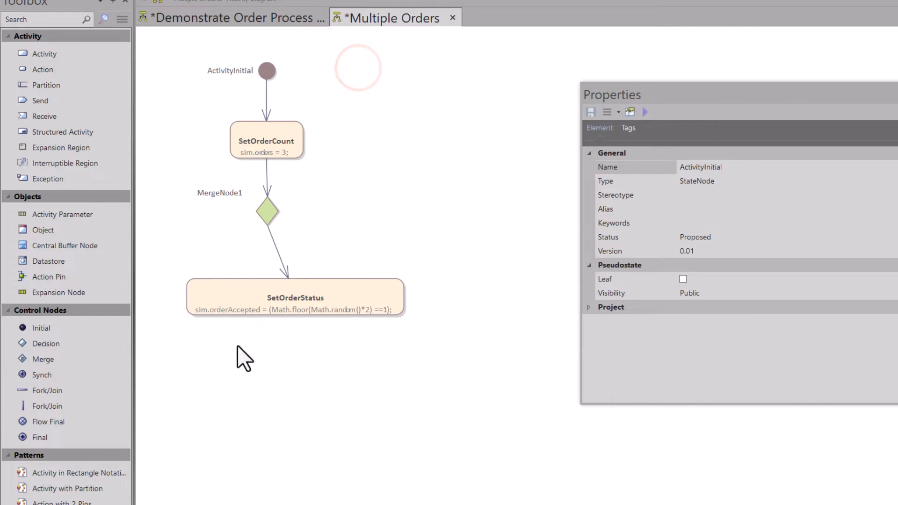
pyautogui.rightClick(330, 309)
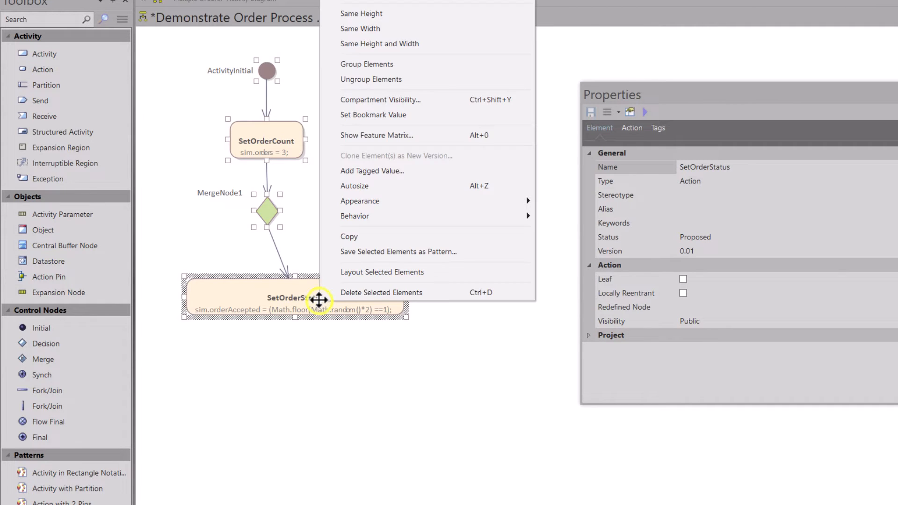
pyautogui.moveTo(406, 2)
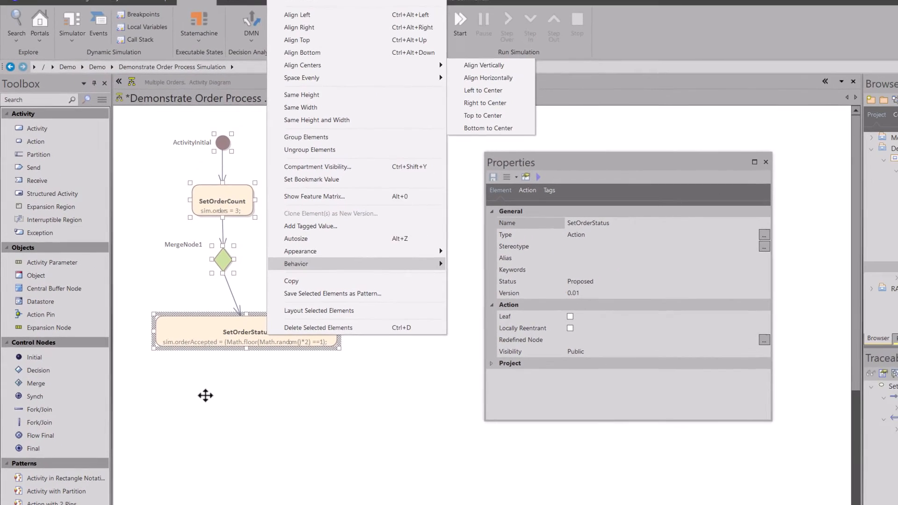
pyautogui.click(205, 395)
# Align the centers of the Initial node, SetOrderCount, merge node and SetOrderStatus vertically
pyautogui.moveTo(184, 384); pyautogui.dragTo(269, 145)
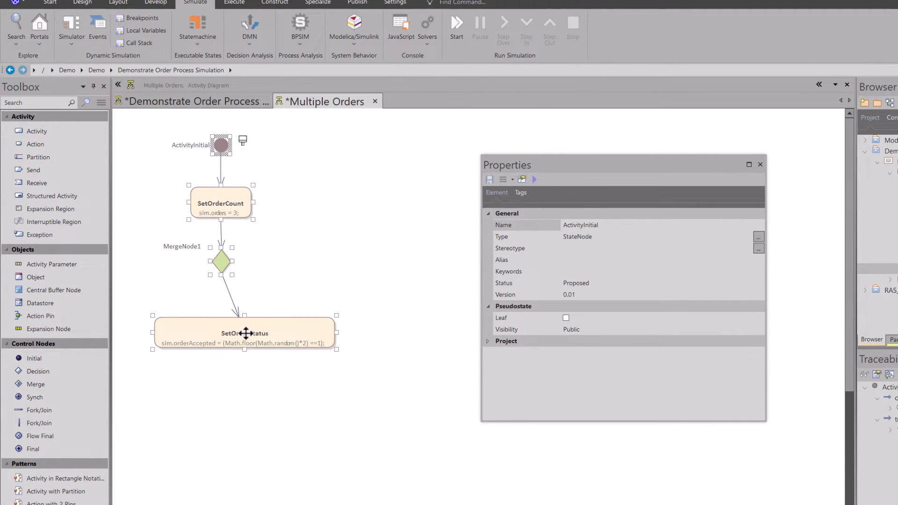
pyautogui.rightClick(246, 333)
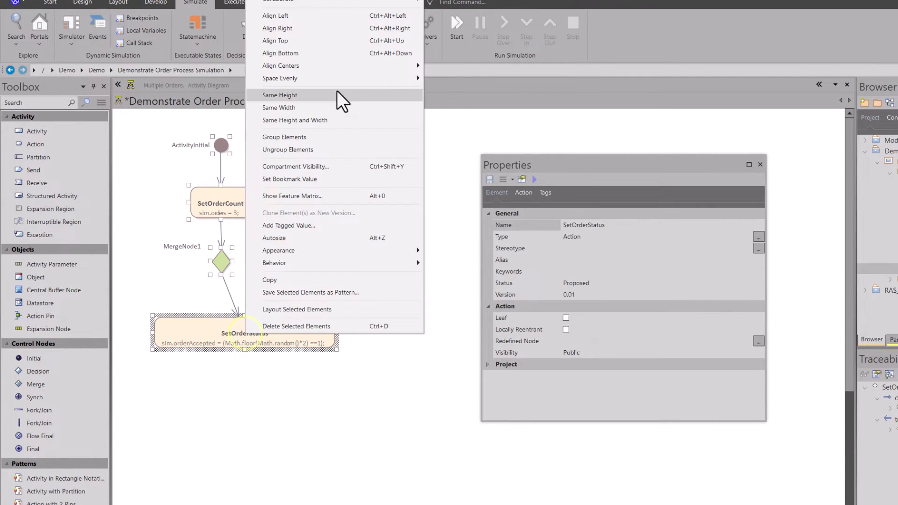
pyautogui.moveTo(355, 63)
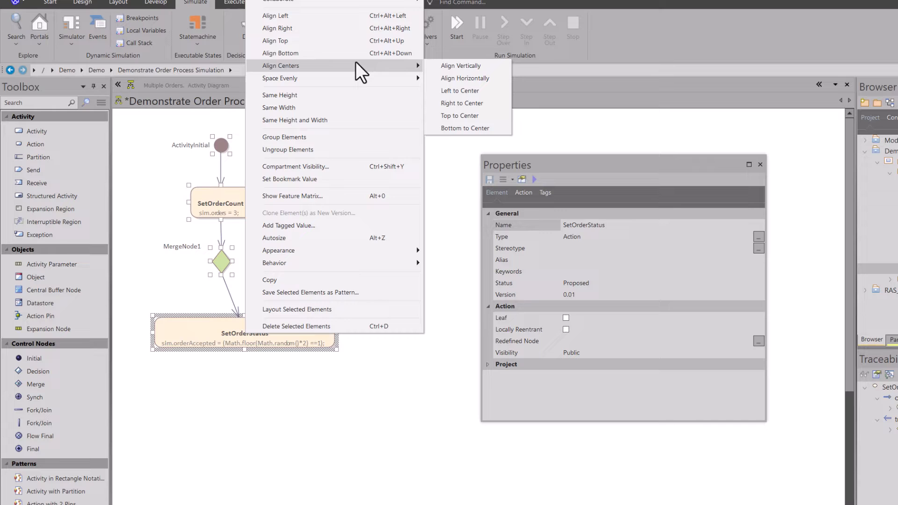
pyautogui.click(458, 63)
pyautogui.click(433, 151)
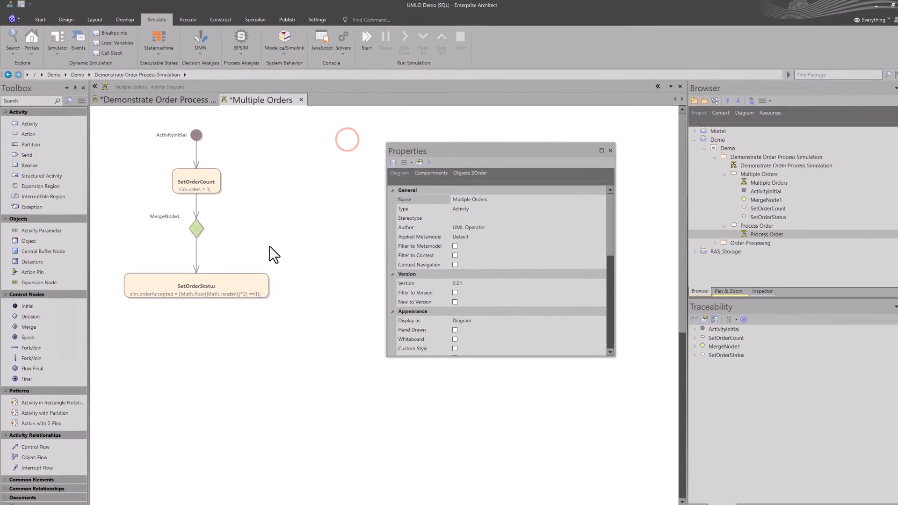
# Dock the Properties window between the diagram and the Browser, and nudge the SetOrderStatus action slightly upward
pyautogui.click(650, 165)
pyautogui.moveTo(512, 147); pyautogui.dragTo(396, 296)
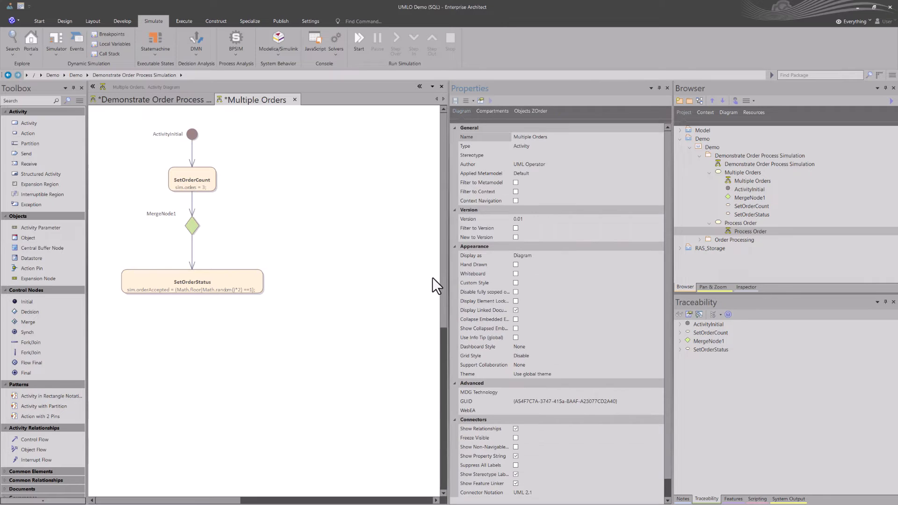
pyautogui.click(237, 282)
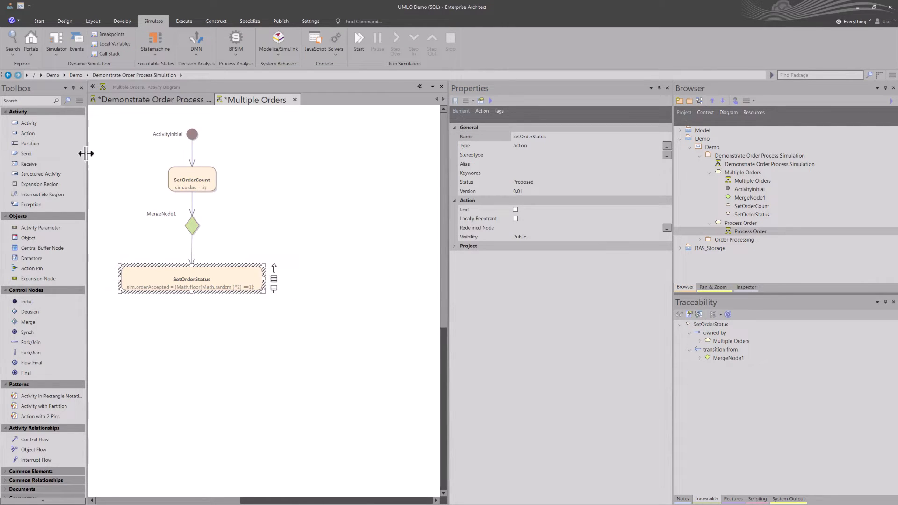
# Add an atomic action named Decerment beside the SetOrderStatus action
pyautogui.click(43, 135)
pyautogui.click(331, 274)
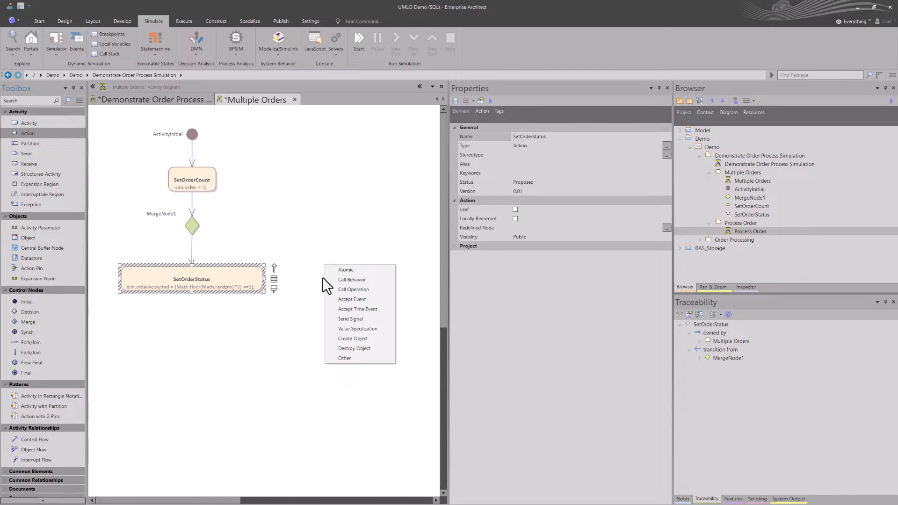
pyautogui.click(345, 270)
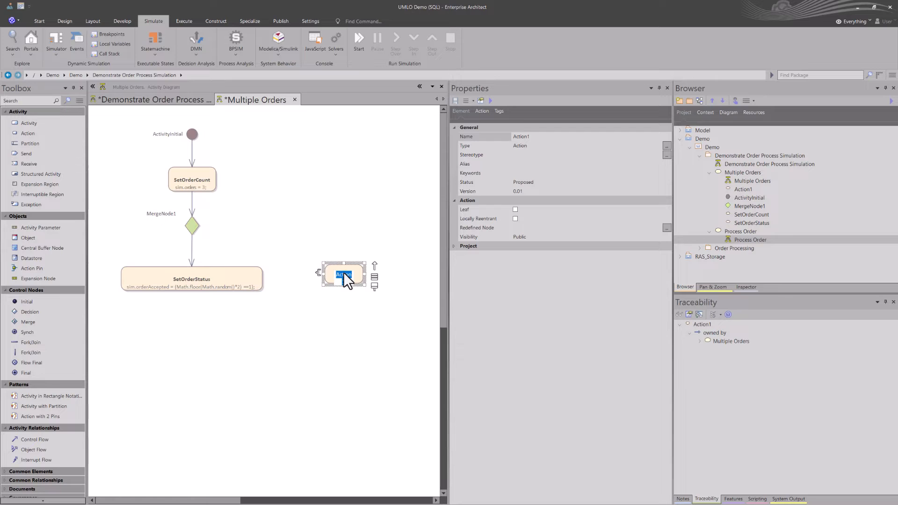
pyautogui.write('Decerment')
pyautogui.press('Return')
# Connect SetOrderStatus to Decerment with a ControlFlow and move Decerment slightly farther from it
pyautogui.click(256, 277)
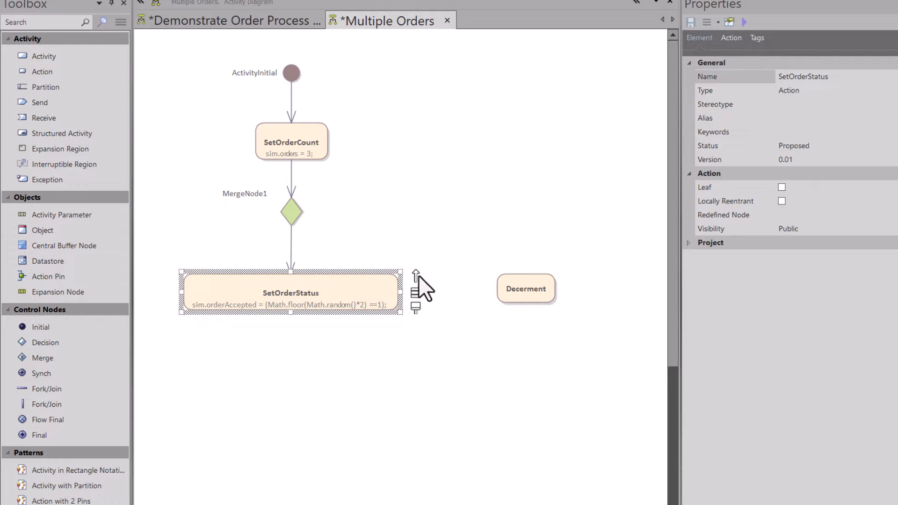
pyautogui.moveTo(415, 276); pyautogui.dragTo(504, 290)
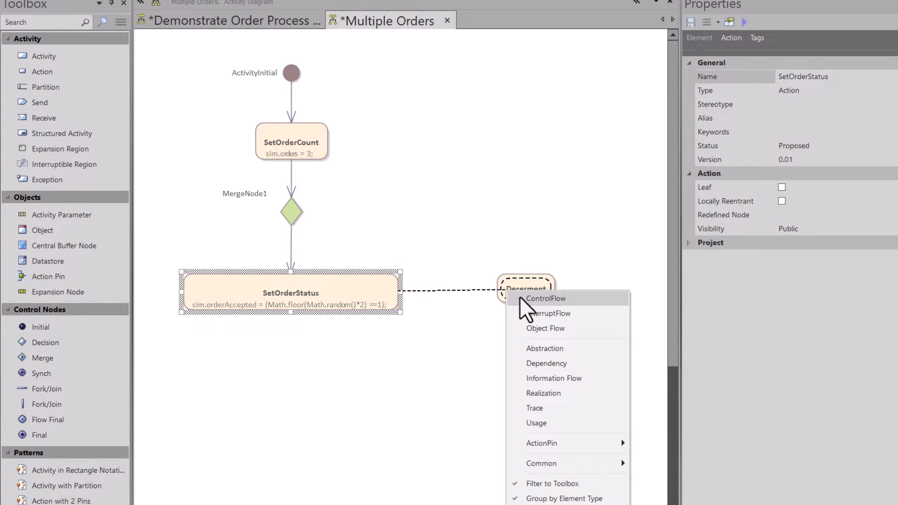
pyautogui.click(525, 298)
pyautogui.click(546, 290)
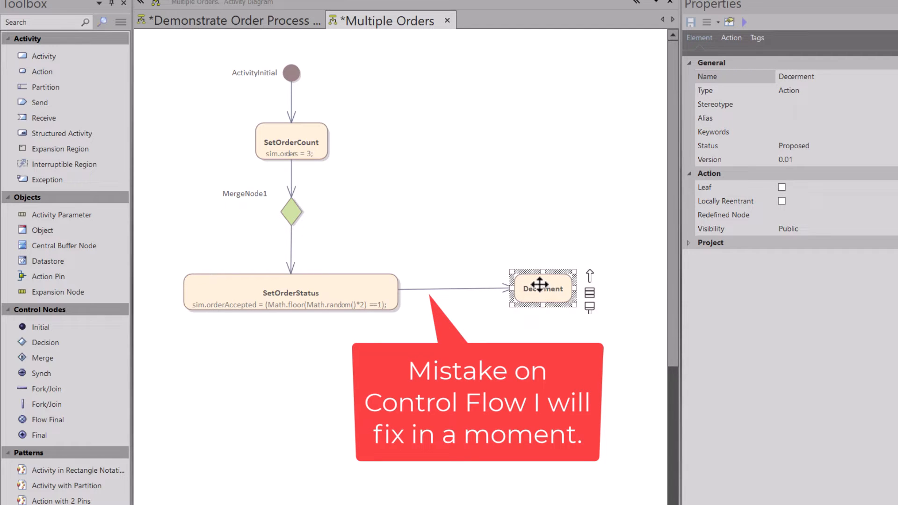
# Set the Decerment action's effect to "sim.orders --", enable Show Effect in Diagram and line the action up with SetOrderStatus
pyautogui.click(551, 292)
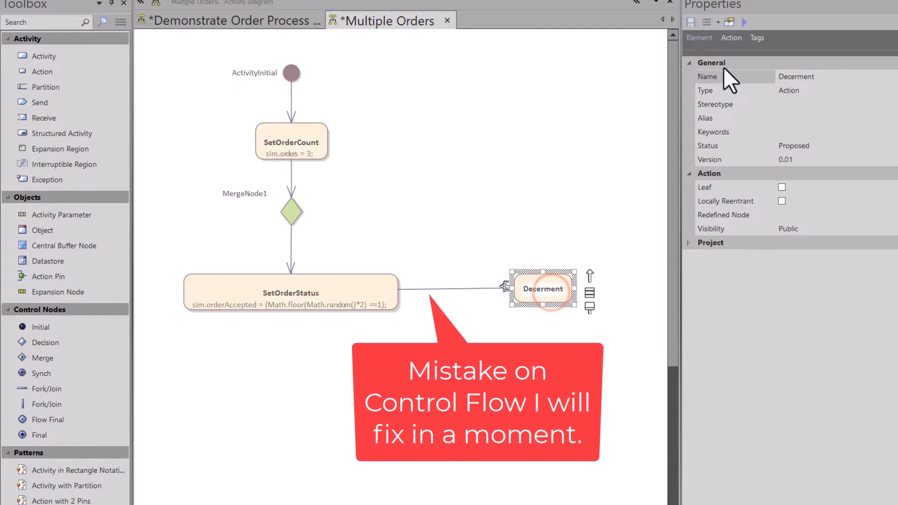
pyautogui.click(729, 35)
pyautogui.click(707, 163)
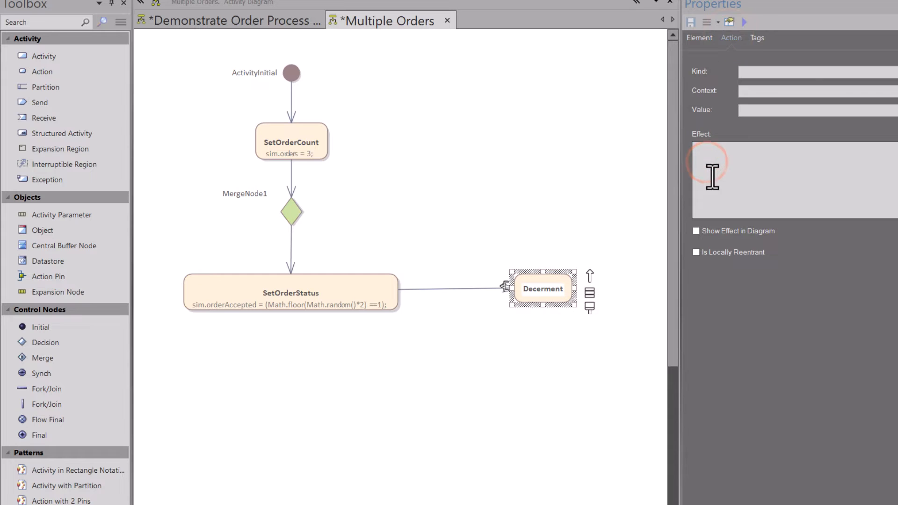
pyautogui.write('sim.orders --')
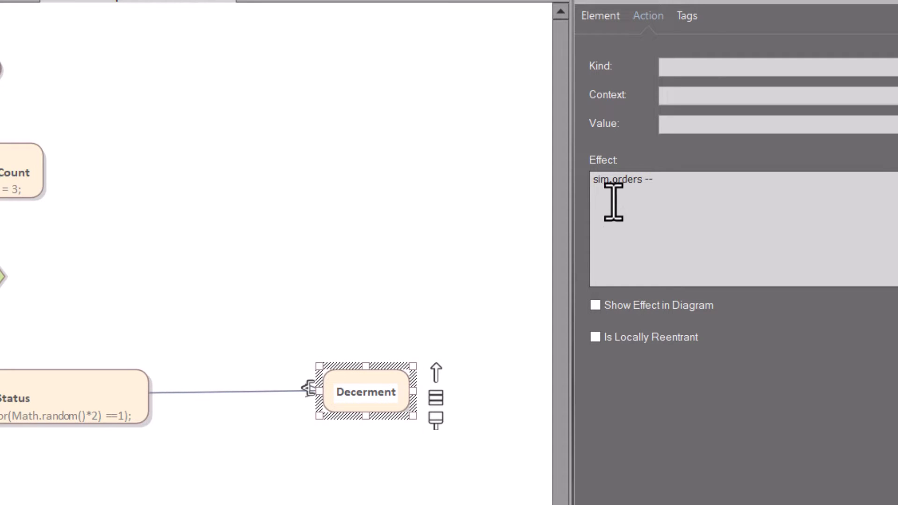
pyautogui.click(599, 305)
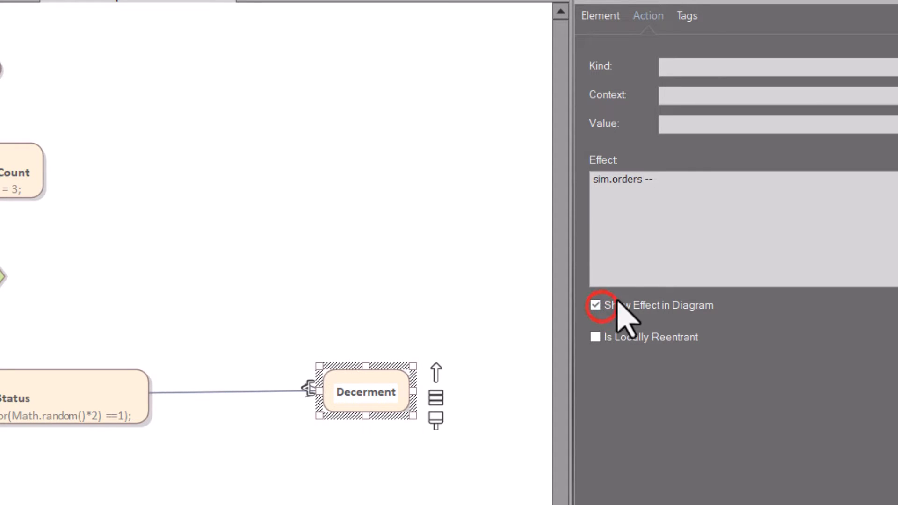
pyautogui.click(366, 442)
pyautogui.click(366, 403)
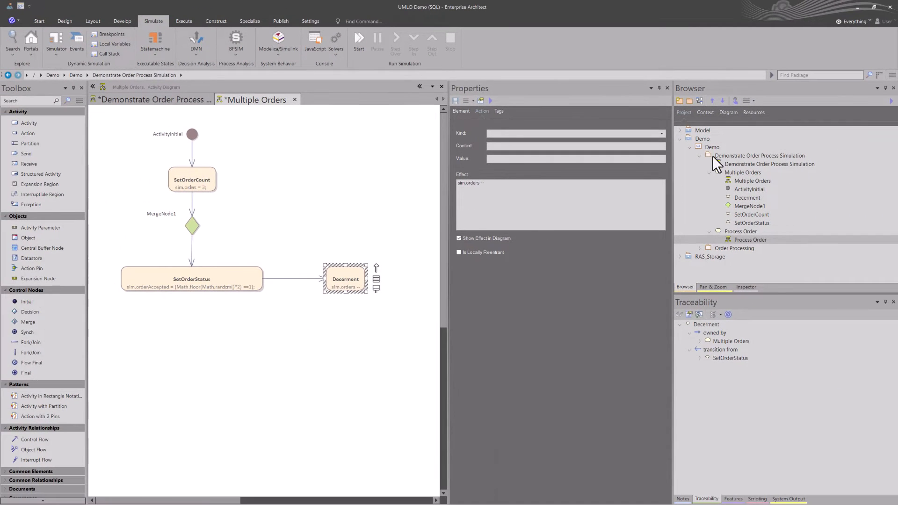
# Enlarge the diagram display with Pan & Zoom, widen the diagram area and select the Decerment action
pyautogui.click(711, 285)
pyautogui.click(697, 100)
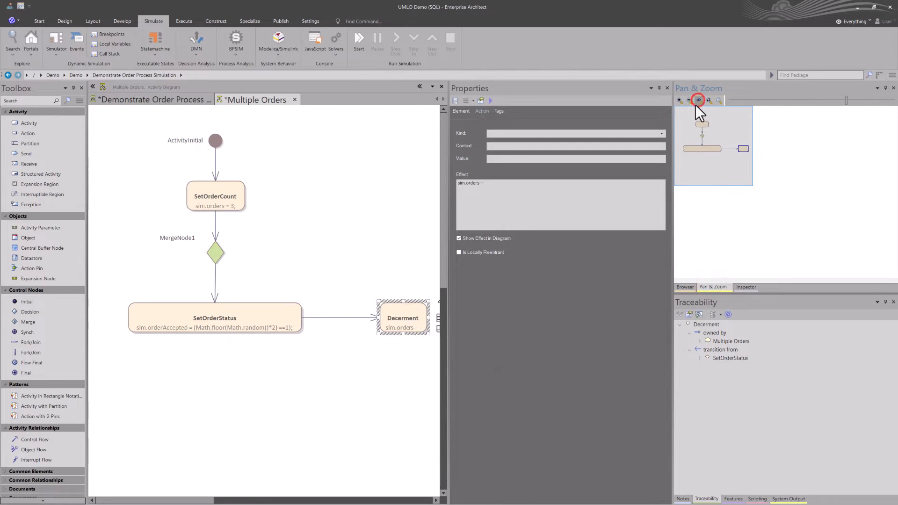
pyautogui.moveTo(444, 307); pyautogui.dragTo(459, 304)
pyautogui.click(394, 272)
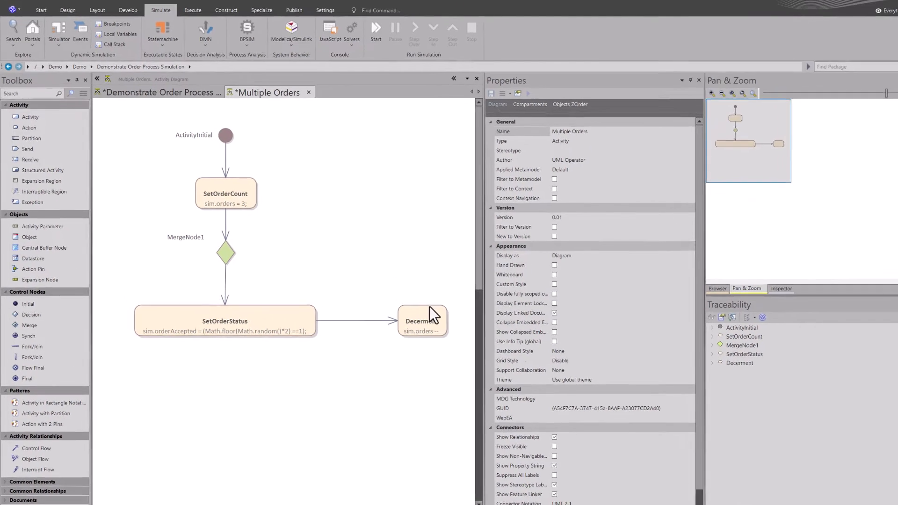
pyautogui.click(429, 309)
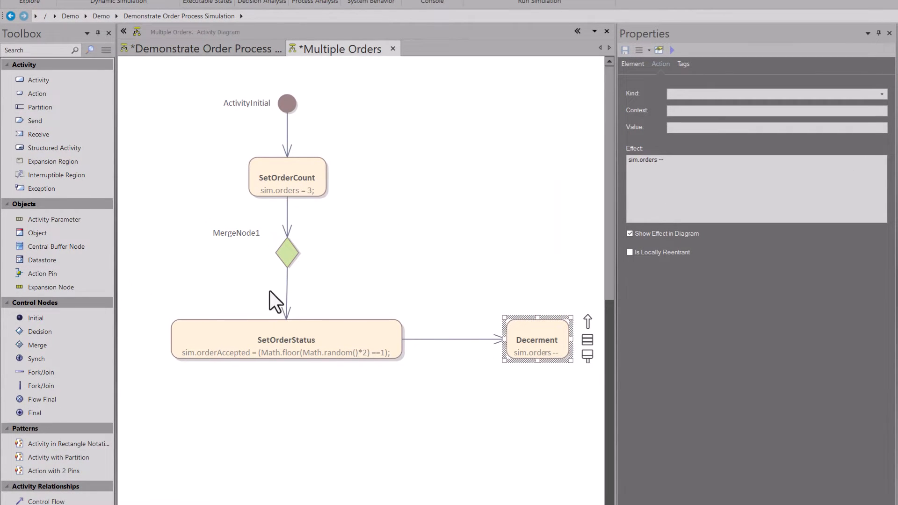
# Connect the Decerment action back to MergeNode1 with a ControlFlow
pyautogui.moveTo(589, 322); pyautogui.dragTo(290, 251)
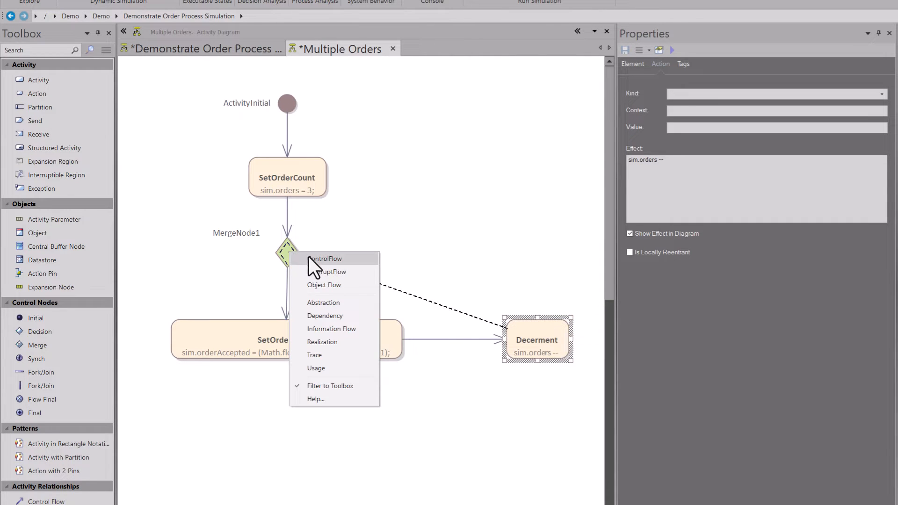
pyautogui.click(309, 258)
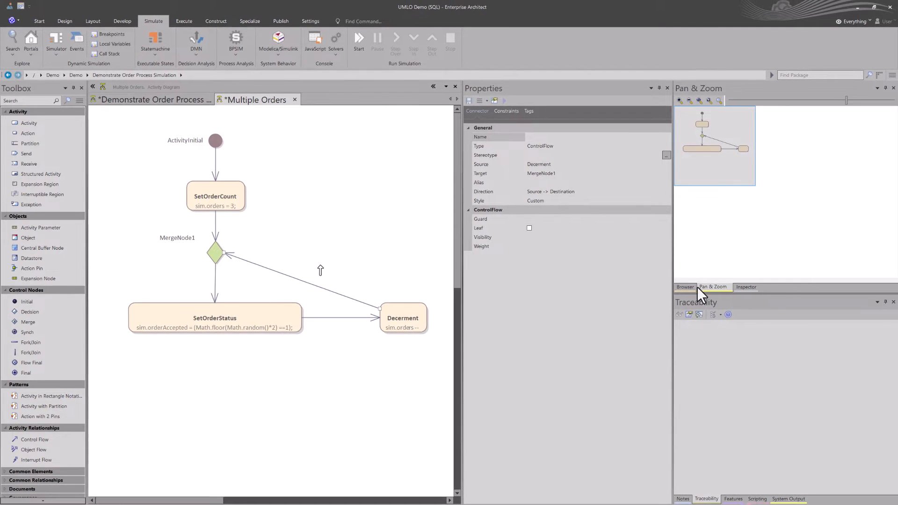
# Find the Process Order activity in the Browser, examine both activities on the Demonstrate Order Process Simulation diagram, and return to Multiple Orders
pyautogui.click(688, 285)
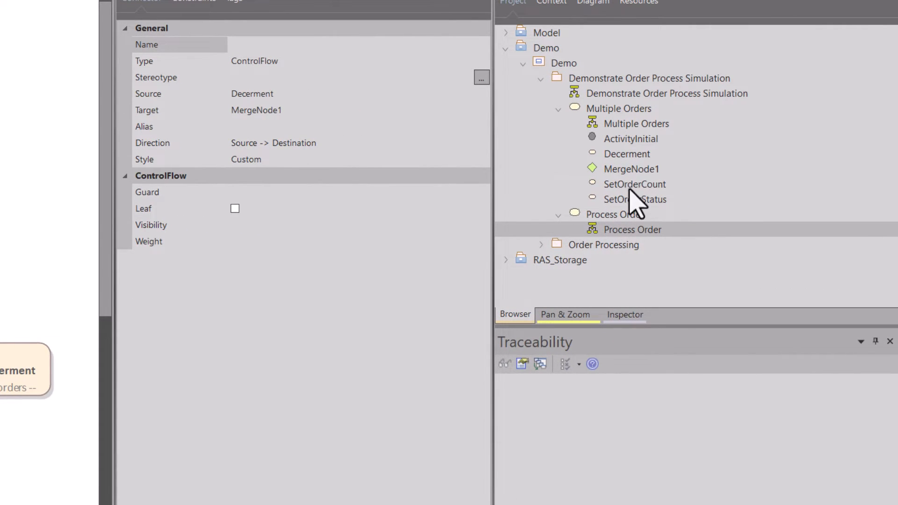
pyautogui.click(609, 214)
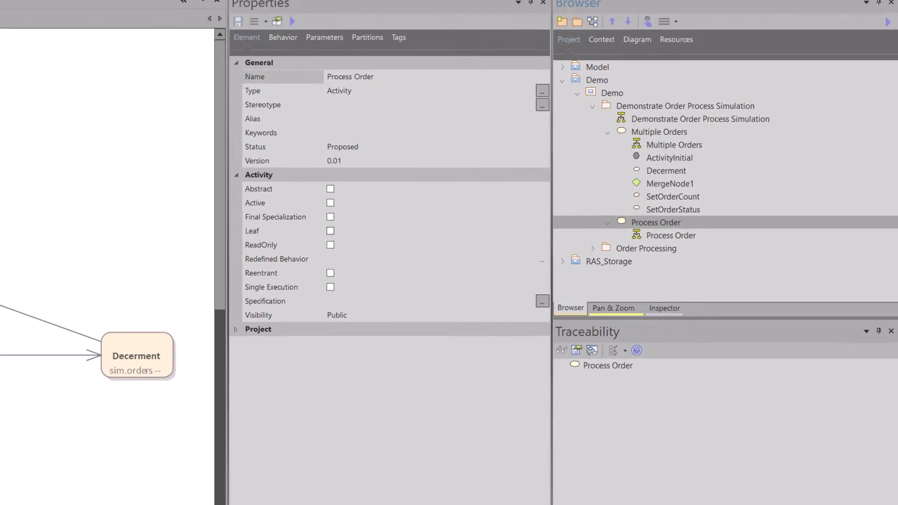
pyautogui.click(94, 91)
pyautogui.click(117, 177)
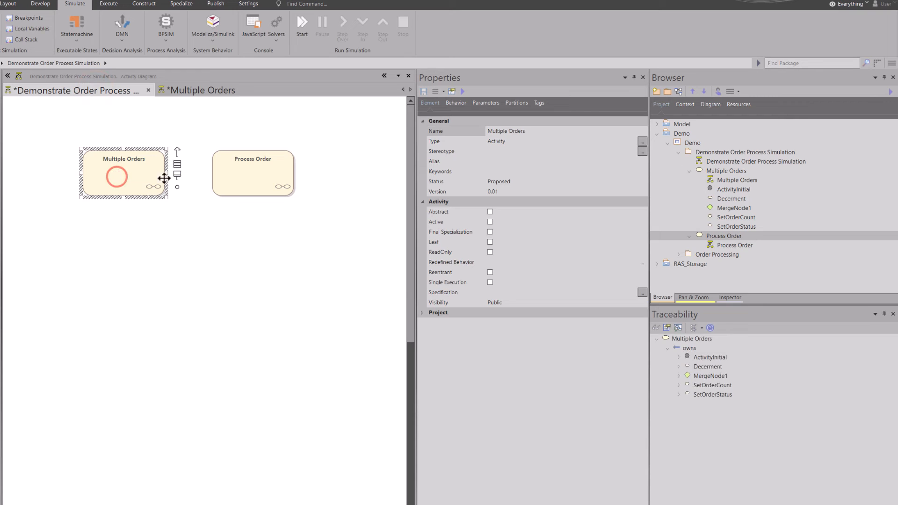
pyautogui.click(230, 181)
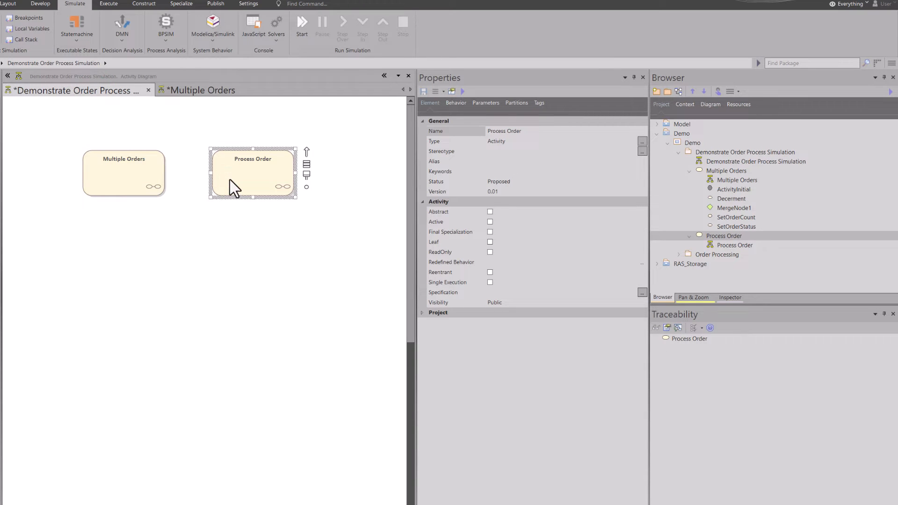
pyautogui.click(187, 91)
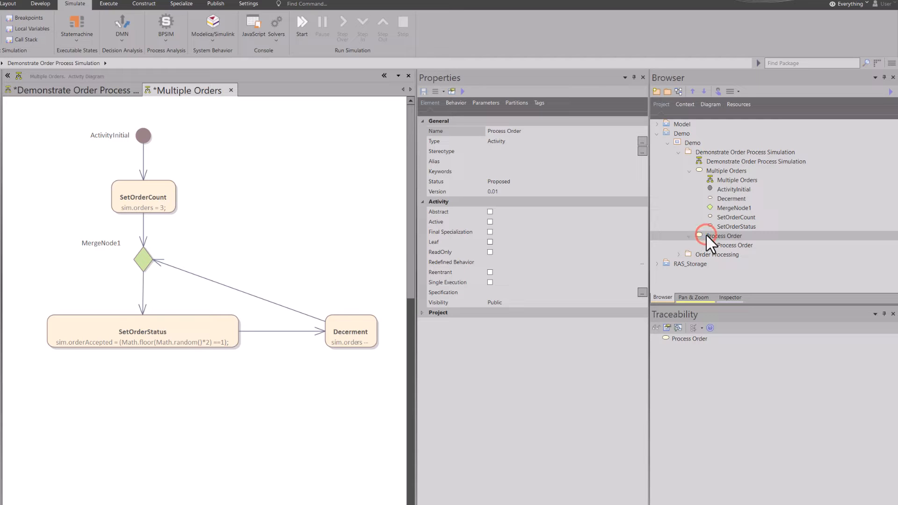
# Place the Process Order activity from the Browser beneath SetOrderStatus as an Invocation (Action)
pyautogui.moveTo(705, 233); pyautogui.dragTo(226, 410)
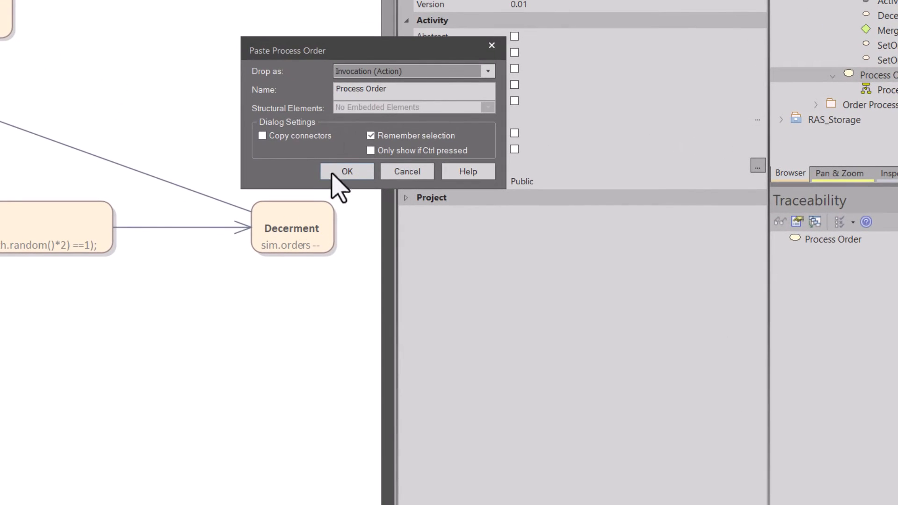
pyautogui.click(430, 71)
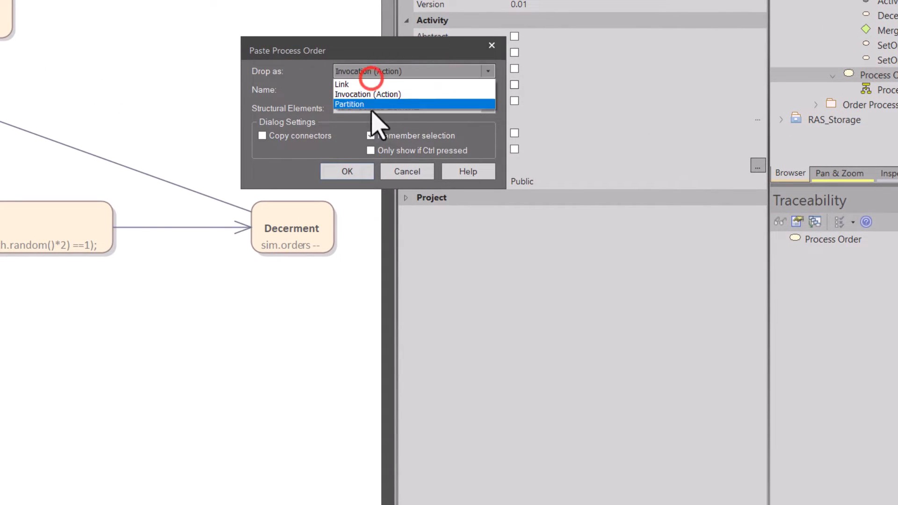
pyautogui.click(361, 168)
pyautogui.click(345, 170)
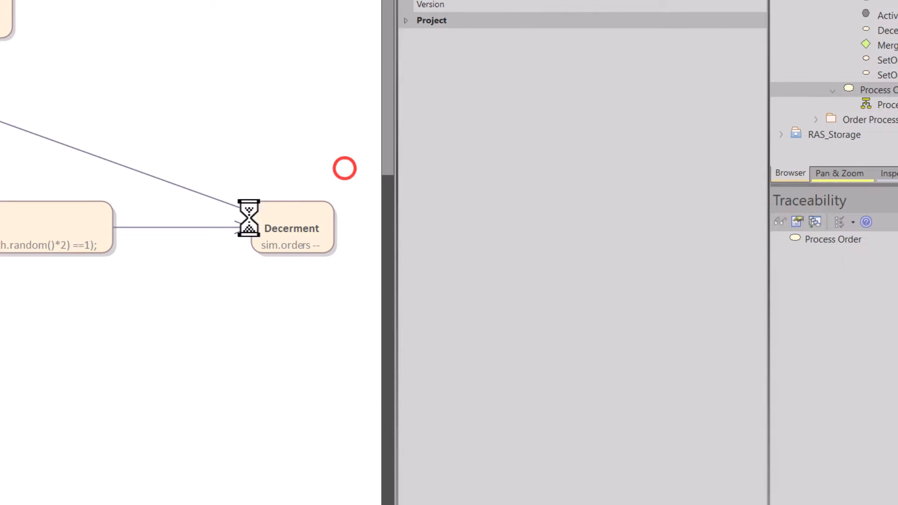
pyautogui.click(160, 351)
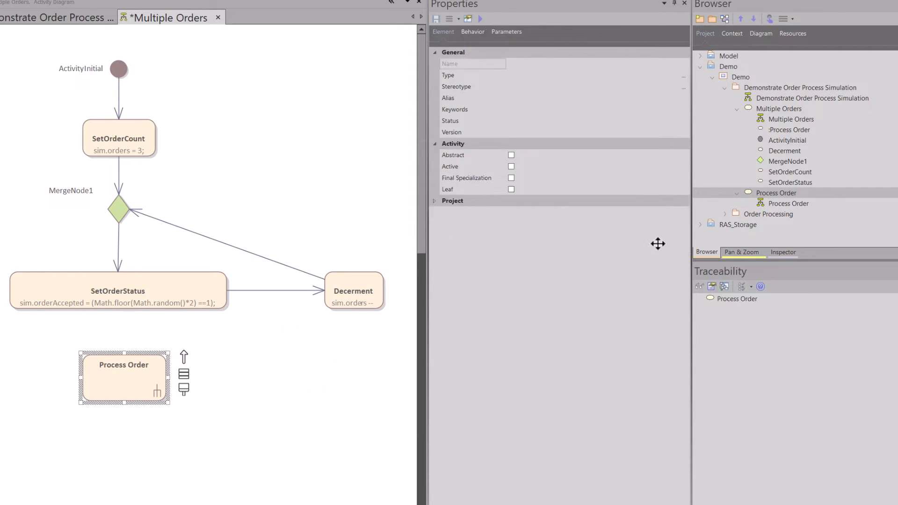
# Delete the :Process Order invocation action under Multiple Orders from the model
pyautogui.rightClick(779, 129)
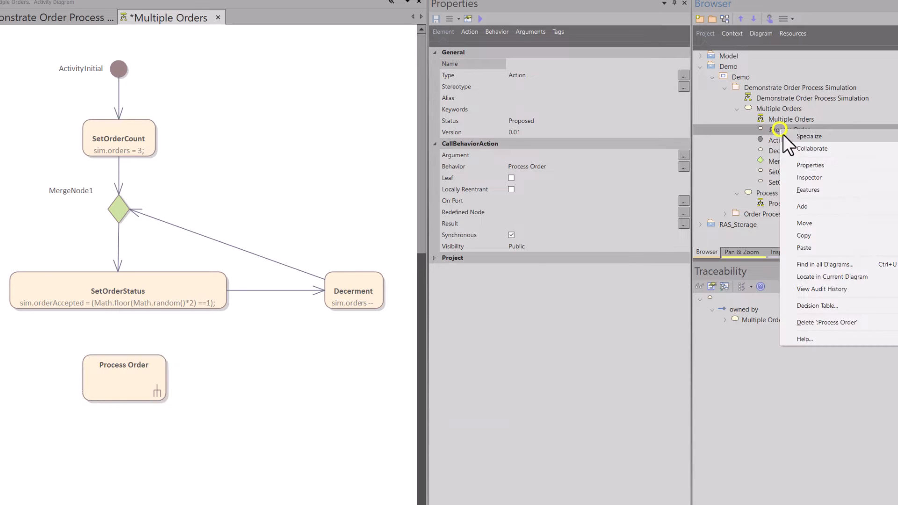
pyautogui.click(797, 321)
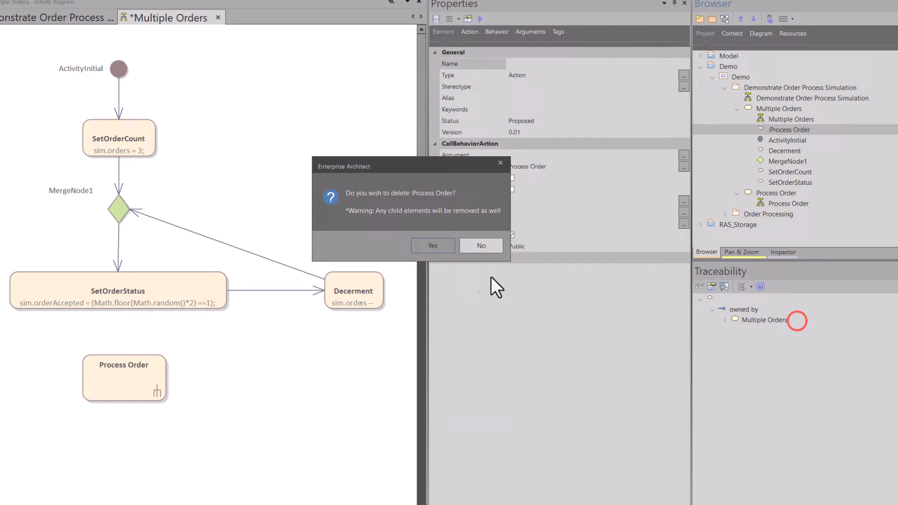
pyautogui.click(415, 246)
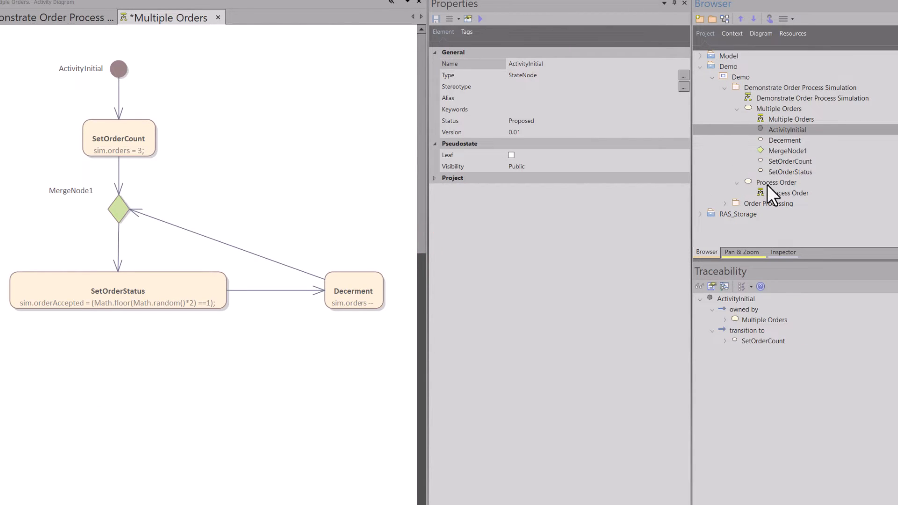
# Place the Process Order activity on the Multiple Orders diagram as a Link, below and between SetOrderStatus and Decerment
pyautogui.click(767, 182)
pyautogui.moveTo(767, 182); pyautogui.dragTo(380, 245)
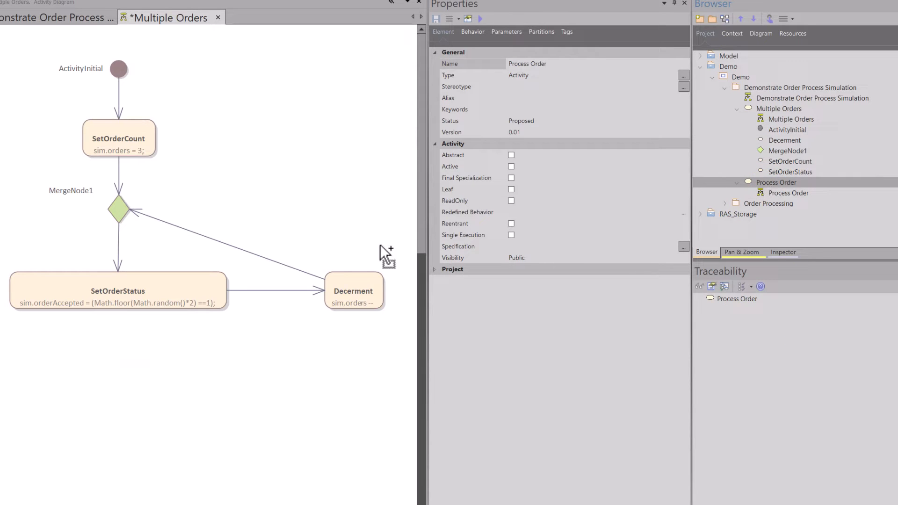
pyautogui.moveTo(226, 339); pyautogui.dragTo(225, 339)
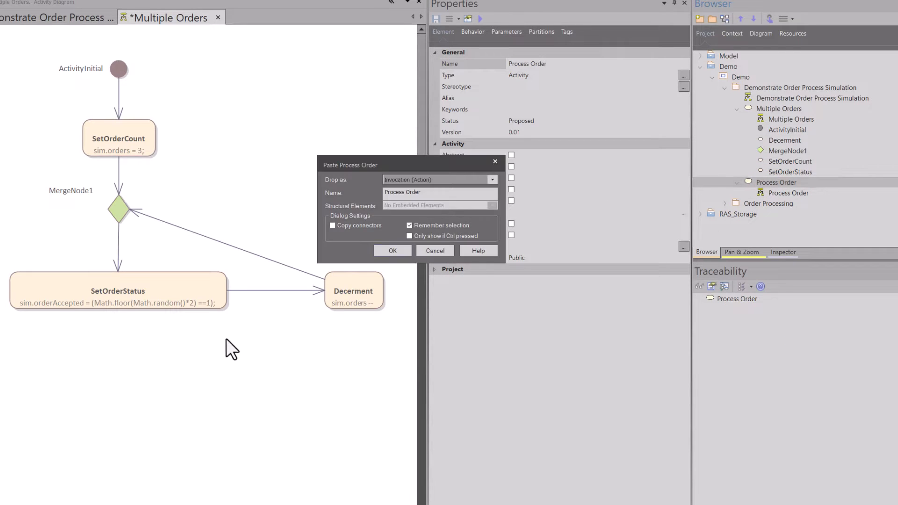
pyautogui.click(492, 177)
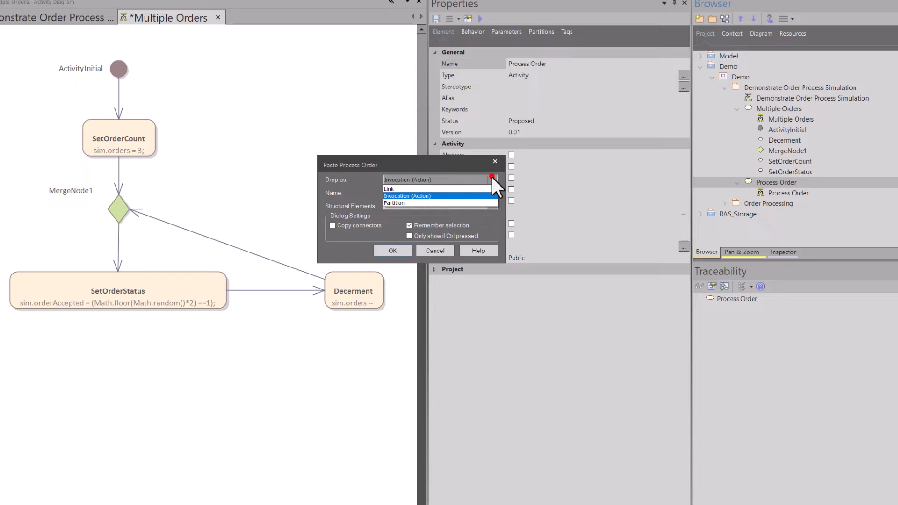
pyautogui.click(408, 187)
pyautogui.click(391, 251)
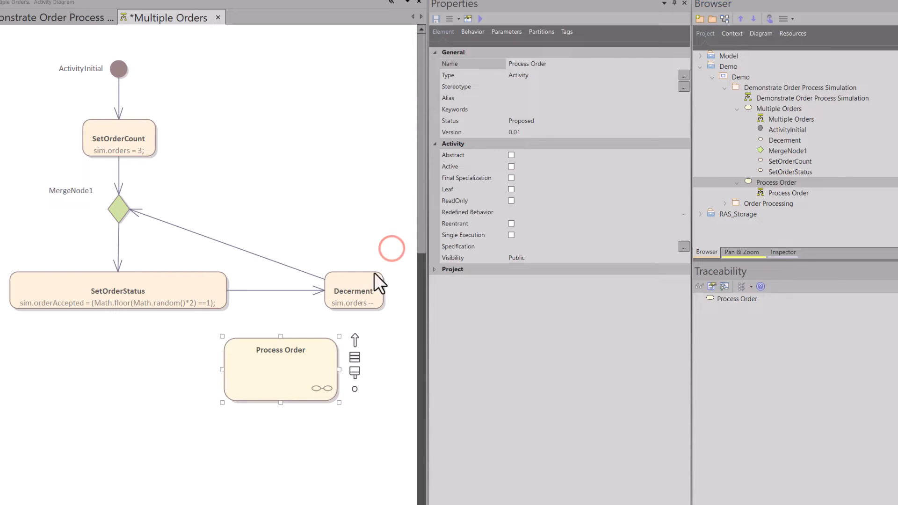
pyautogui.click(271, 418)
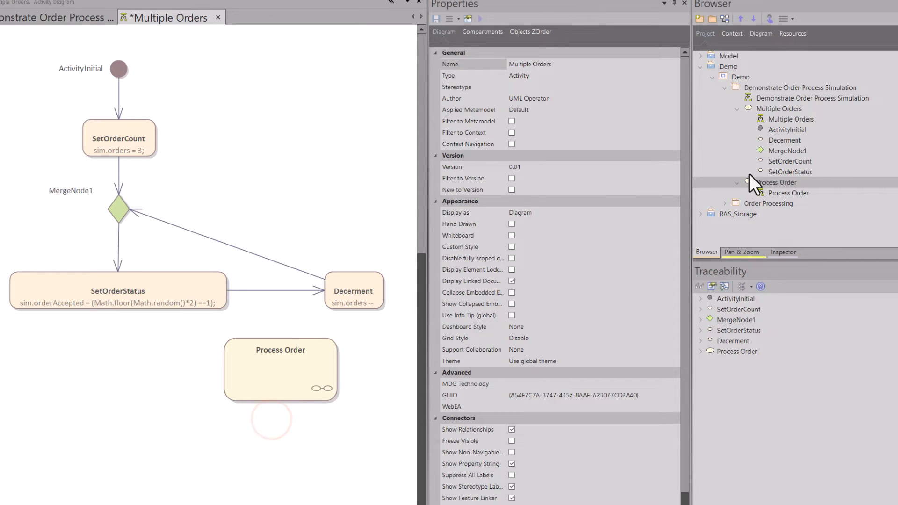
# Add Process Order to the Multiple Orders diagram as an Invocation (Action) and center it beneath SetOrderStatus
pyautogui.moveTo(756, 184); pyautogui.dragTo(260, 277)
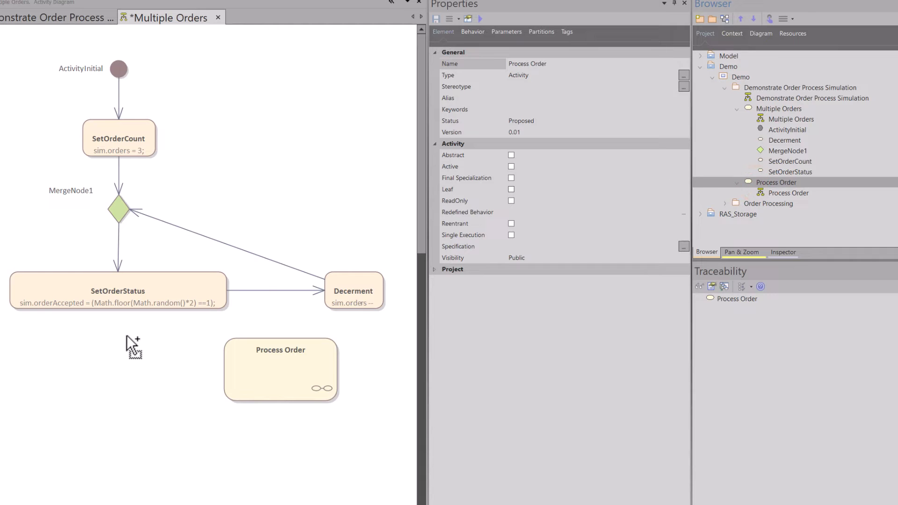
pyautogui.moveTo(126, 336); pyautogui.dragTo(89, 337)
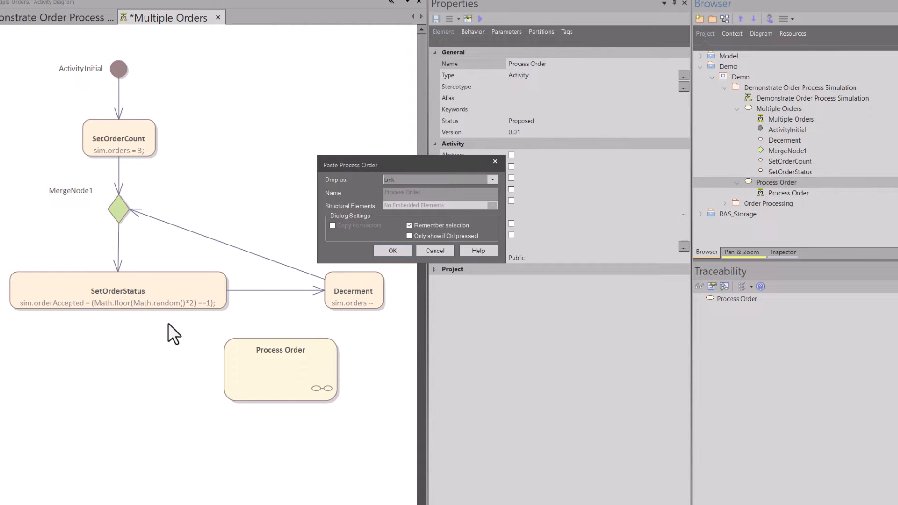
pyautogui.click(491, 179)
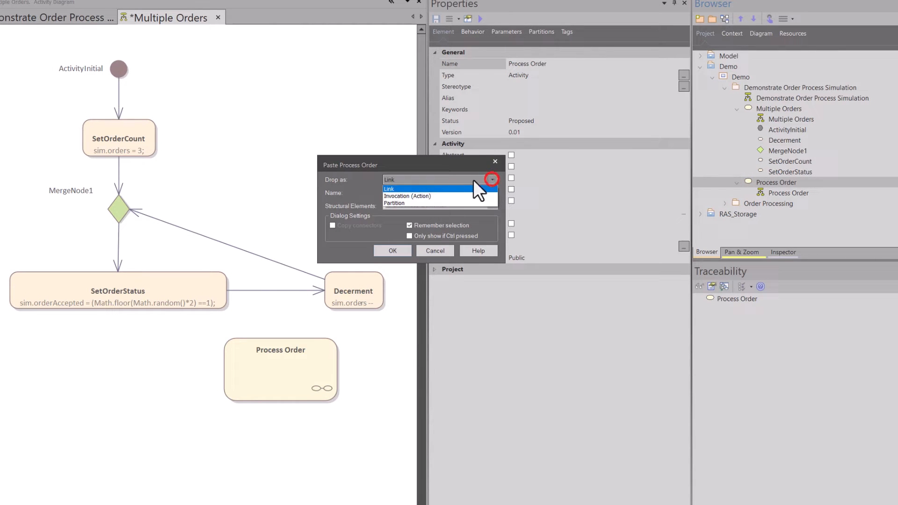
pyautogui.click(419, 195)
pyautogui.click(395, 248)
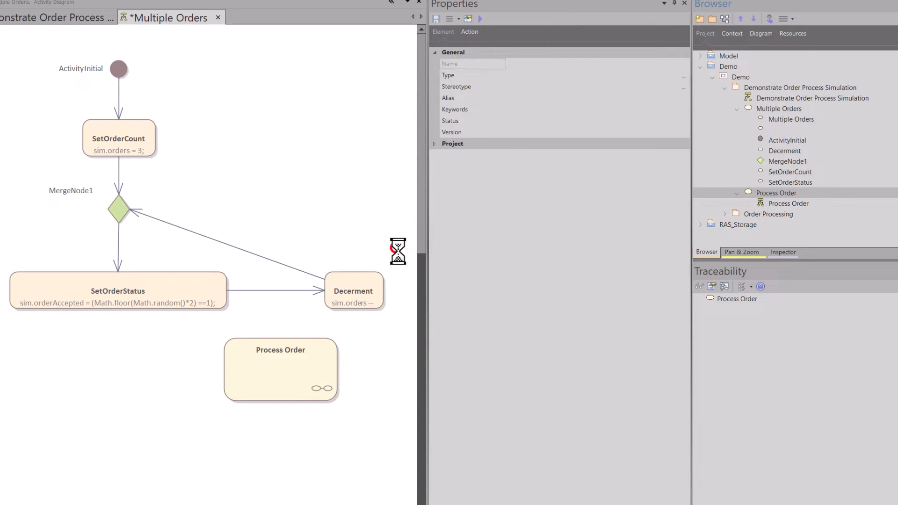
pyautogui.moveTo(139, 360); pyautogui.dragTo(133, 372)
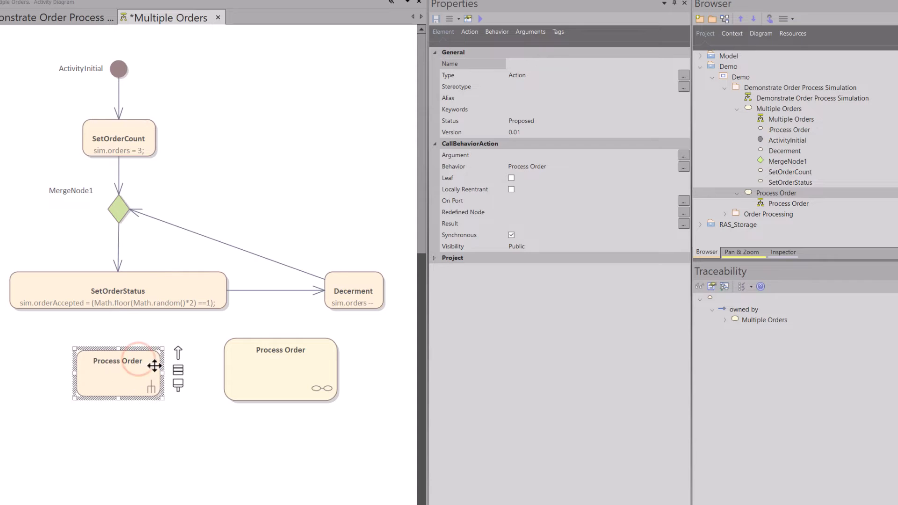
# Remove the linked Process Order activity from the diagram, keeping the invocation action, and select Process Order in the Browser
pyautogui.click(265, 377)
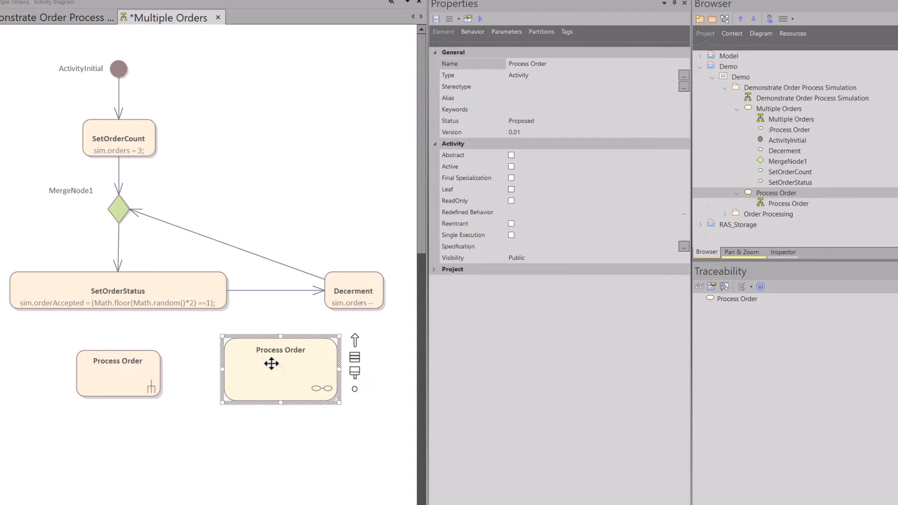
pyautogui.press('Delete')
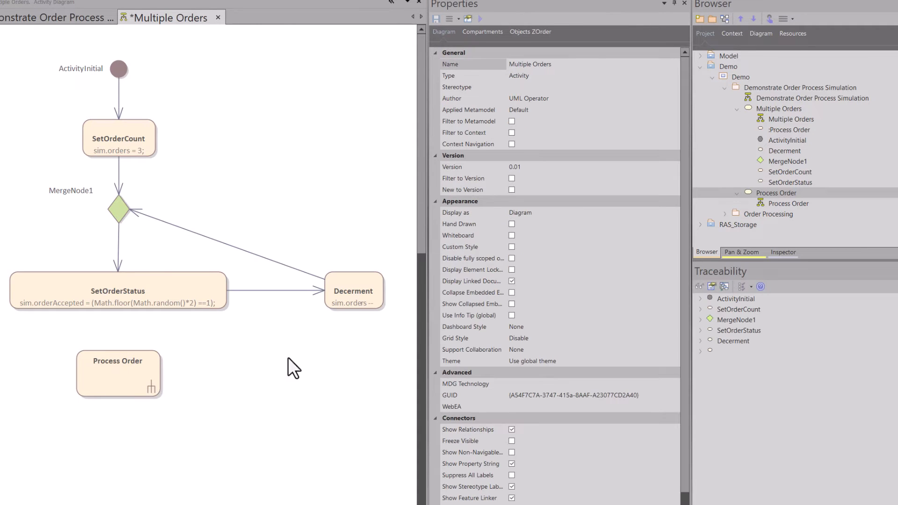
pyautogui.click(755, 192)
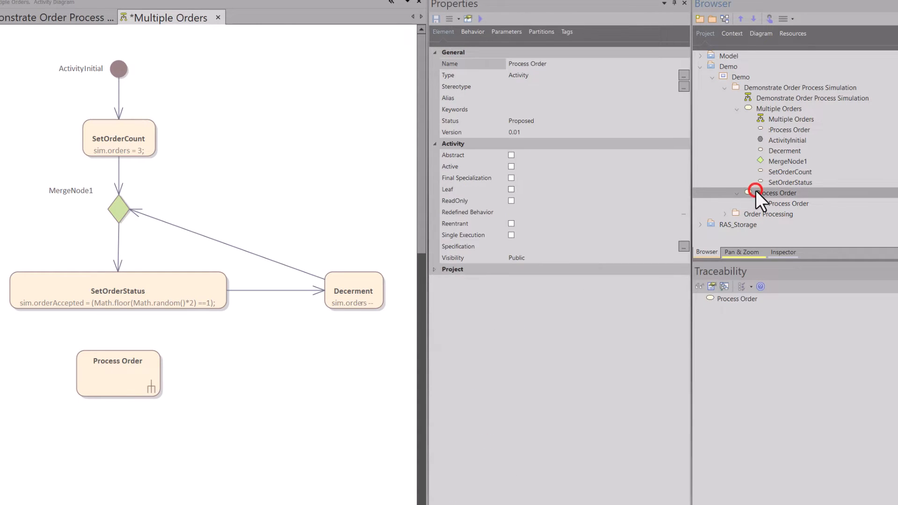
# Connect SetOrderStatus to the Process Order invocation action with a ControlFlow
pyautogui.click(115, 284)
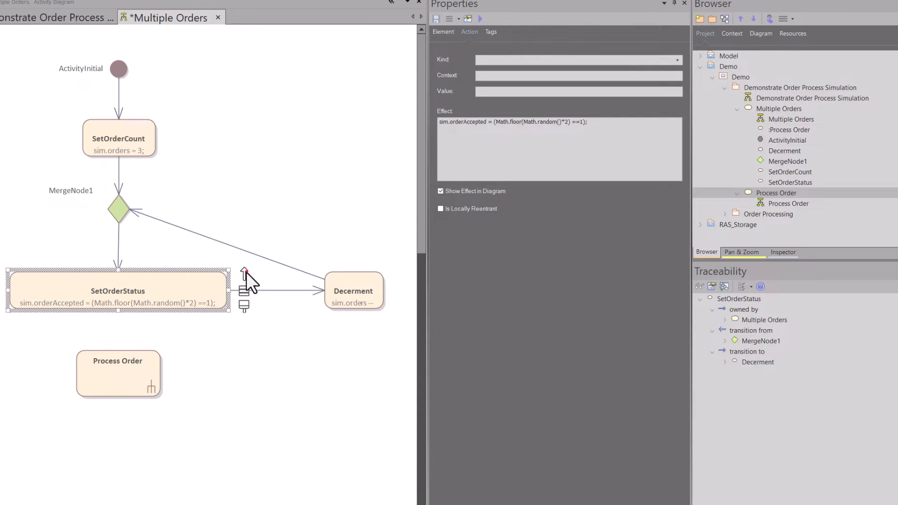
pyautogui.moveTo(246, 271); pyautogui.dragTo(117, 365)
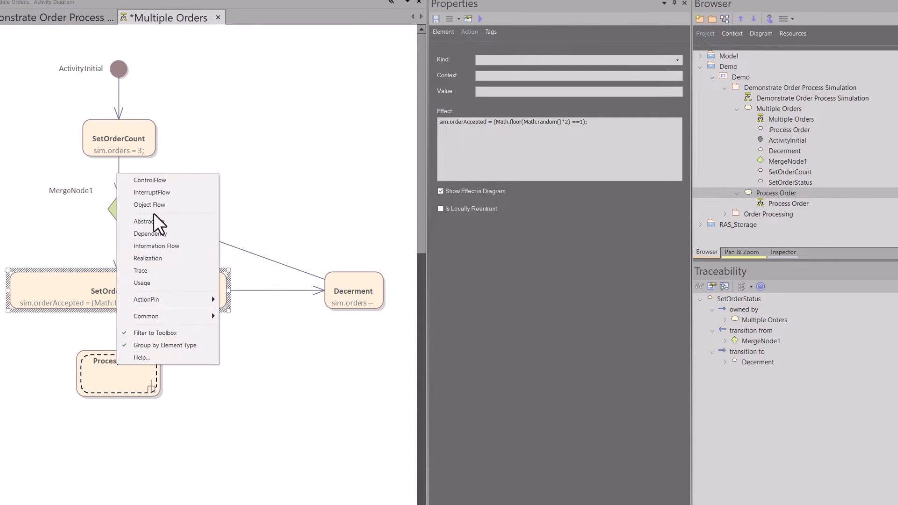
pyautogui.click(156, 182)
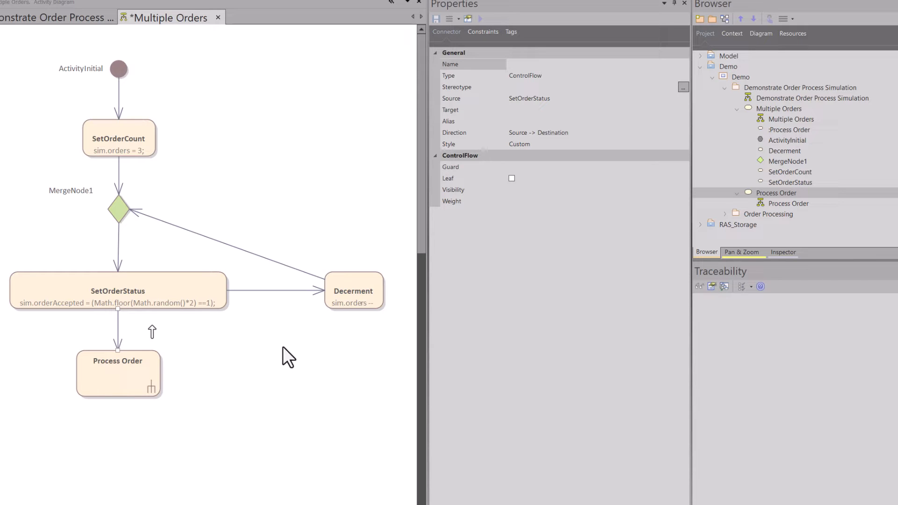
# Move Decerment down level with Process Order and reattach the source of its incoming ControlFlow from SetOrderStatus to Process Order
pyautogui.click(260, 290)
pyautogui.moveTo(337, 306); pyautogui.dragTo(331, 375)
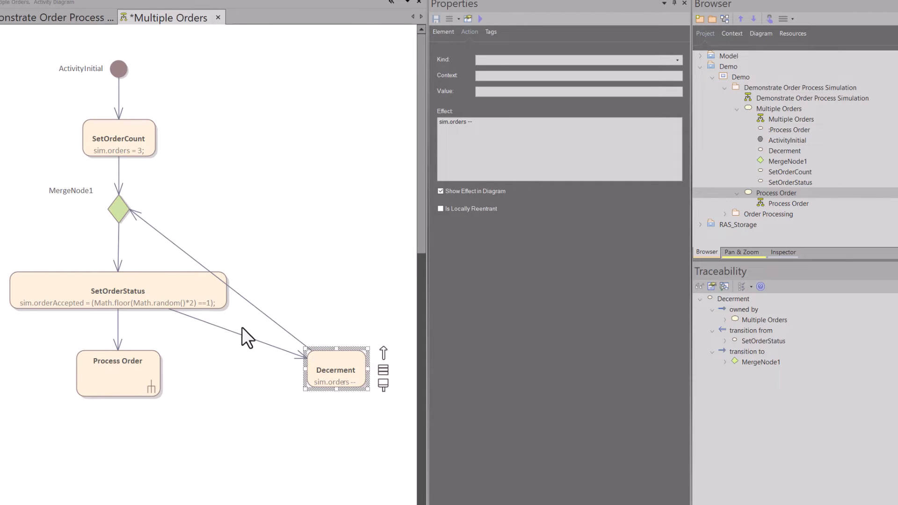
pyautogui.click(228, 331)
pyautogui.moveTo(169, 311); pyautogui.dragTo(143, 371)
pyautogui.click(143, 372)
pyautogui.click(251, 373)
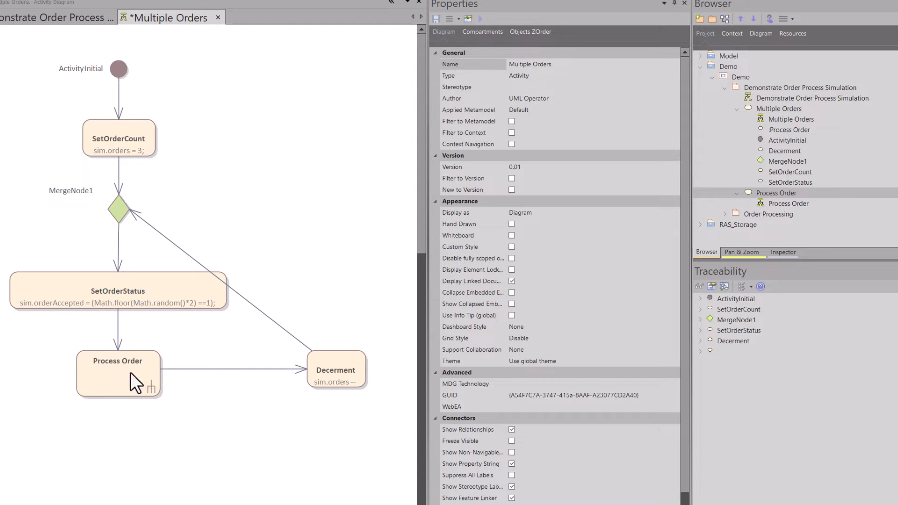
# Add a bend point to the ControlFlow from Decerment to MergeNode1 and route the line around SetOrderStatus
pyautogui.click(253, 306)
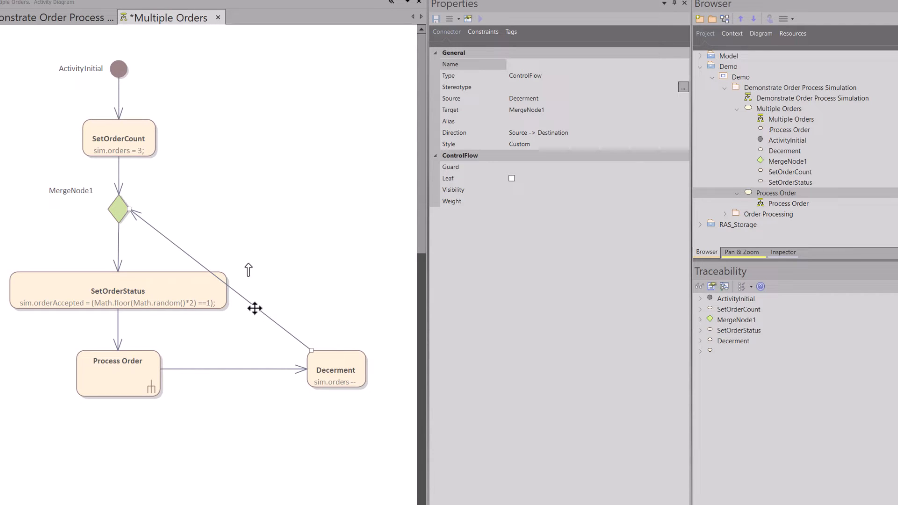
pyautogui.click(257, 307)
pyautogui.hotkey('ctrl', 'q')
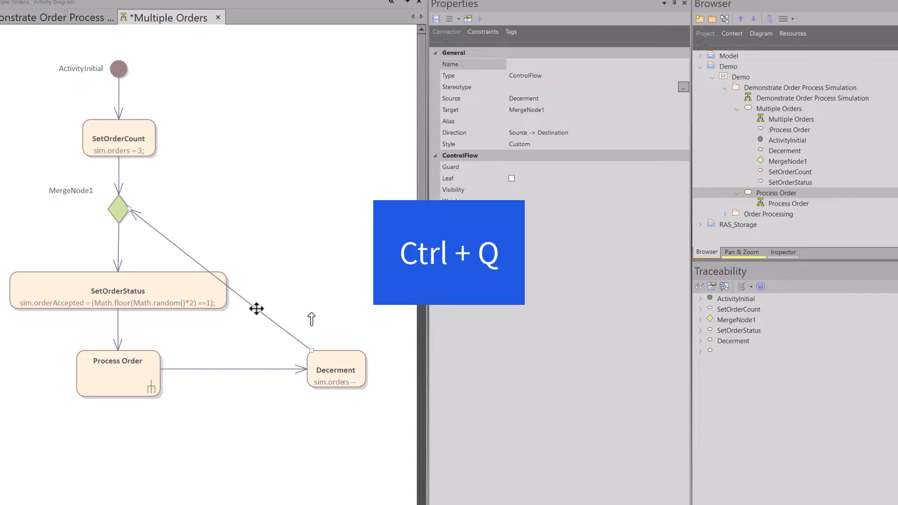
pyautogui.moveTo(257, 308); pyautogui.dragTo(350, 202)
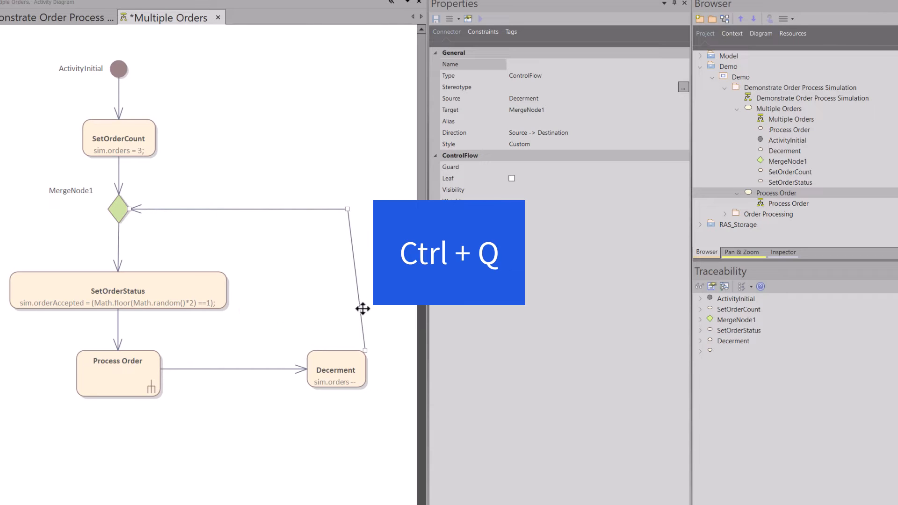
# Try to square off the bend in the ControlFlow from Decerment to MergeNode1 by hand, and remove the bend again
pyautogui.moveTo(364, 322); pyautogui.dragTo(339, 329)
pyautogui.moveTo(321, 210); pyautogui.dragTo(339, 209)
pyautogui.click(337, 259)
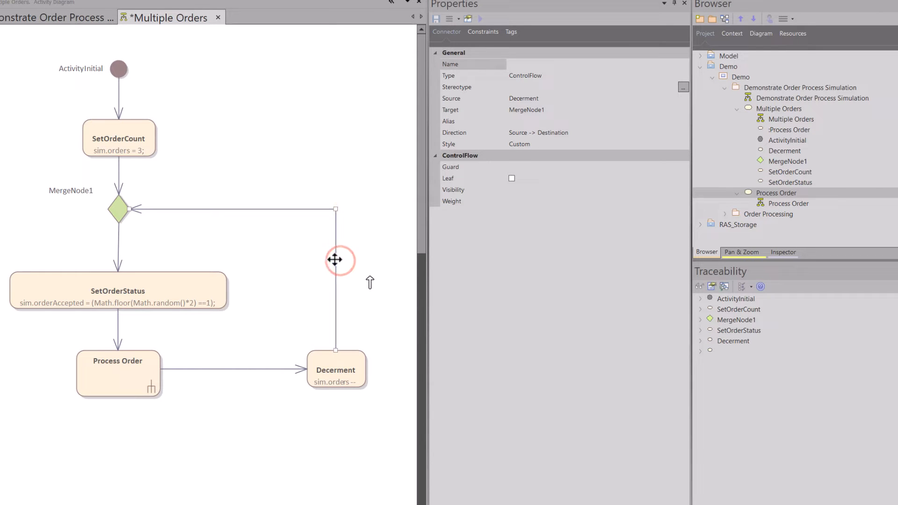
pyautogui.moveTo(374, 276); pyautogui.dragTo(249, 264)
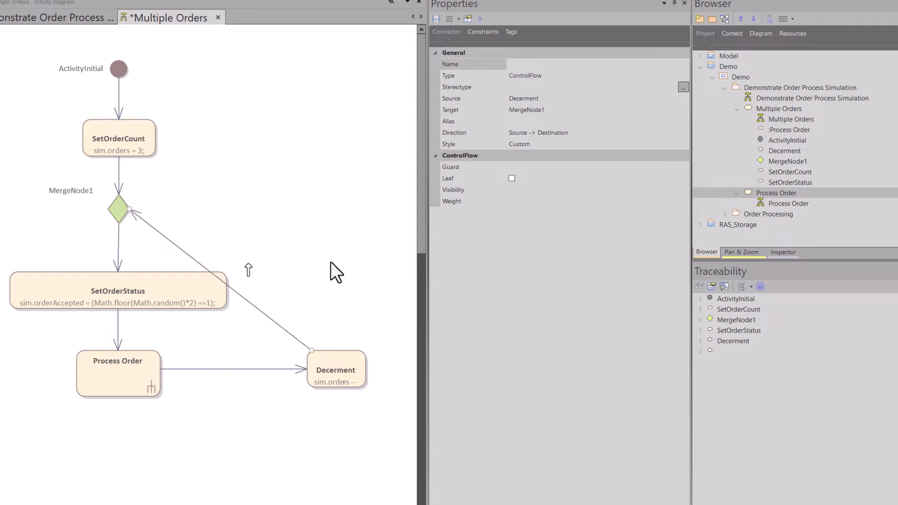
# Set the line style of the ControlFlow from Decerment to MergeNode1 to Orthogonal - Square and centre its vertical segment above Decerment
pyautogui.rightClick(260, 310)
pyautogui.moveTo(307, 358)
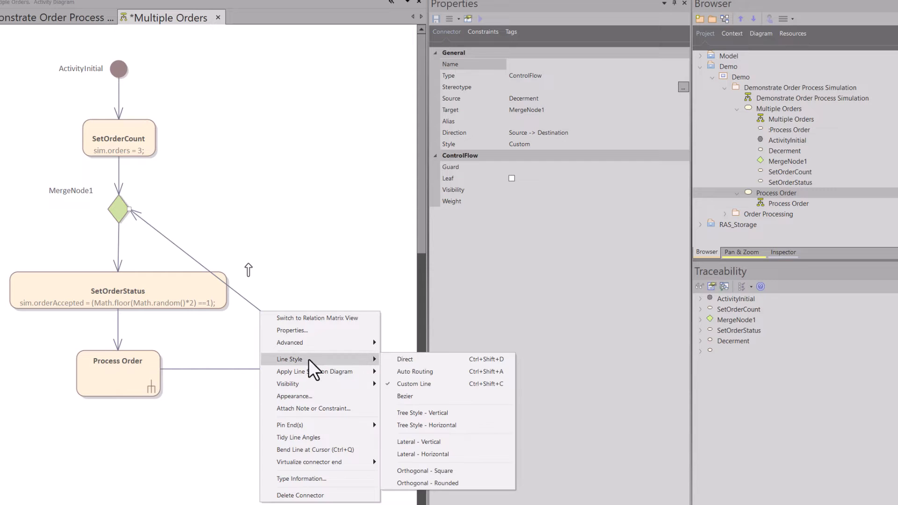
pyautogui.click(439, 471)
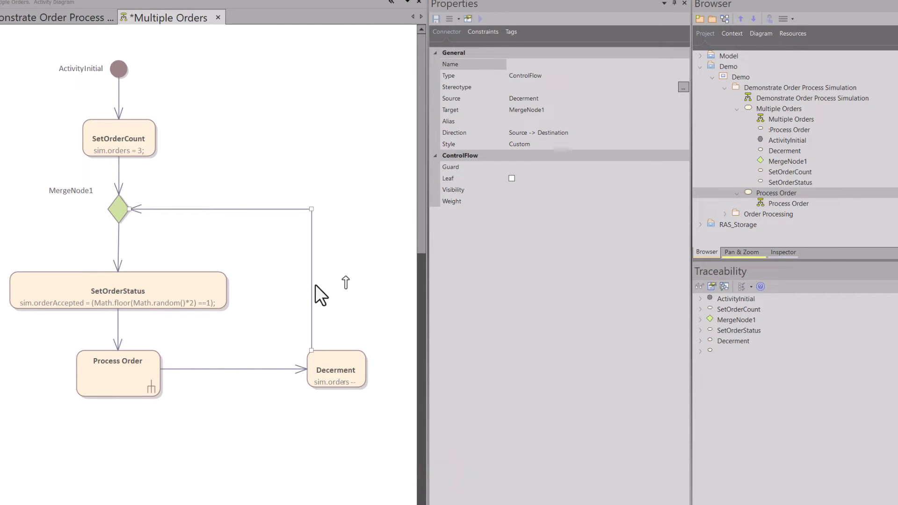
pyautogui.moveTo(312, 283); pyautogui.dragTo(336, 241)
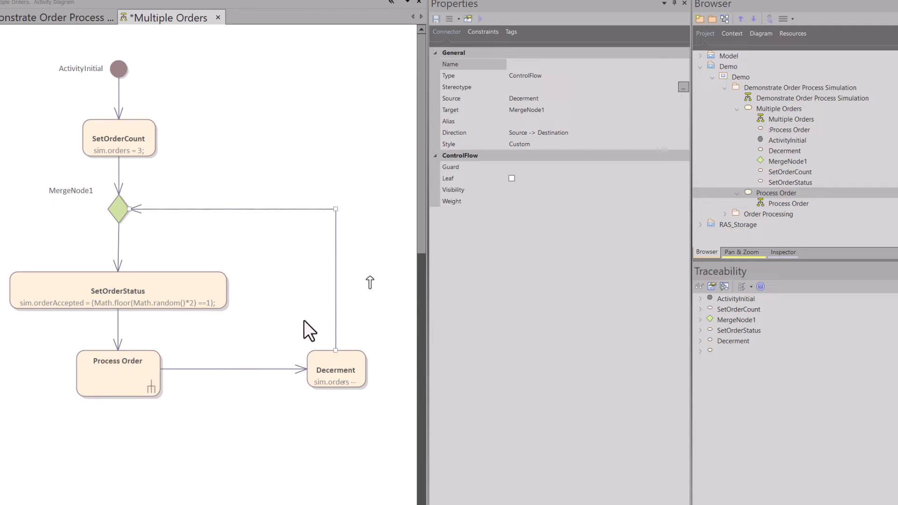
# Apply the line style of the ControlFlow from Decerment to MergeNode1 to all connectors of the same type on the diagram
pyautogui.rightClick(247, 209)
pyautogui.moveTo(284, 257)
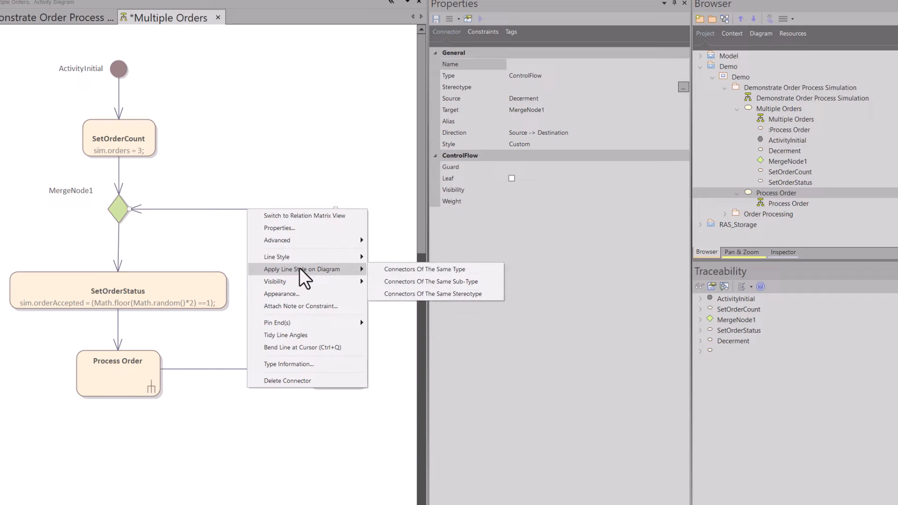
pyautogui.click(411, 268)
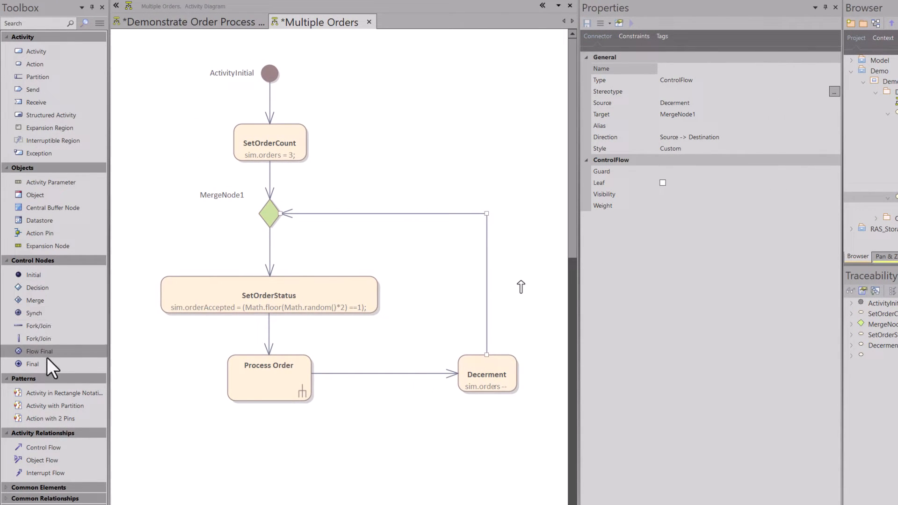
# Add a Final node below the Process Order action and connect Process Order to it with a ControlFlow
pyautogui.moveTo(57, 369); pyautogui.dragTo(259, 439)
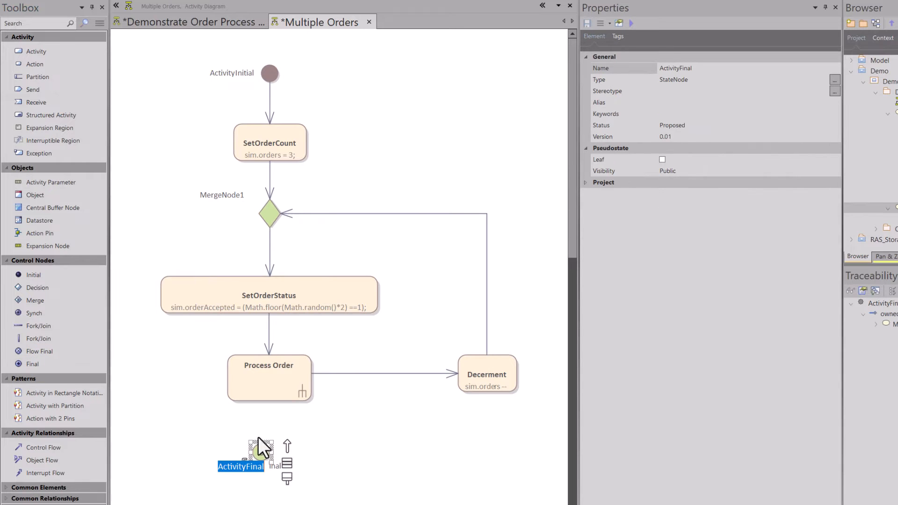
pyautogui.click(338, 406)
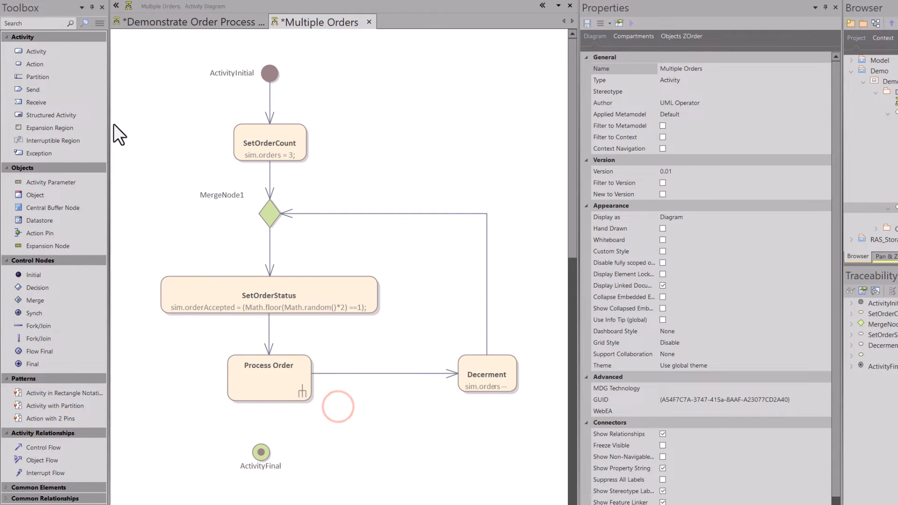
pyautogui.click(286, 301)
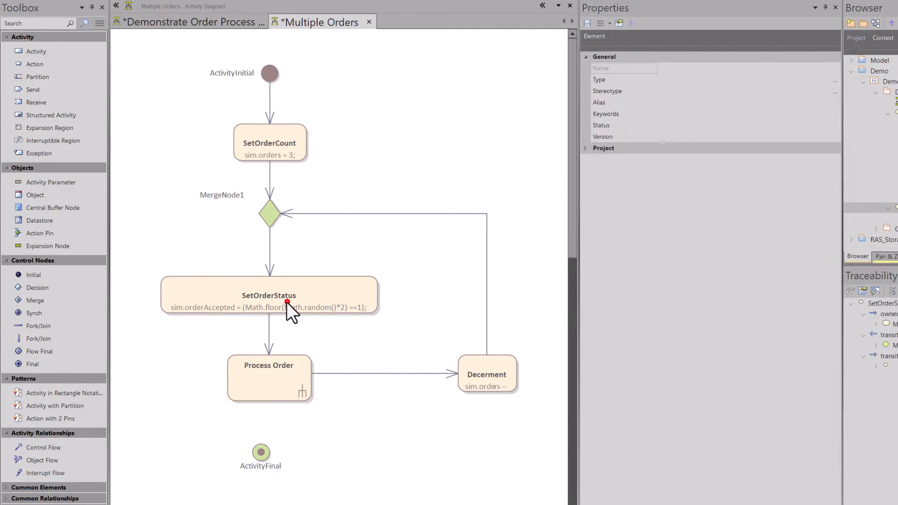
pyautogui.click(285, 360)
pyautogui.moveTo(328, 356); pyautogui.dragTo(261, 455)
pyautogui.click(292, 319)
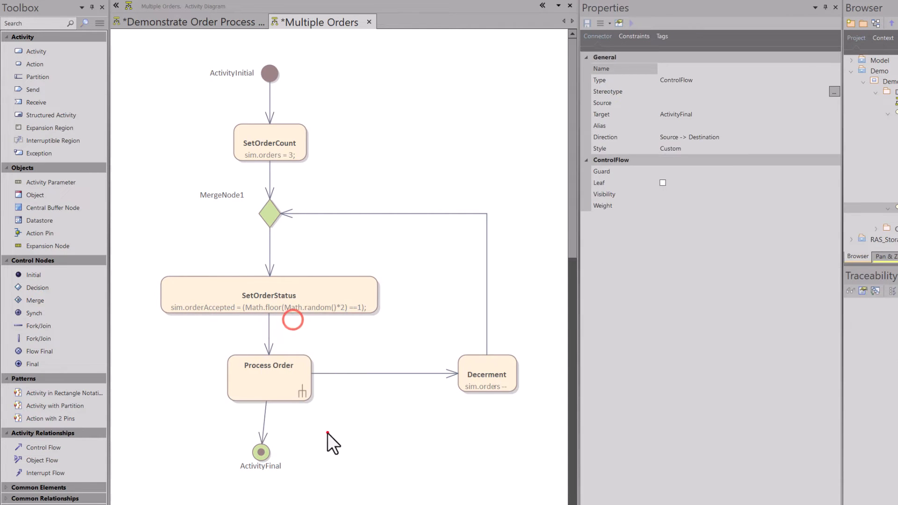
# Align ActivityFinal directly beneath Process Order so their connecting ControlFlow runs vertically, and save the Multiple Orders diagram
pyautogui.click(327, 433)
pyautogui.click(265, 452)
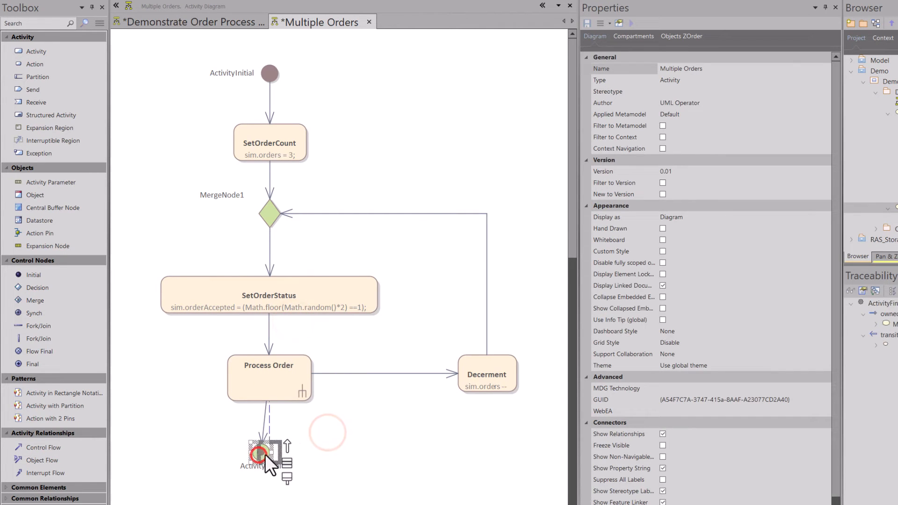
pyautogui.click(269, 424)
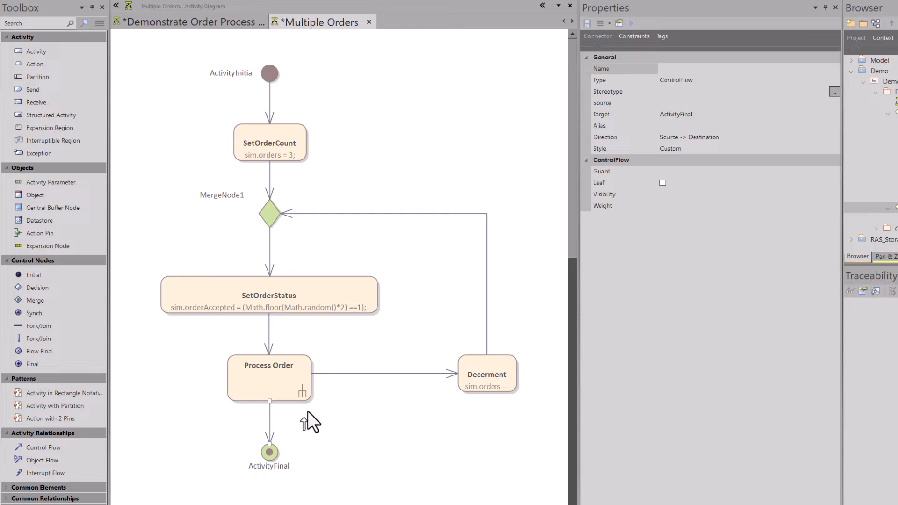
pyautogui.hotkey('ctrl', 's')
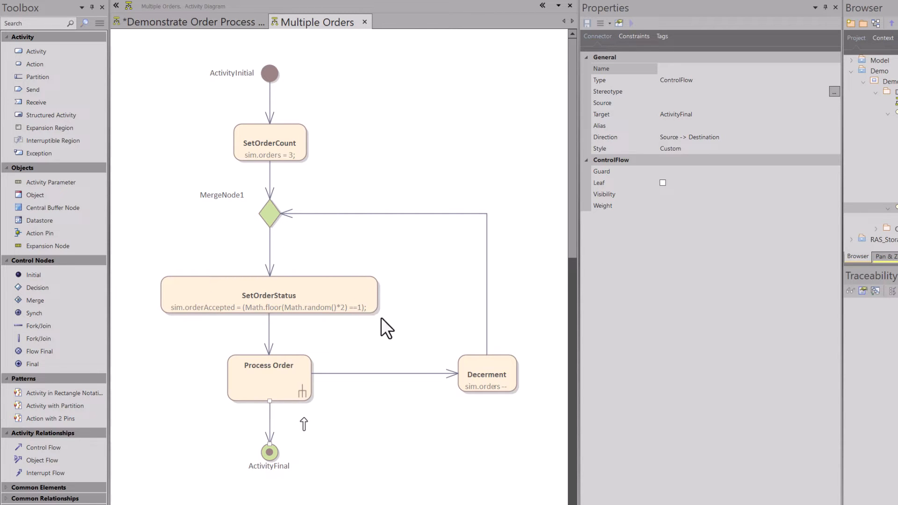
# Set the guard of the ControlFlow from Process Order to Decerment to sim.orders >= 0
pyautogui.click(371, 374)
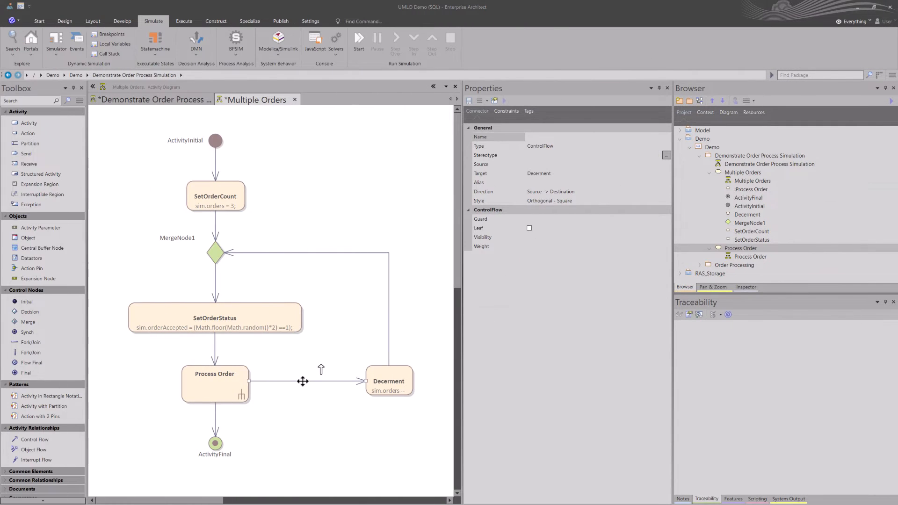
pyautogui.click(302, 381)
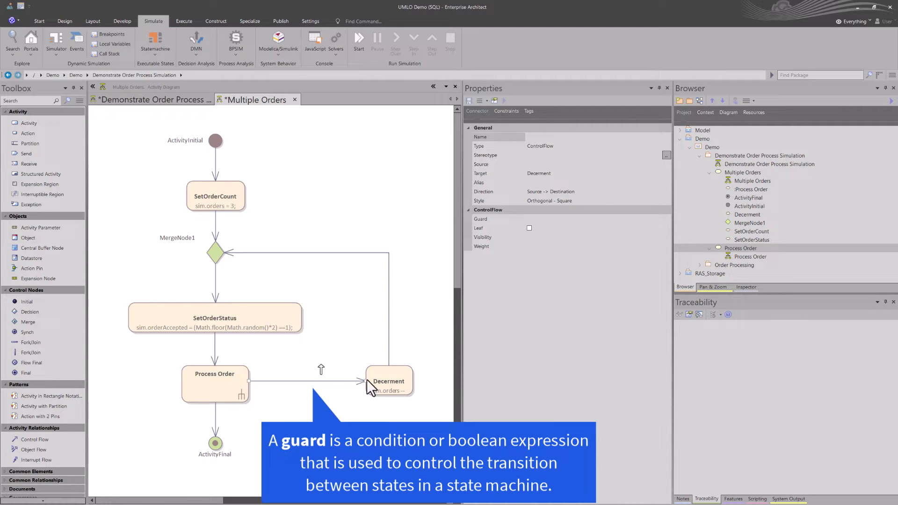
pyautogui.click(312, 380)
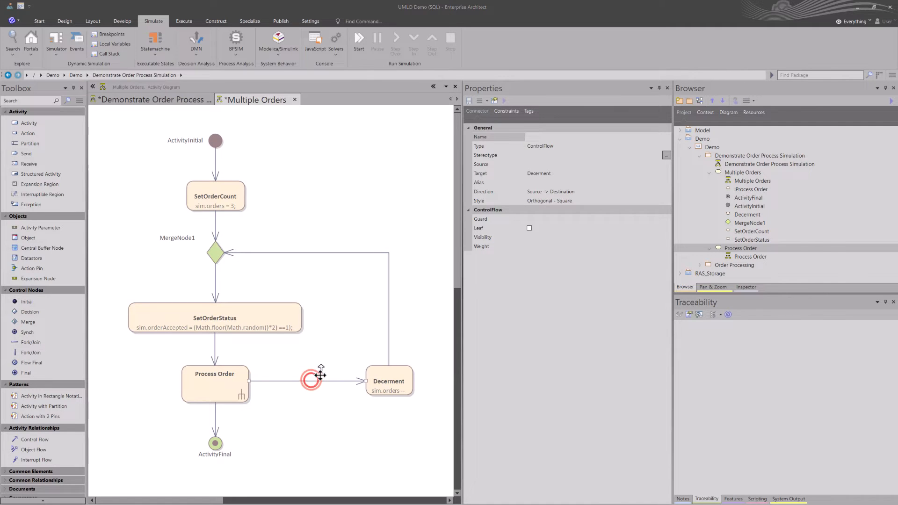
pyautogui.doubleClick(320, 375)
pyautogui.click(497, 124)
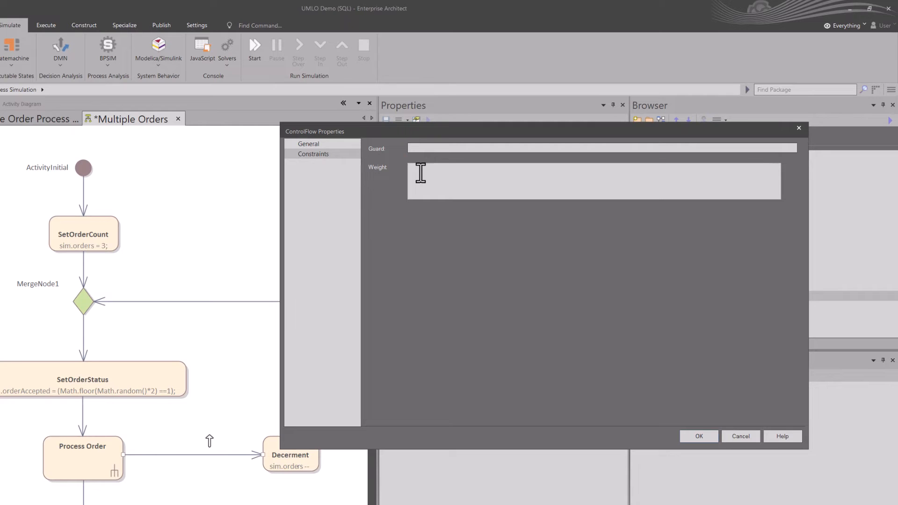
pyautogui.write('sim.orders')
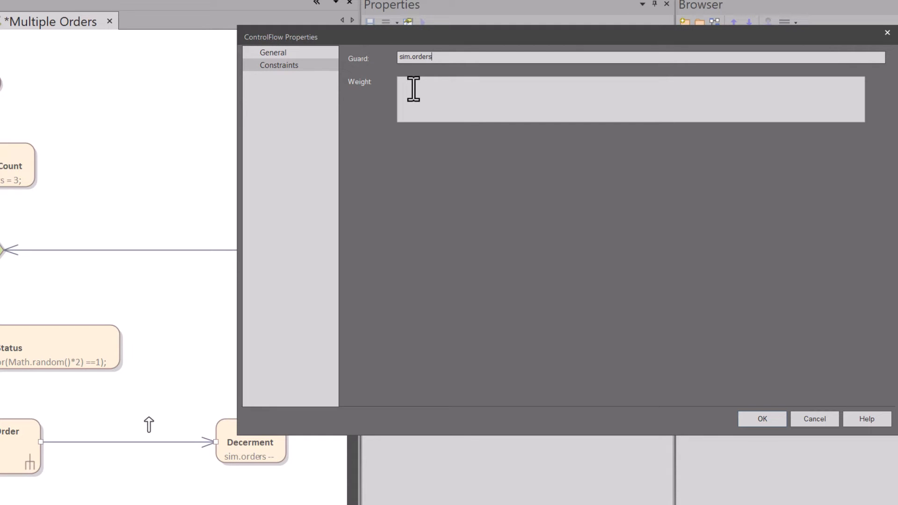
pyautogui.write('>= 0')
pyautogui.press('Return')
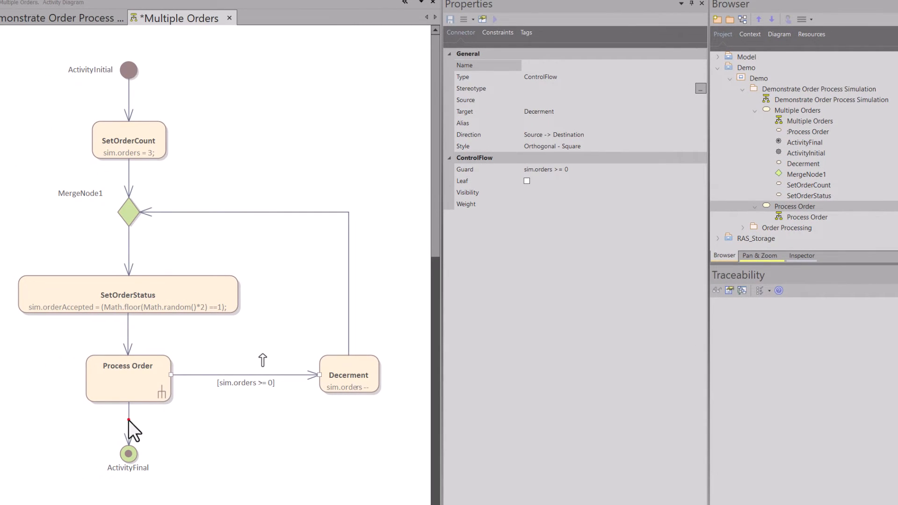
# Set the guard of the ControlFlow from Process Order to ActivityFinal to sim.orders < 0
pyautogui.click(129, 421)
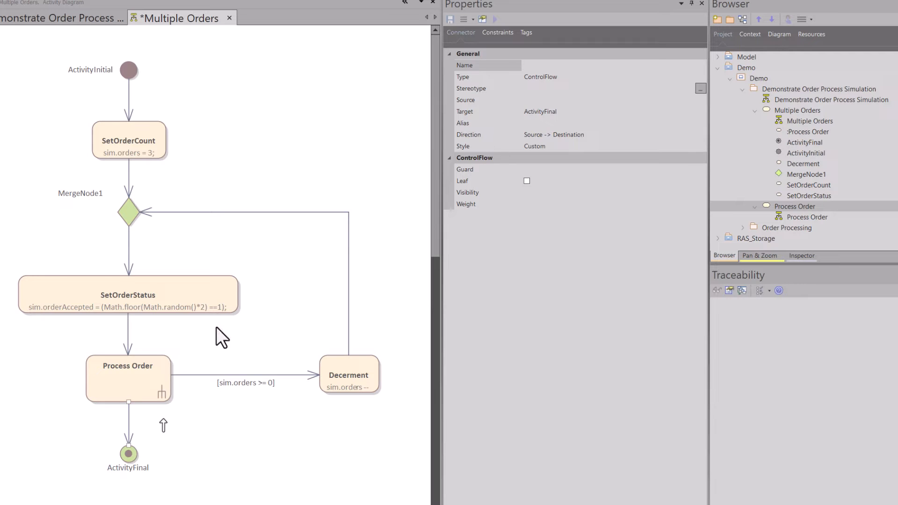
pyautogui.click(146, 365)
pyautogui.click(196, 445)
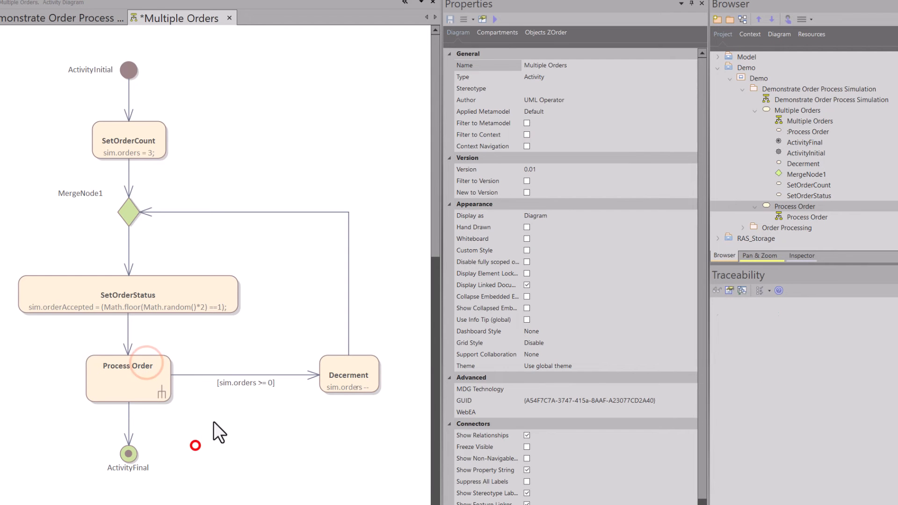
pyautogui.click(128, 423)
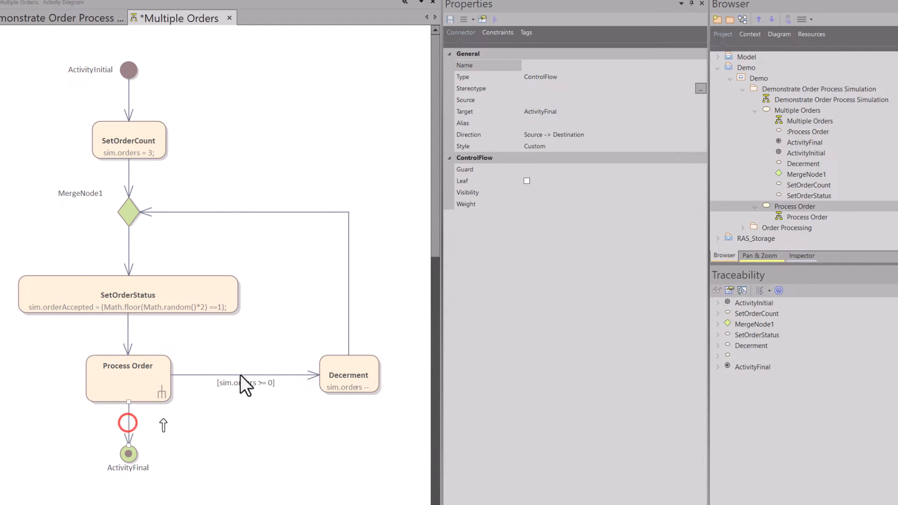
pyautogui.click(474, 157)
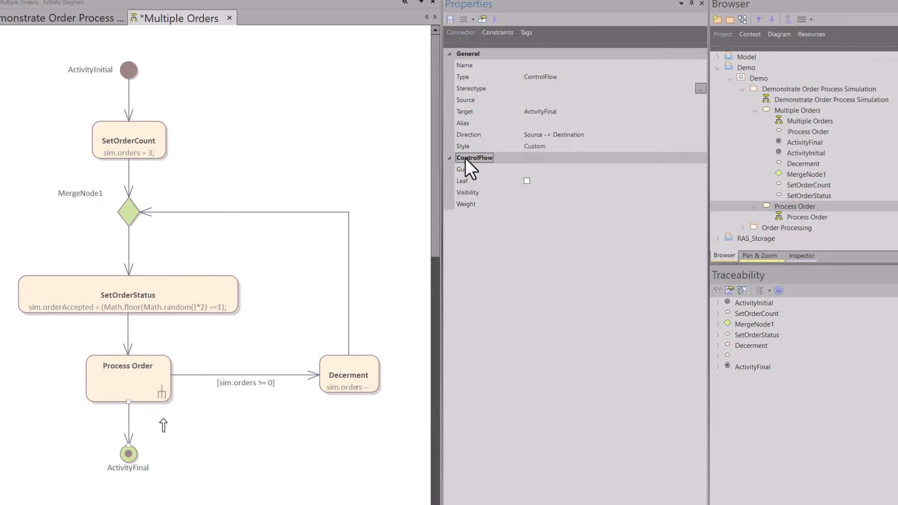
pyautogui.click(521, 168)
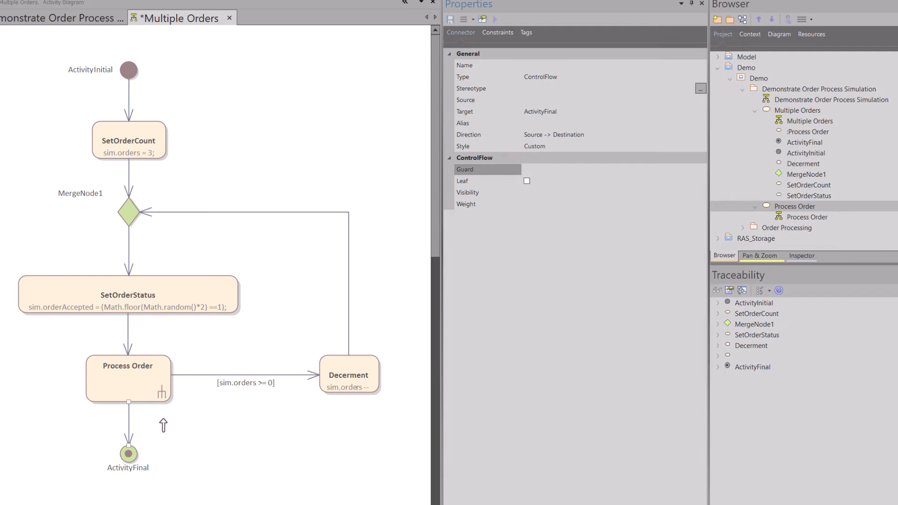
pyautogui.write('sim.')
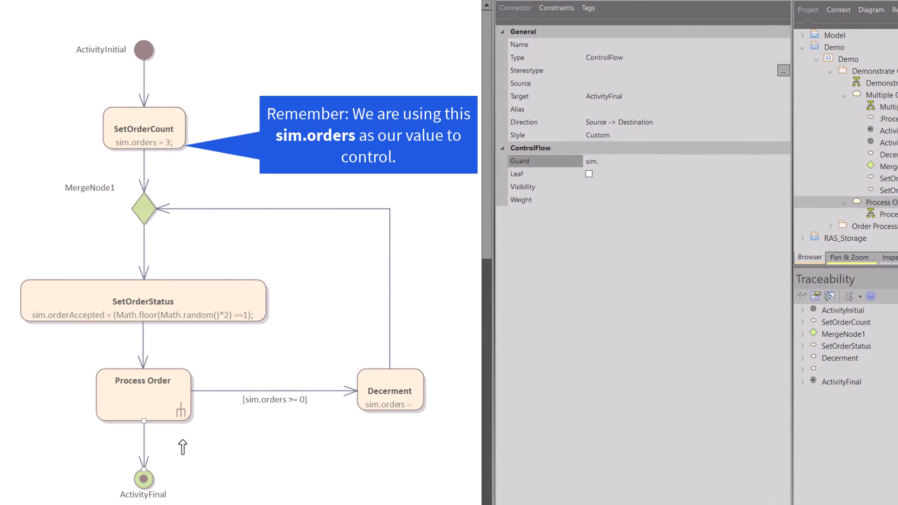
pyautogui.write('orders < 0')
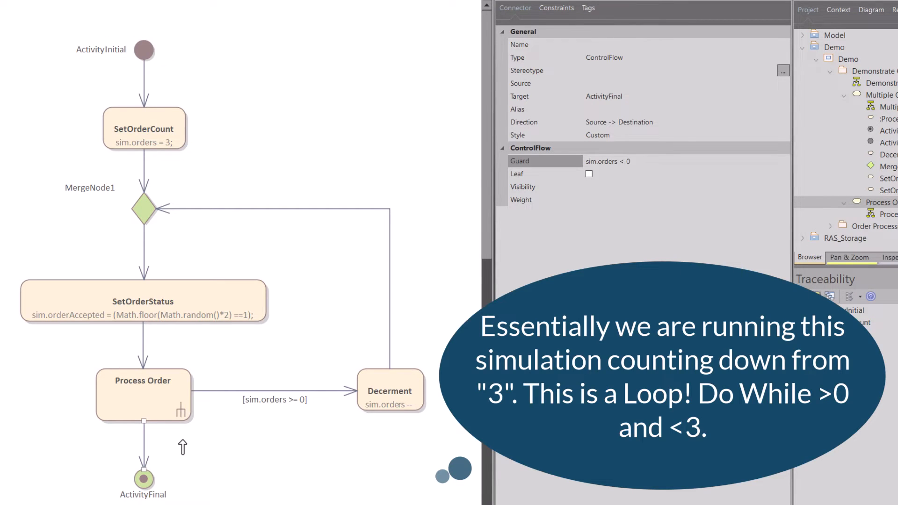
pyautogui.press('Return')
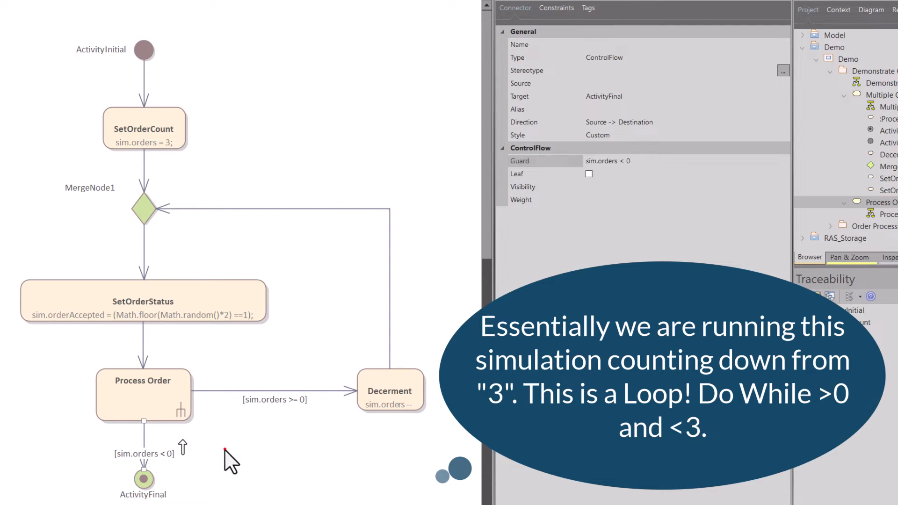
# Move the sim.orders < 0 guard label slightly upward along its ControlFlow, clear of the arrowhead
pyautogui.click(225, 450)
pyautogui.moveTo(158, 446); pyautogui.dragTo(158, 436)
pyautogui.click(251, 460)
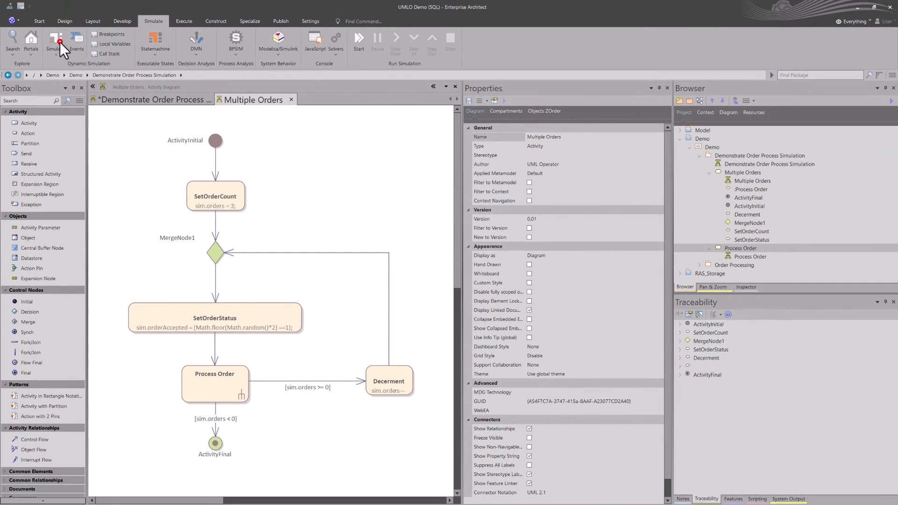
# Open the Simulator and run the simulation of the Multiple Orders diagram
pyautogui.click(56, 41)
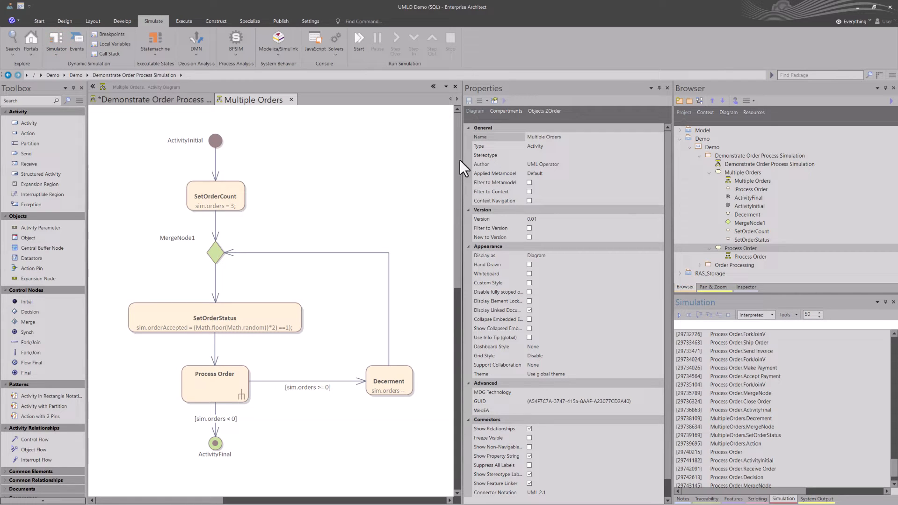
pyautogui.click(678, 315)
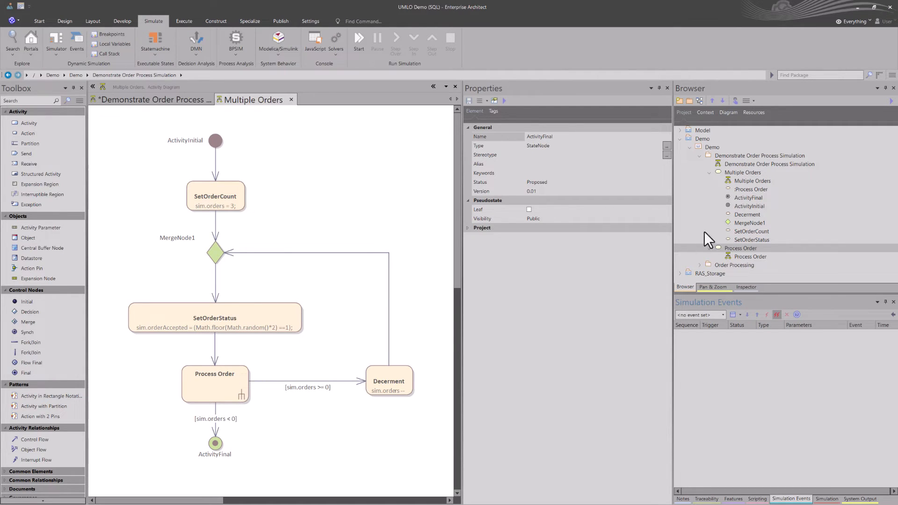
# Collapse Multiple Orders in the Browser and open the Process Order activity's diagram from its invocation action
pyautogui.click(710, 173)
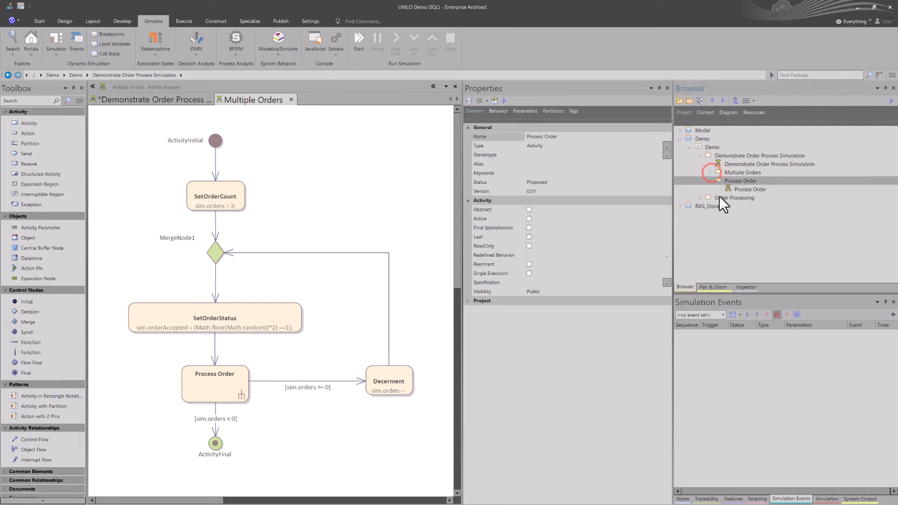
pyautogui.click(729, 187)
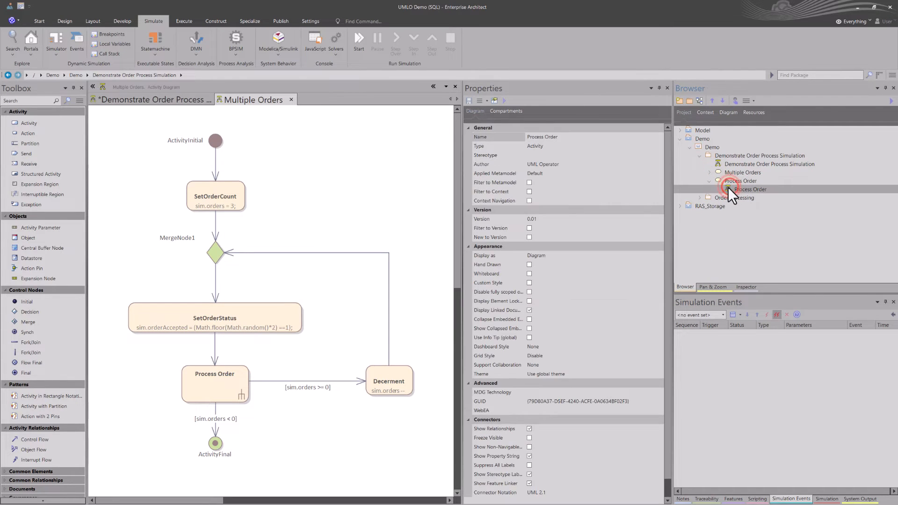
pyautogui.doubleClick(227, 385)
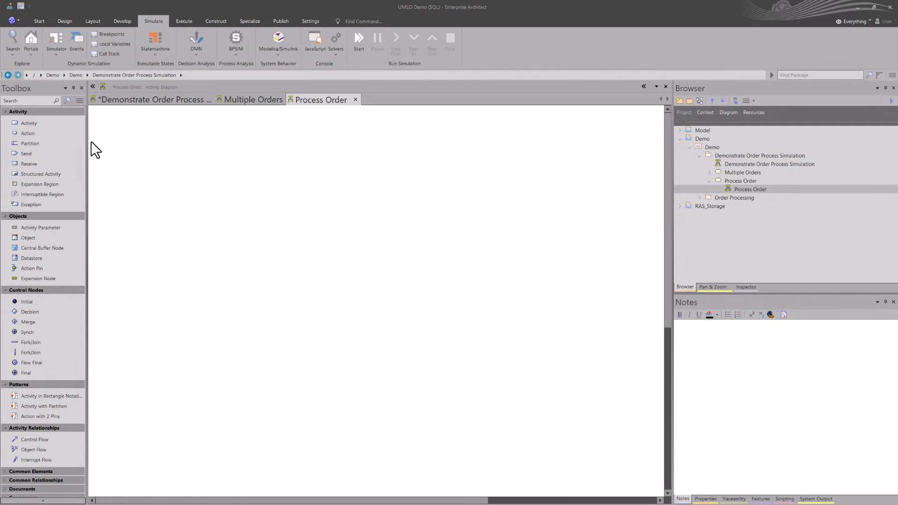
# Add an Initial node near the upper-left corner of the Process Order diagram and move its label above the node
pyautogui.click(37, 302)
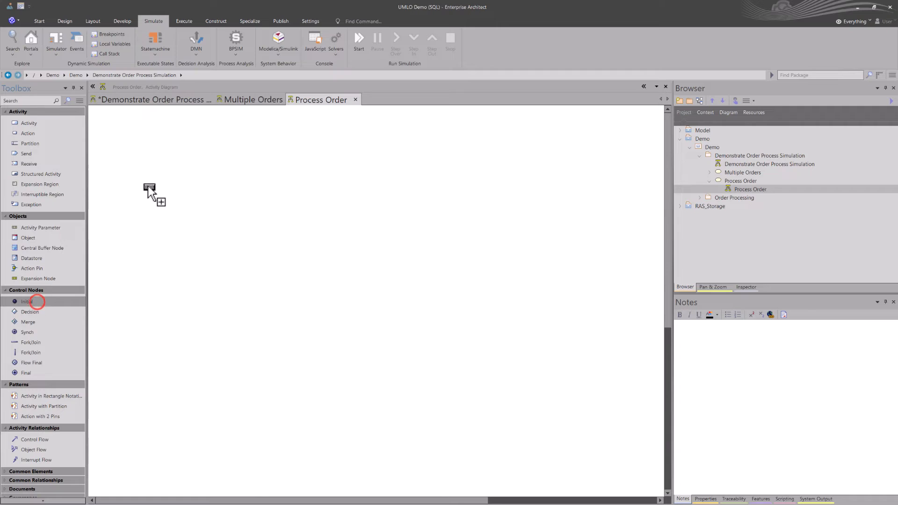
pyautogui.click(119, 133)
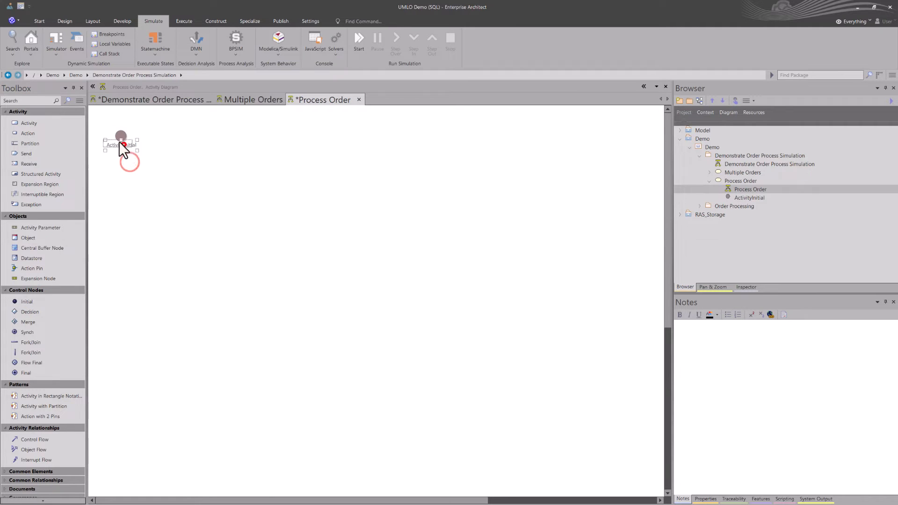
pyautogui.moveTo(119, 141); pyautogui.dragTo(120, 126)
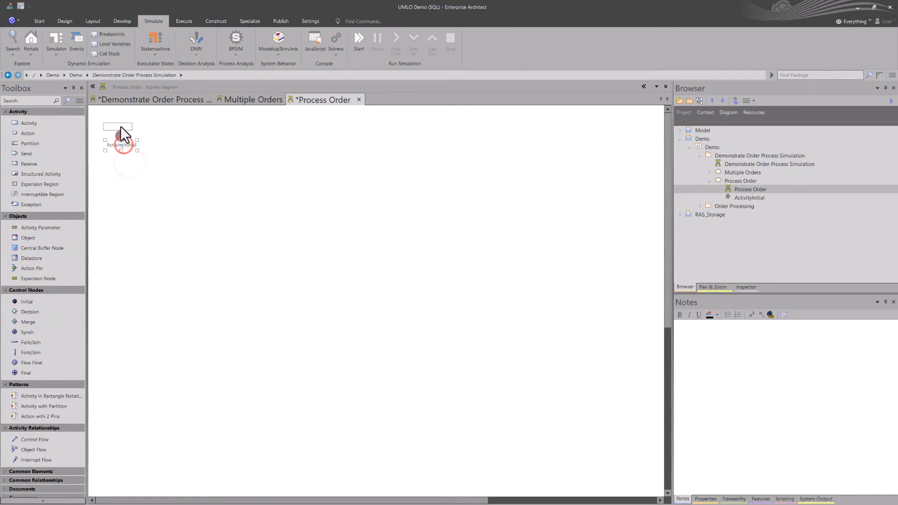
# Add an atomic action named Receive Order and place it directly below the Initial node
pyautogui.click(43, 132)
pyautogui.click(123, 165)
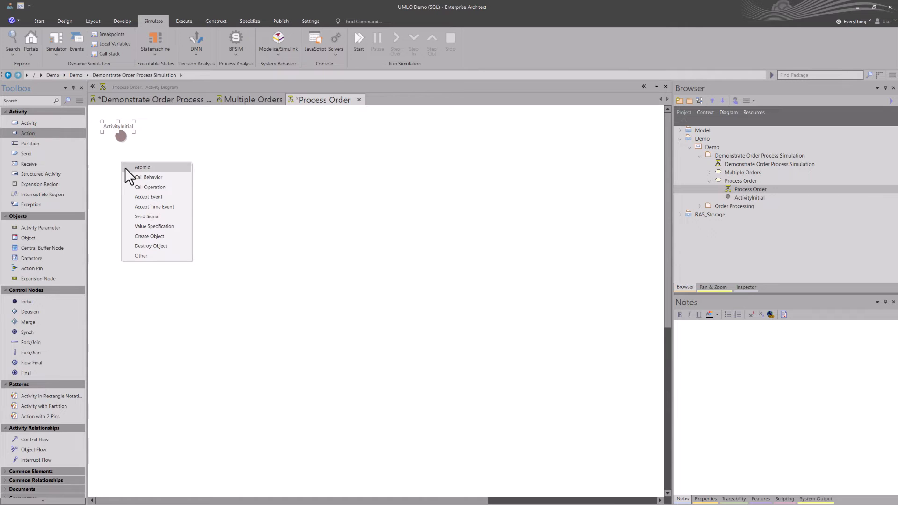
pyautogui.click(137, 167)
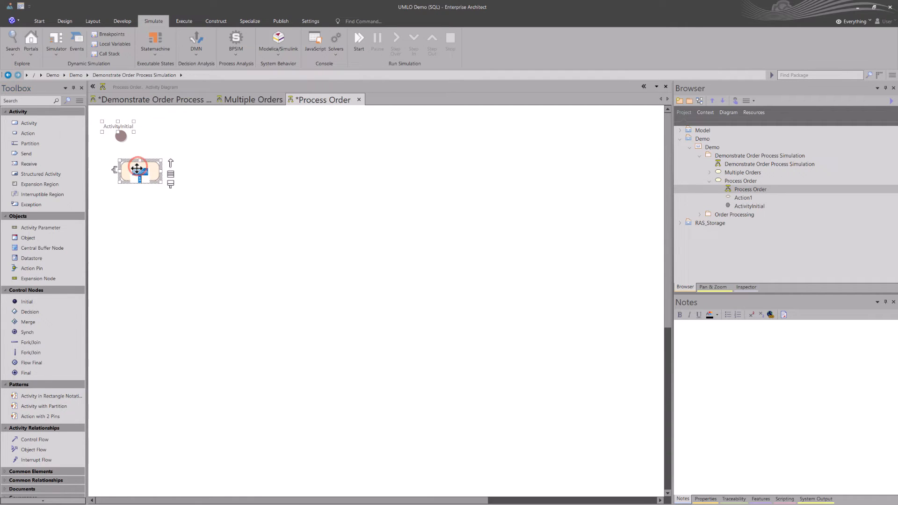
pyautogui.write('Receive Order')
pyautogui.press('Return')
pyautogui.click(138, 204)
pyautogui.moveTo(138, 176); pyautogui.dragTo(124, 182)
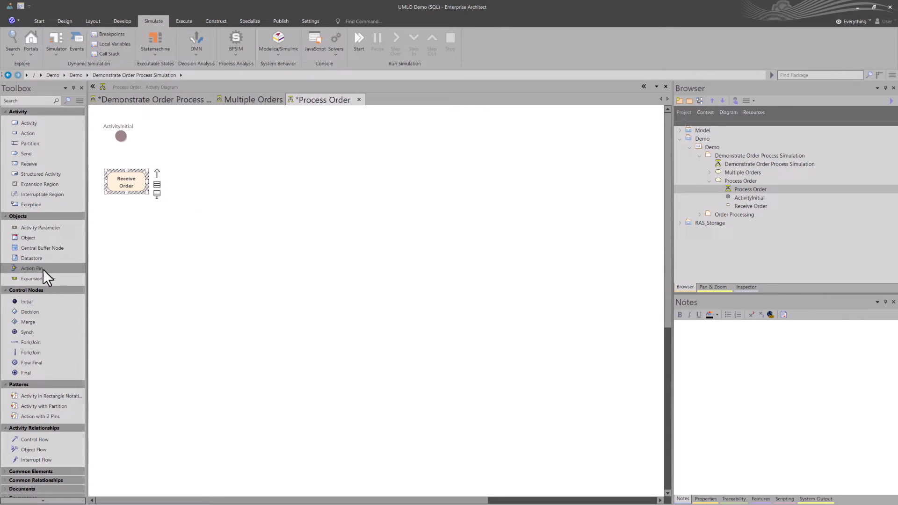
# Add a Decision node to the right of Receive Order, level with it, keeping a small gap between them
pyautogui.click(40, 312)
pyautogui.click(190, 178)
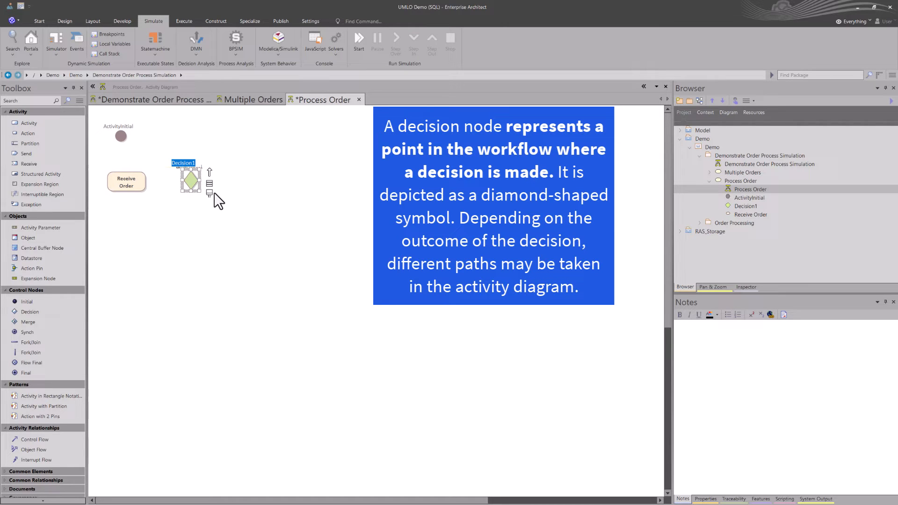
pyautogui.click(226, 192)
pyautogui.click(197, 179)
pyautogui.moveTo(193, 179); pyautogui.dragTo(189, 179)
pyautogui.hotkey('ctrl', 'z')
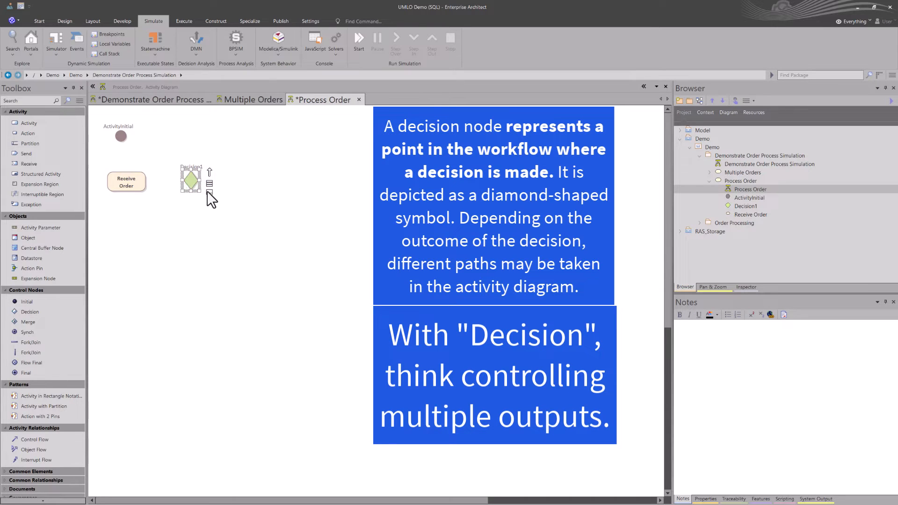
pyautogui.click(206, 191)
pyautogui.click(190, 177)
pyautogui.moveTo(189, 177); pyautogui.dragTo(181, 177)
pyautogui.click(195, 202)
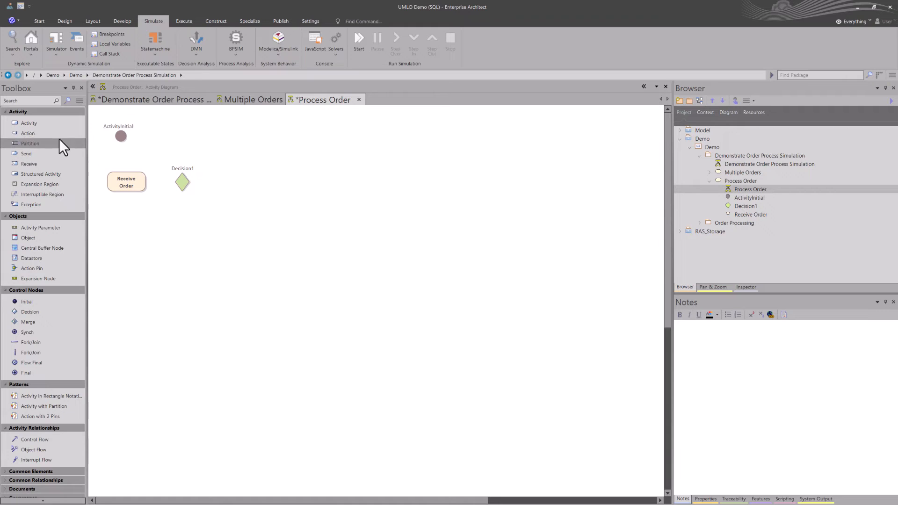
# Add an atomic action named Fill Order to the right of the Decision node
pyautogui.moveTo(50, 136); pyautogui.dragTo(230, 167)
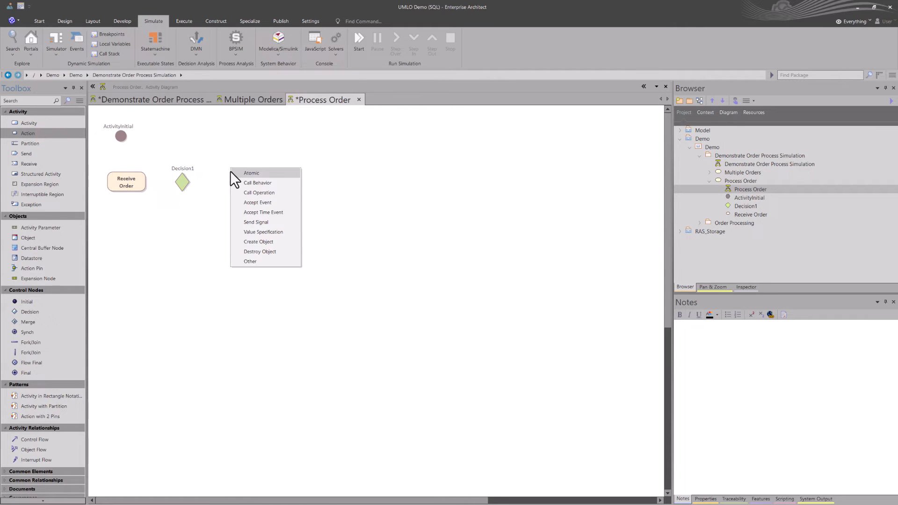
pyautogui.click(248, 174)
pyautogui.write('Deliver Order')
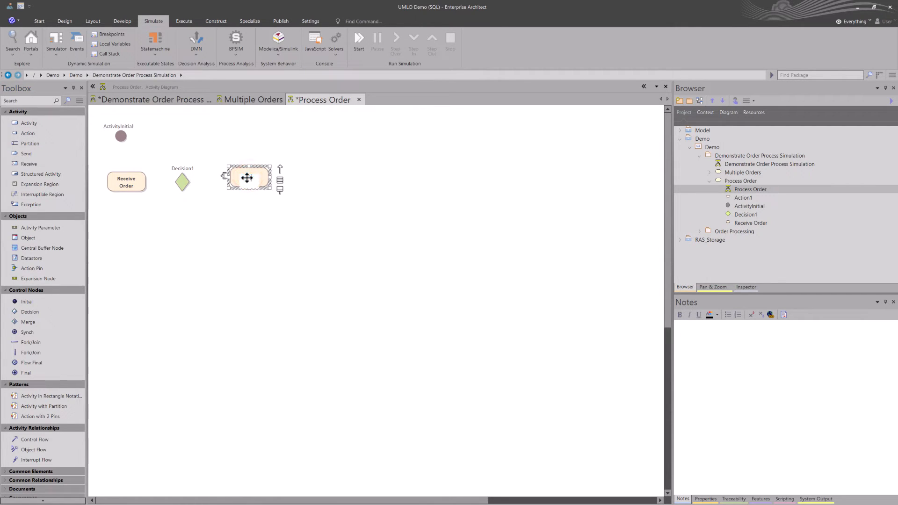
pyautogui.press('Return')
pyautogui.moveTo(41, 131); pyautogui.dragTo(347, 164)
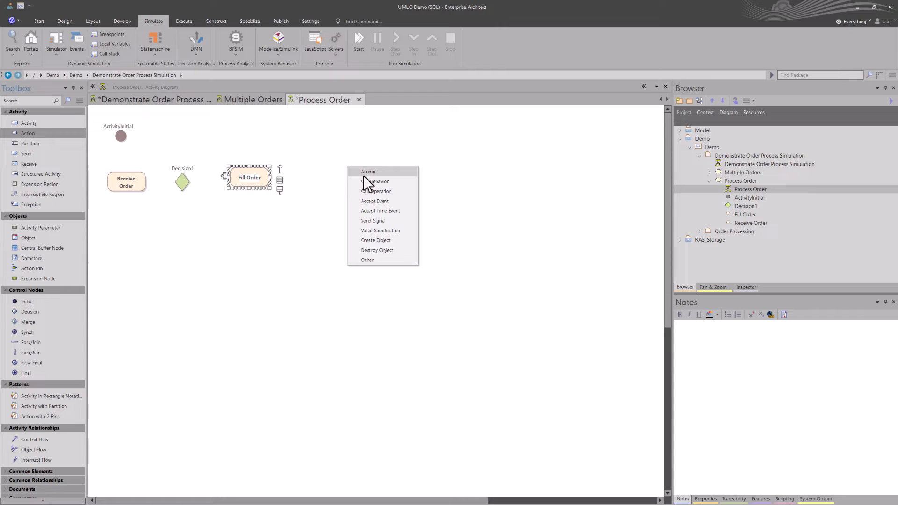
pyautogui.click(310, 174)
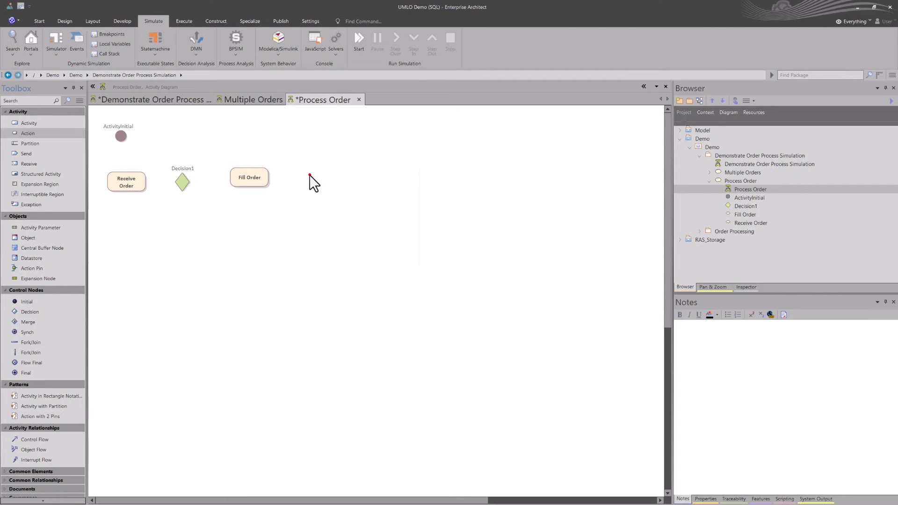
pyautogui.click(736, 181)
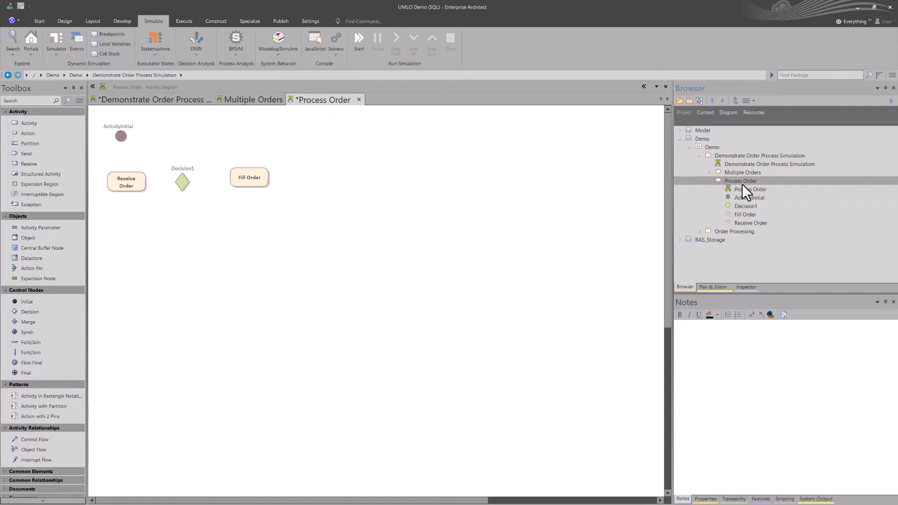
# Add an activity named Ship Order to the right of Fill Order and level Fill Order with Receive Order
pyautogui.click(41, 124)
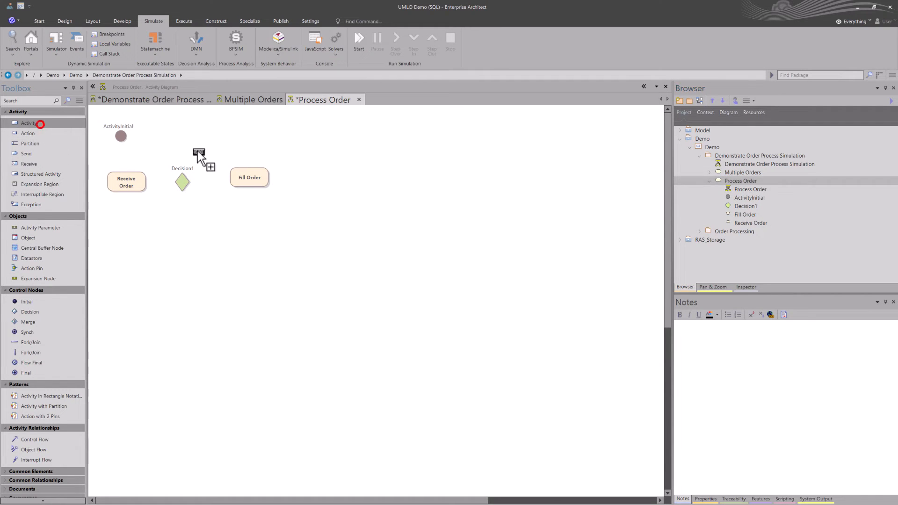
pyautogui.click(329, 169)
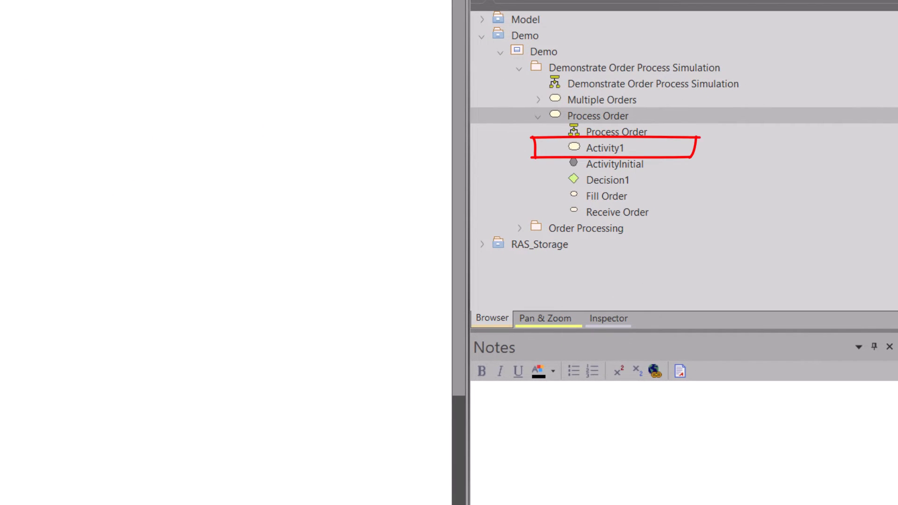
pyautogui.write('Ship Order')
pyautogui.press('Return')
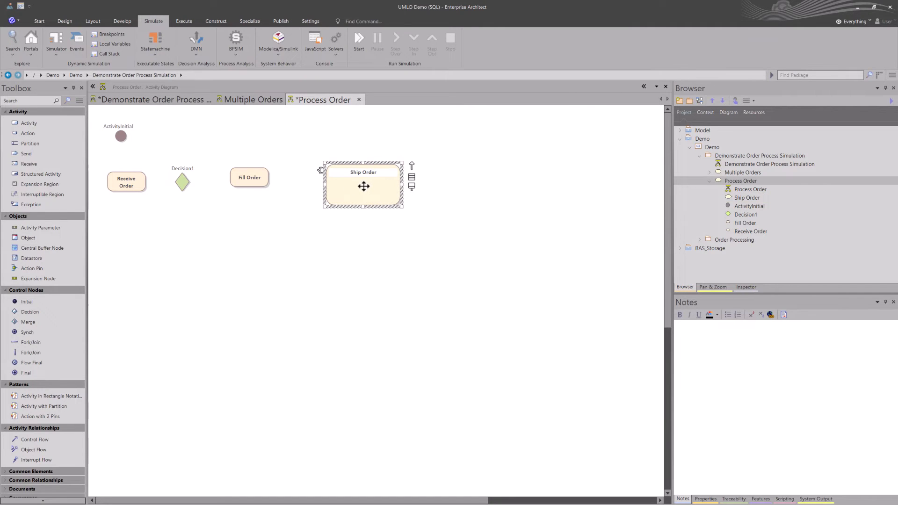
pyautogui.click(256, 179)
pyautogui.moveTo(255, 176); pyautogui.dragTo(256, 180)
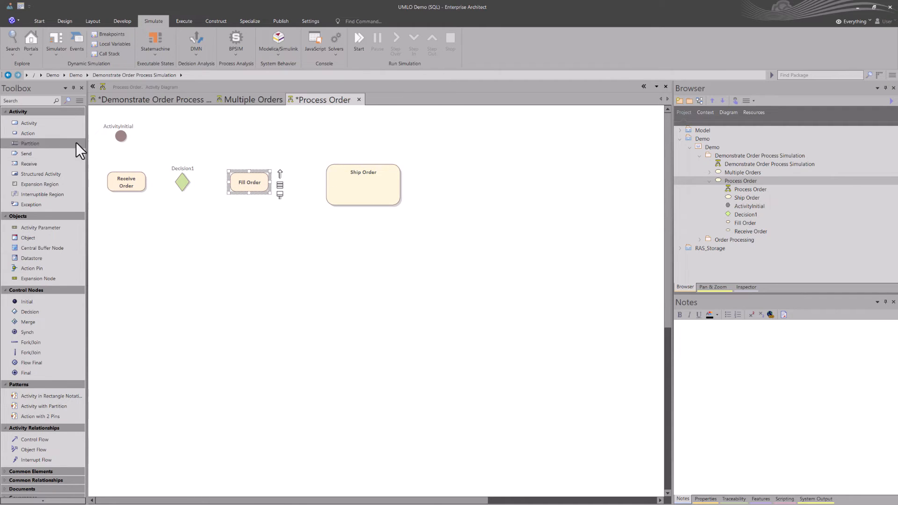
# Add an atomic action named Send Invoice in a new row below the Decision node
pyautogui.moveTo(52, 132); pyautogui.dragTo(161, 228)
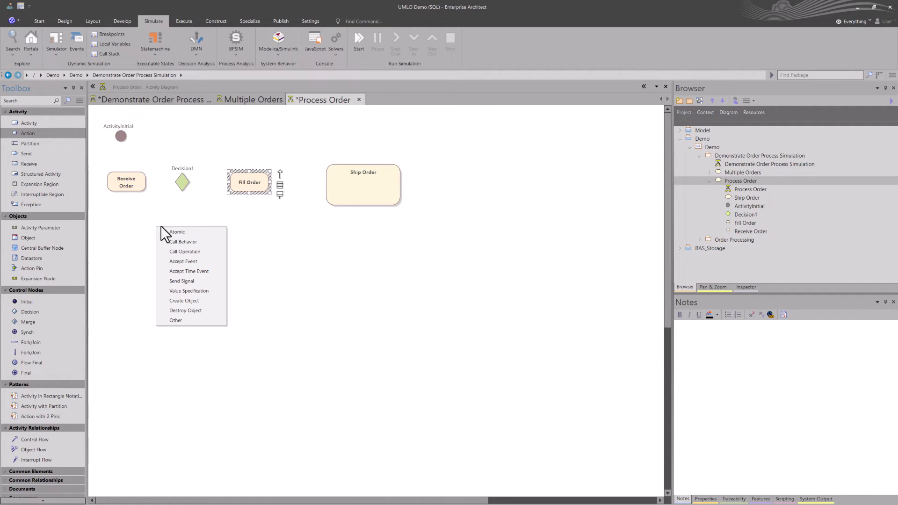
pyautogui.click(169, 232)
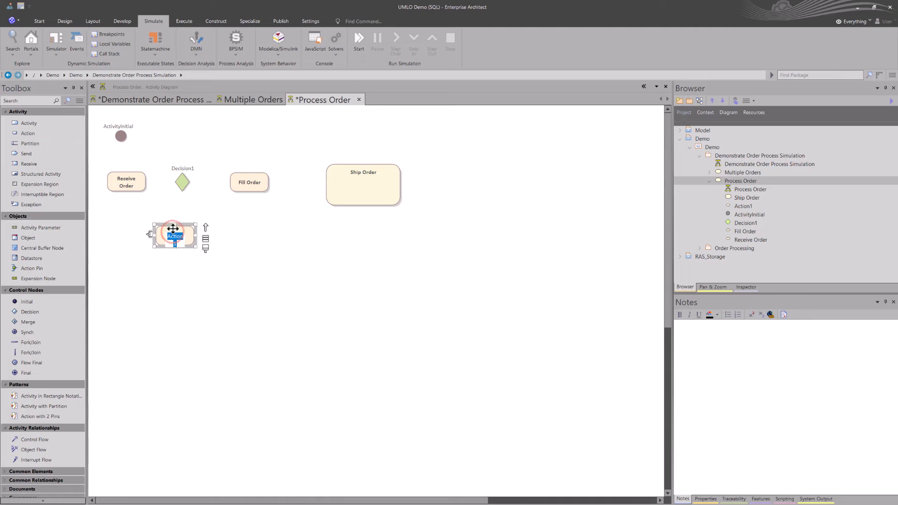
pyautogui.write('Send Invoice')
pyautogui.press('Return')
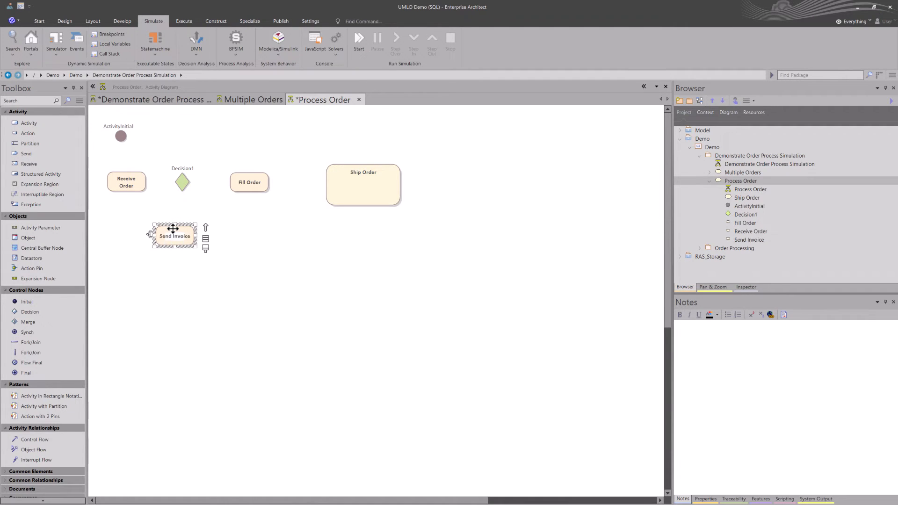
# Add an atomic action named Make Payment to the right of Send Invoice
pyautogui.click(56, 131)
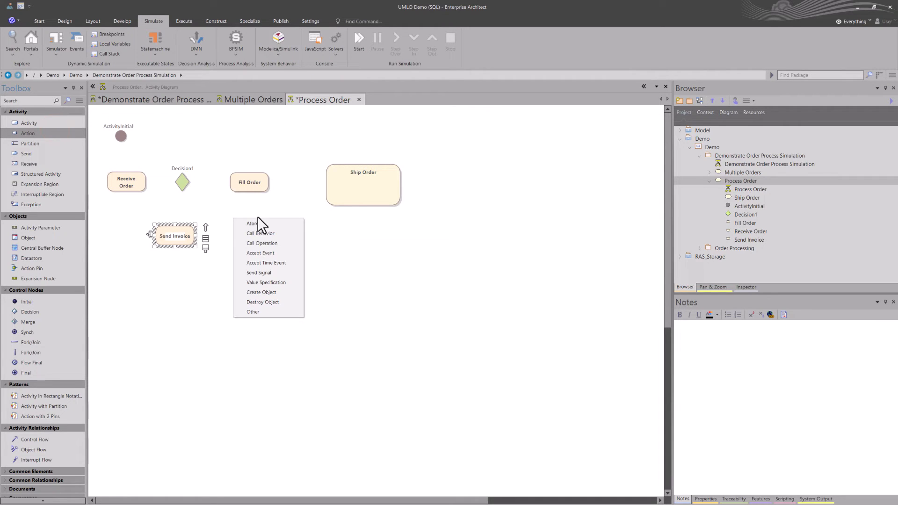
pyautogui.click(238, 218)
pyautogui.click(255, 223)
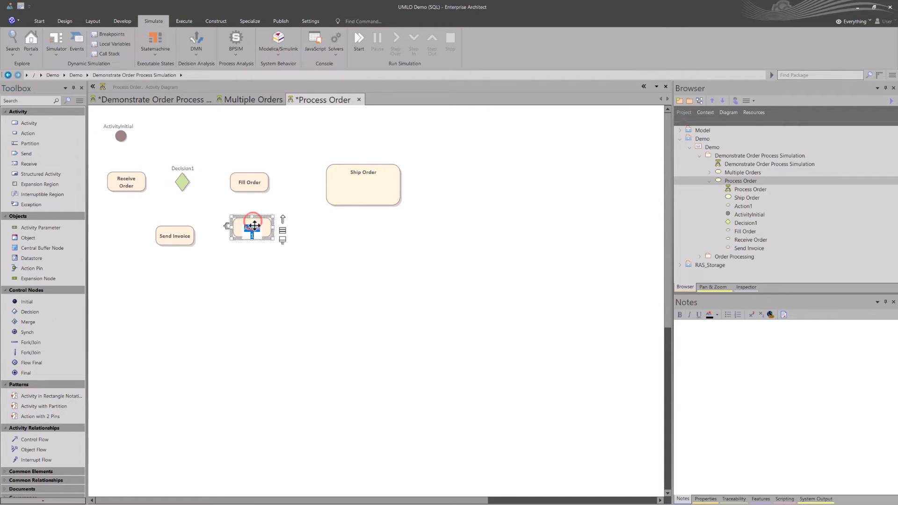
pyautogui.write('Make Payment')
pyautogui.press('Return')
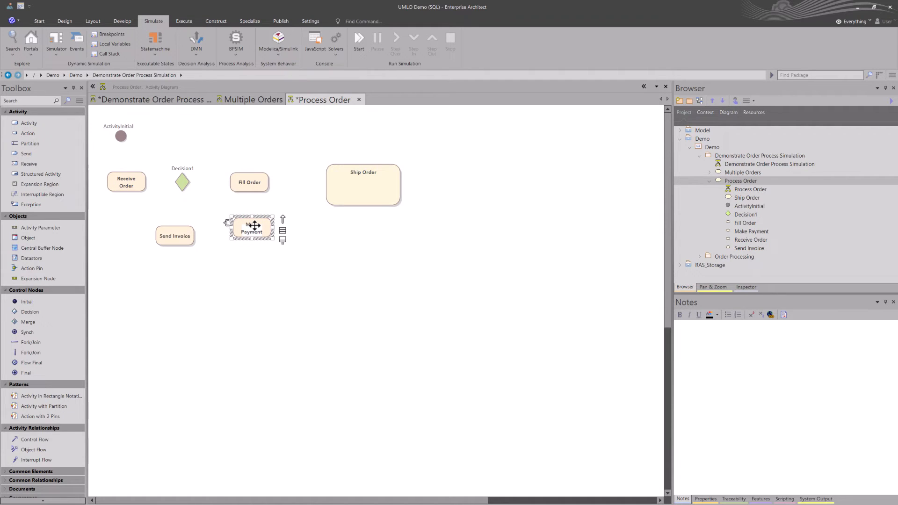
# Add another atomic action named Accept Payment to the right of Make Payment and adjust the spacing of both actions
pyautogui.keyDown('ctrl'); pyautogui.click(311, 229); pyautogui.keyUp('ctrl')
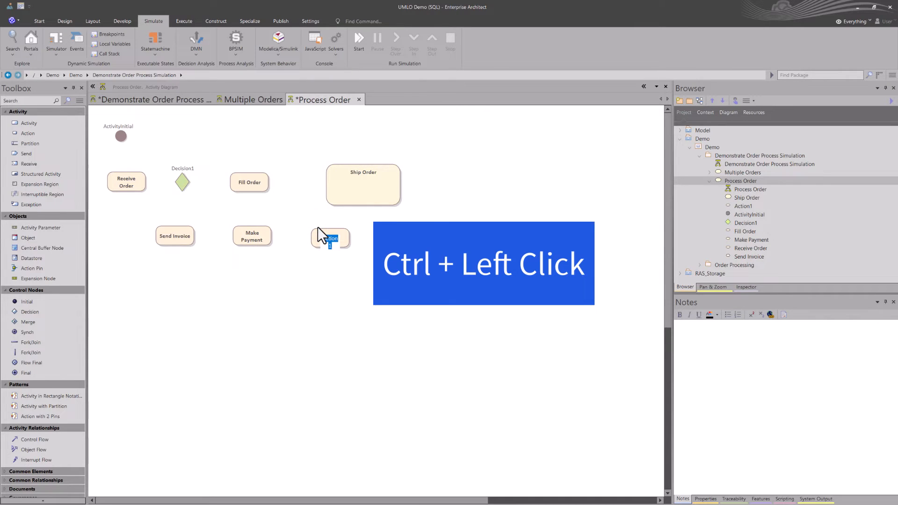
pyautogui.write('Accept Pay')
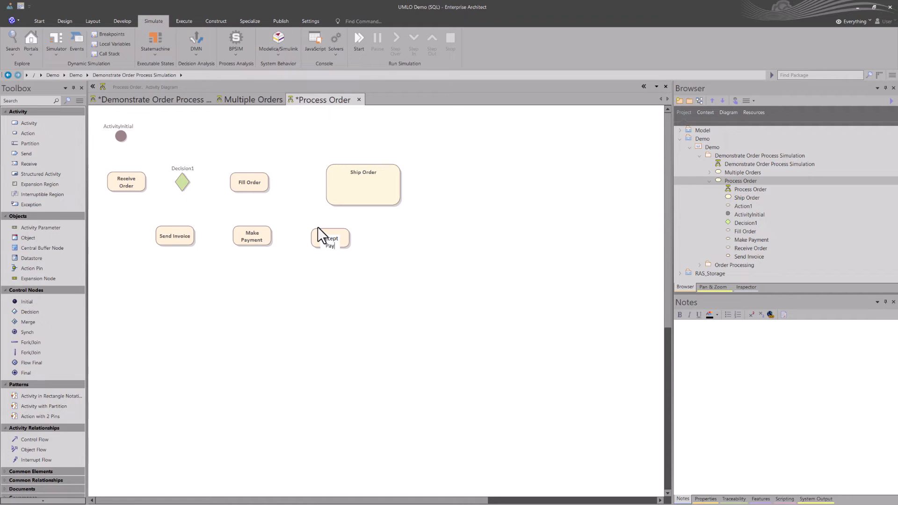
pyautogui.write('ment')
pyautogui.press('Return')
pyautogui.moveTo(340, 240); pyautogui.dragTo(333, 238)
pyautogui.moveTo(255, 229); pyautogui.dragTo(250, 229)
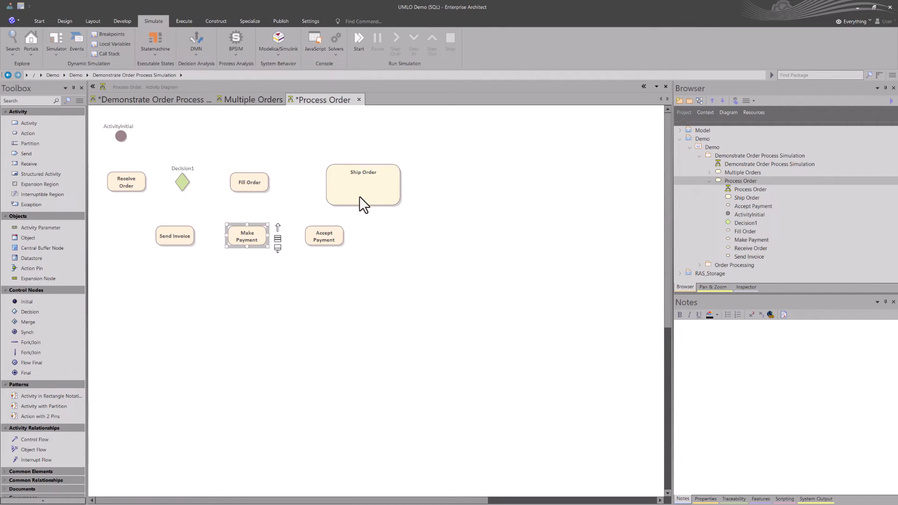
# Add an atomic action named Close Order at the far end of the upper row, beyond Ship Order
pyautogui.click(40, 134)
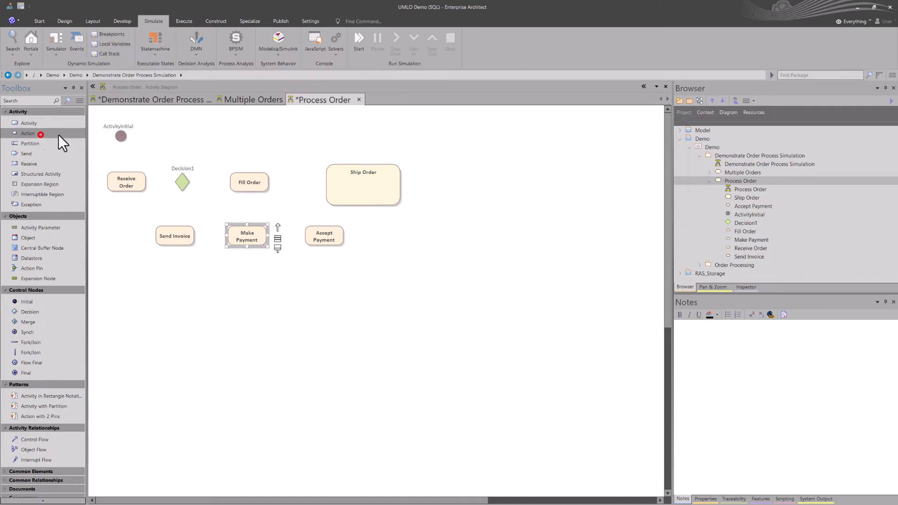
pyautogui.click(488, 173)
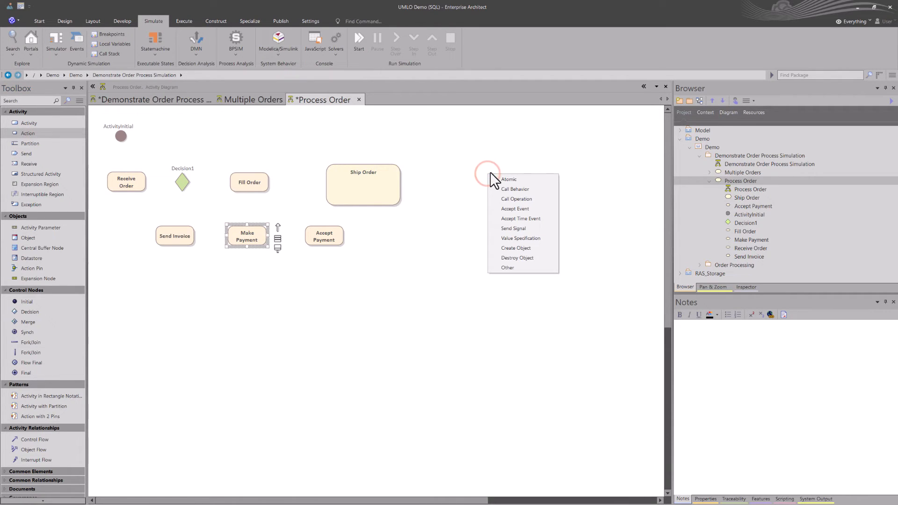
pyautogui.click(509, 180)
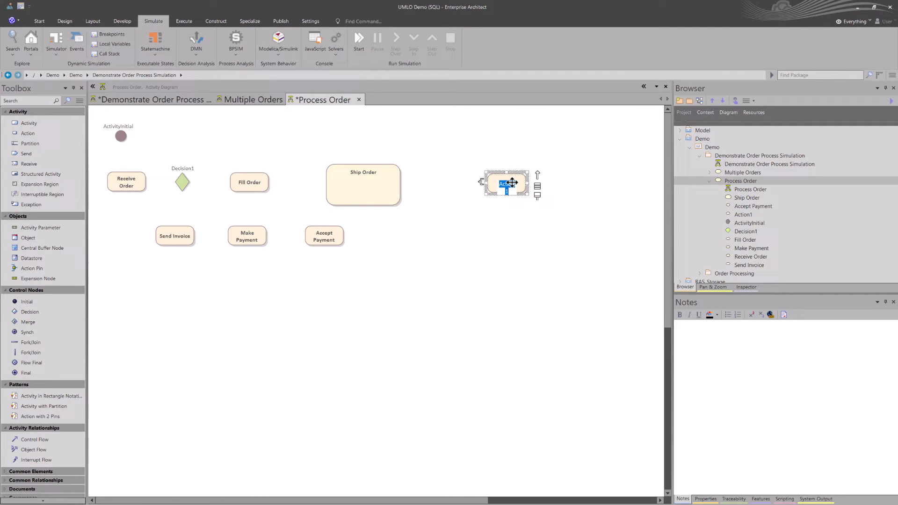
pyautogui.write('Close Order')
pyautogui.press('Return')
# Shift Ship Order farther from Fill Order and add a vertical Fork/Join bar in the gap between them
pyautogui.moveTo(374, 186); pyautogui.dragTo(383, 183)
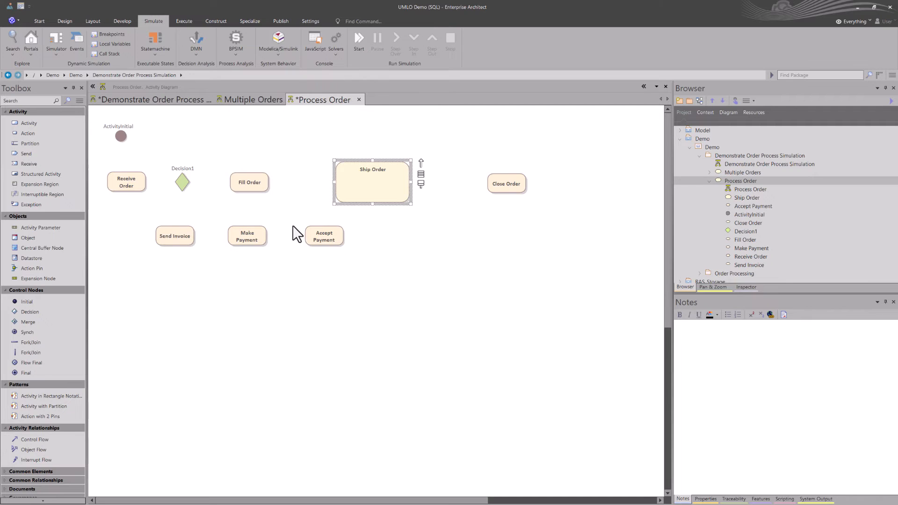
pyautogui.moveTo(378, 183); pyautogui.dragTo(395, 184)
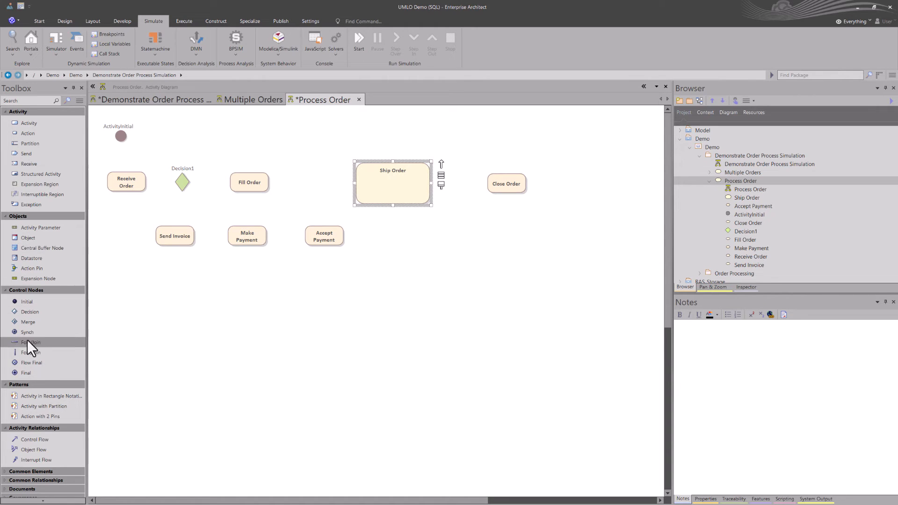
pyautogui.moveTo(40, 354); pyautogui.dragTo(303, 187)
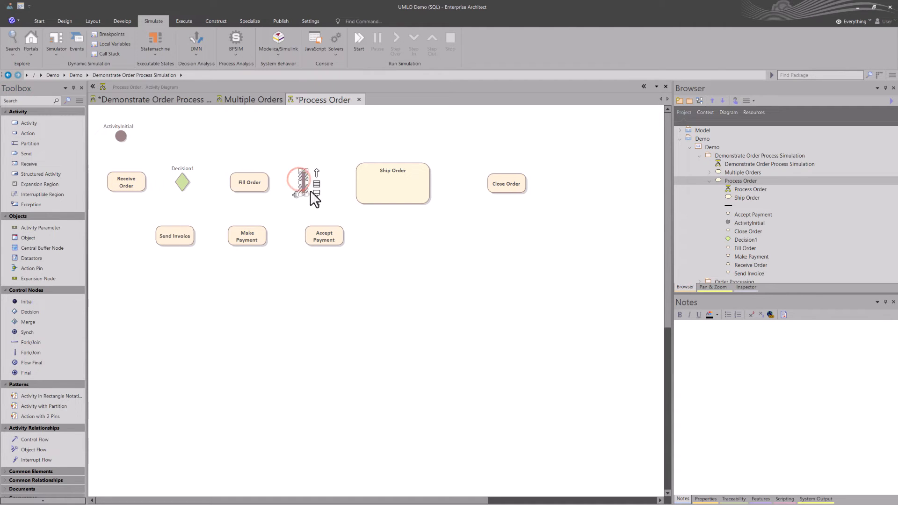
# Add a second vertical Fork/Join bar between Ship Order and Close Order, moving Close Order farther right for spacing
pyautogui.moveTo(49, 341); pyautogui.dragTo(454, 171)
pyautogui.moveTo(31, 352); pyautogui.dragTo(541, 186)
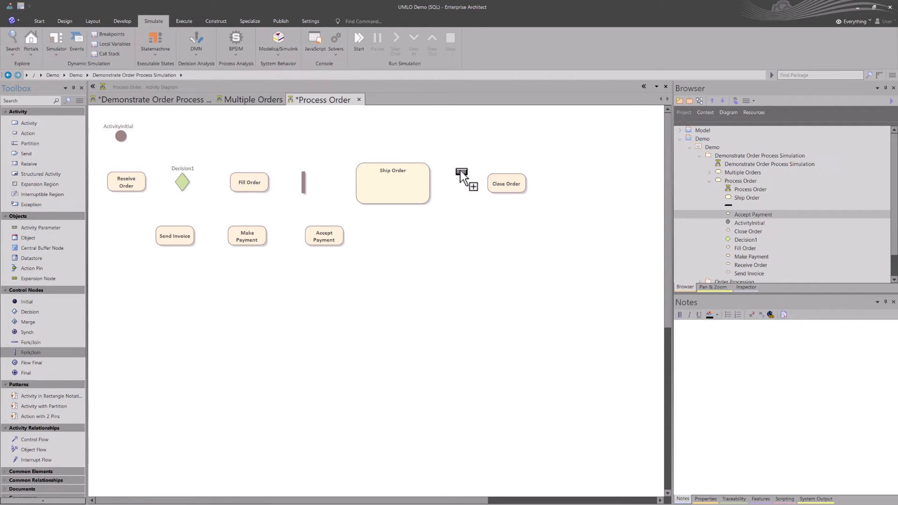
pyautogui.click(443, 245)
pyautogui.click(453, 181)
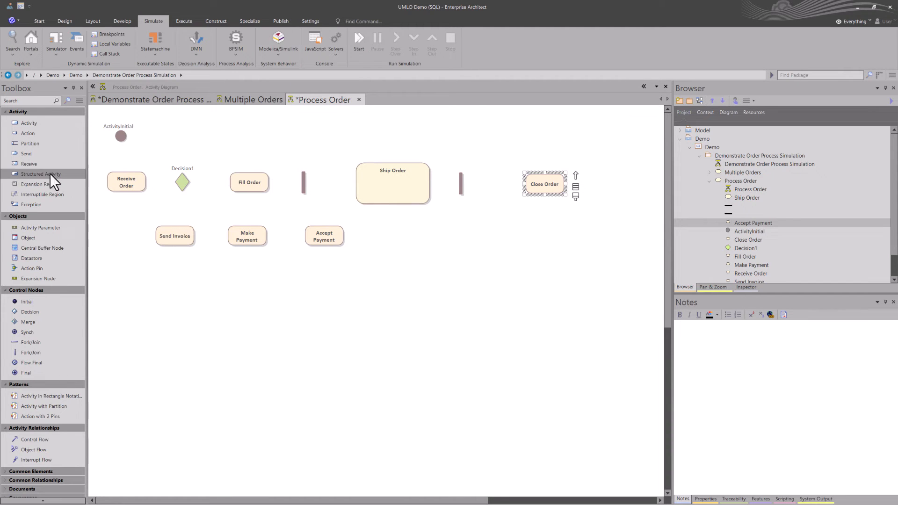
# Add a Merge node between the second Fork/Join bar and Close Order, and space out the three elements in the upper row
pyautogui.click(38, 324)
pyautogui.click(491, 174)
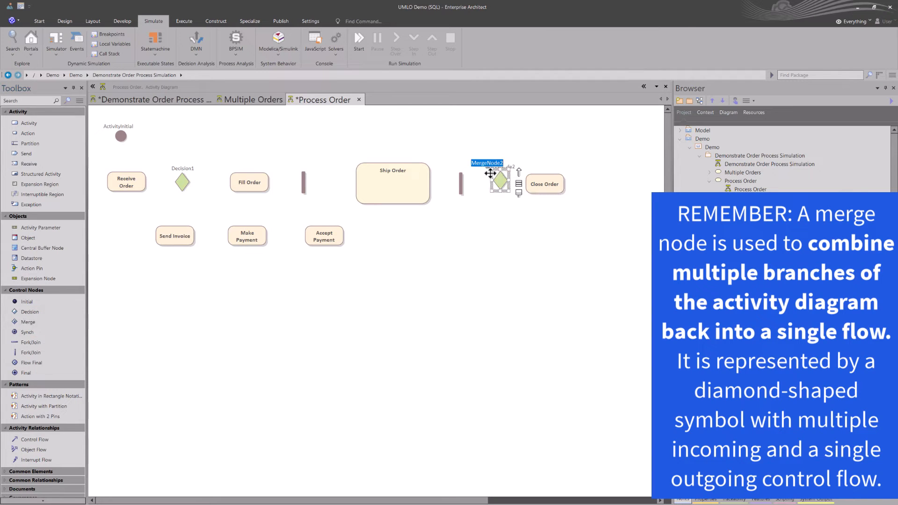
pyautogui.click(470, 234)
pyautogui.moveTo(498, 182); pyautogui.dragTo(464, 181)
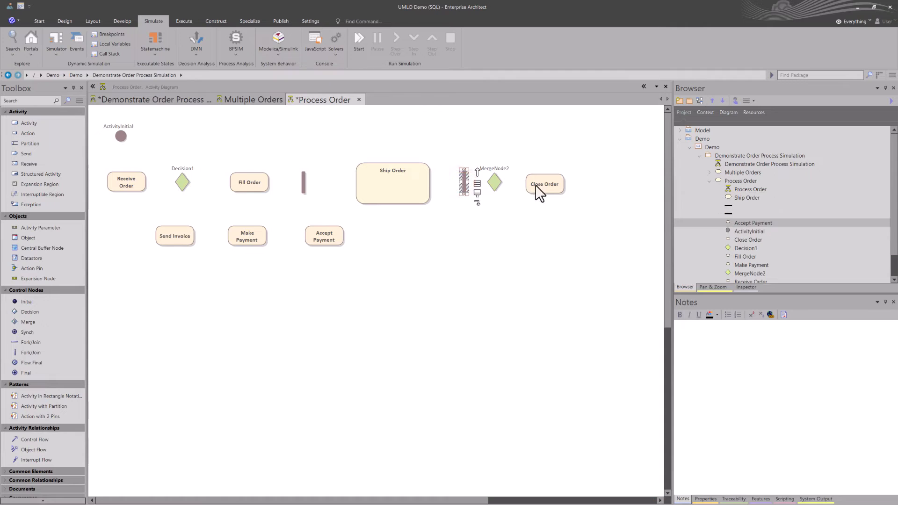
pyautogui.moveTo(536, 184); pyautogui.dragTo(548, 185)
pyautogui.click(502, 181)
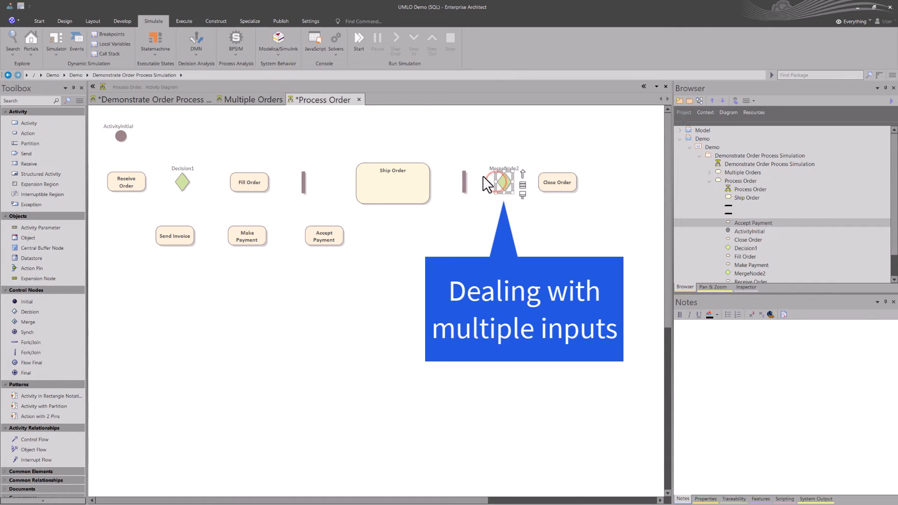
# Add a Final node below Close Order and connect Close Order to it with a control flow
pyautogui.click(31, 372)
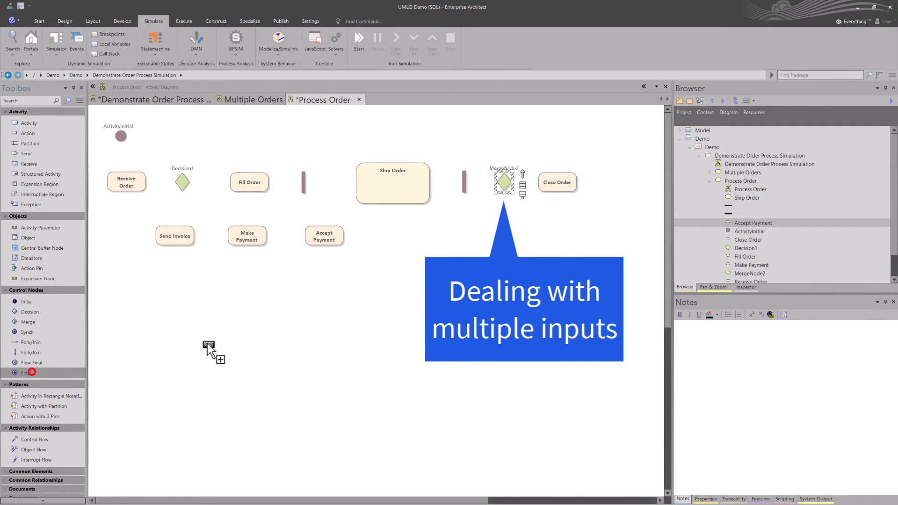
pyautogui.click(556, 224)
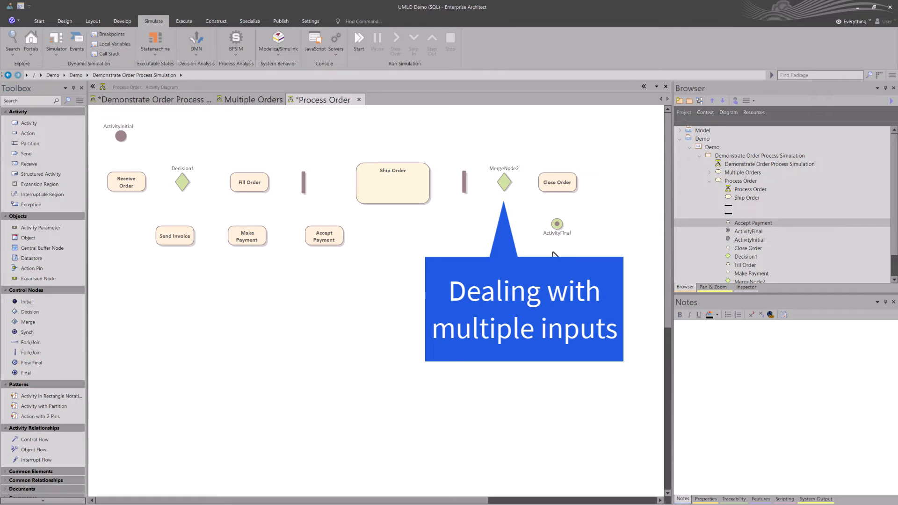
pyautogui.click(561, 183)
pyautogui.moveTo(588, 174); pyautogui.dragTo(558, 225)
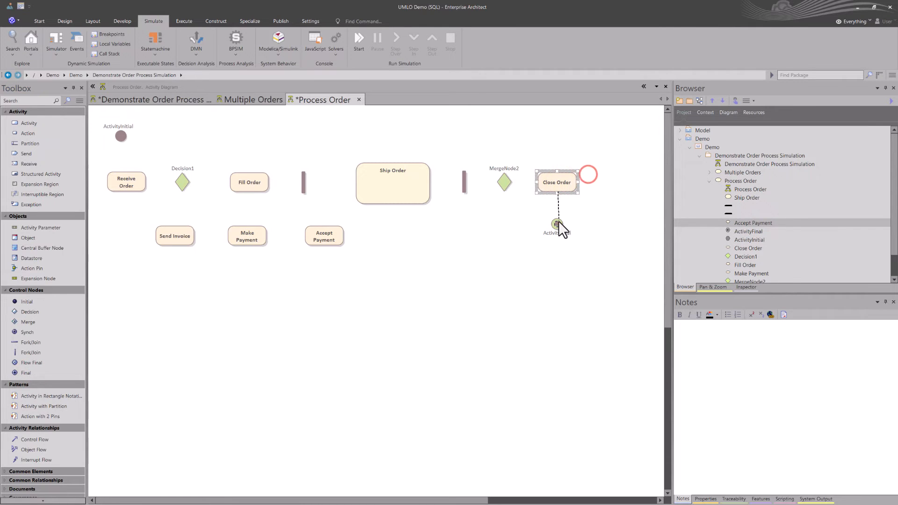
pyautogui.click(571, 227)
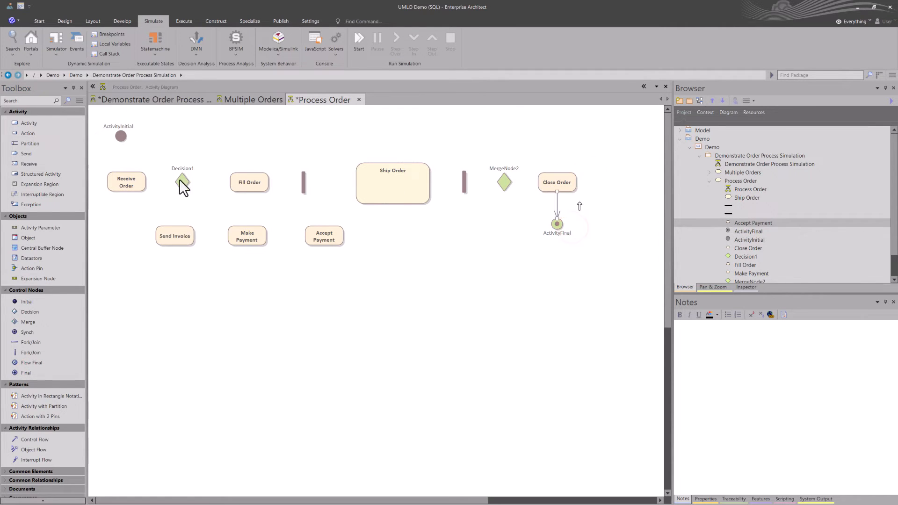
# Link the initial node, Receive Order, the decision node, Fill Order and the first Fork/Join bar in sequence with control flows
pyautogui.moveTo(138, 132); pyautogui.dragTo(181, 183)
pyautogui.click(138, 182)
pyautogui.click(139, 183)
pyautogui.click(195, 187)
pyautogui.click(182, 181)
pyautogui.moveTo(229, 181); pyautogui.dragTo(303, 184)
pyautogui.click(249, 188)
pyautogui.click(253, 183)
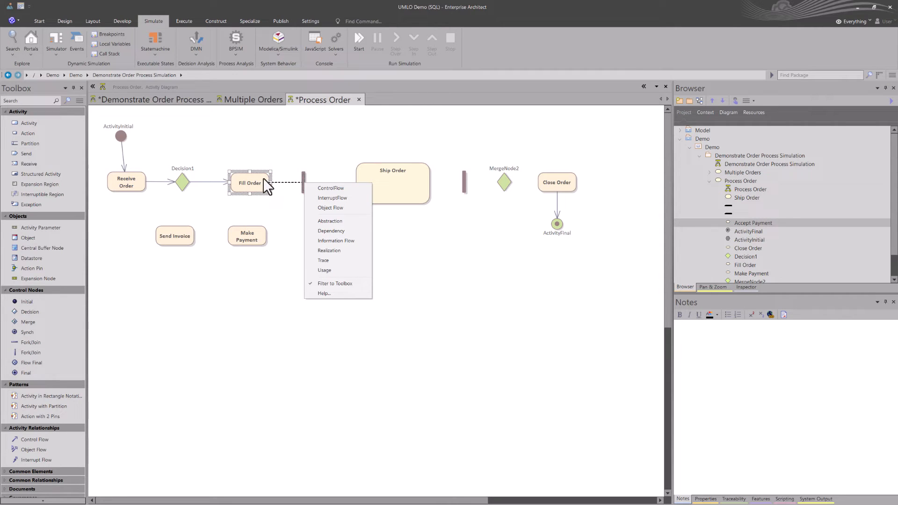
pyautogui.click(330, 189)
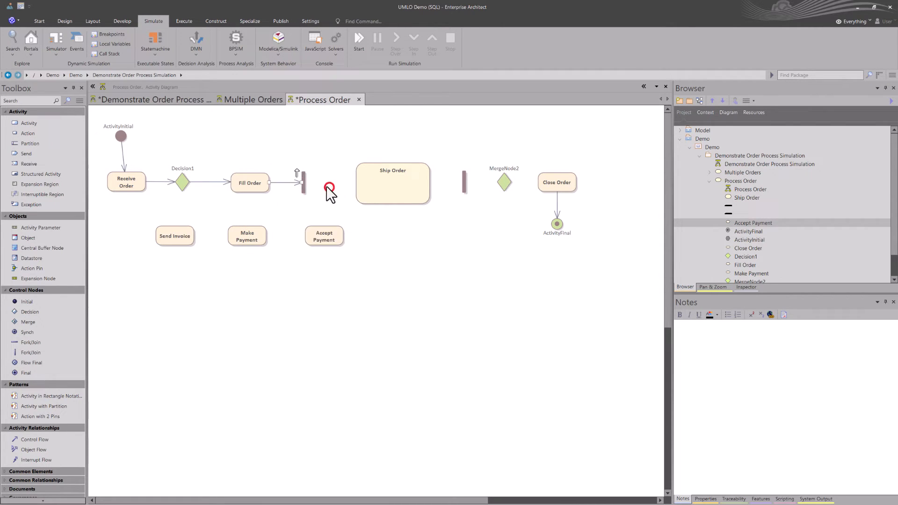
# Connect the first Fork/Join bar to Ship Order with a control flow
pyautogui.click(304, 180)
pyautogui.moveTo(318, 171); pyautogui.dragTo(364, 181)
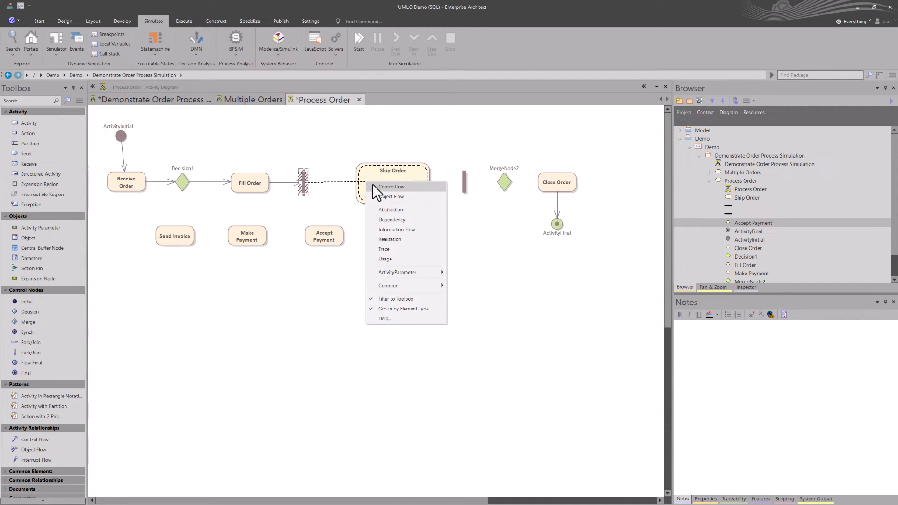
pyautogui.click(384, 186)
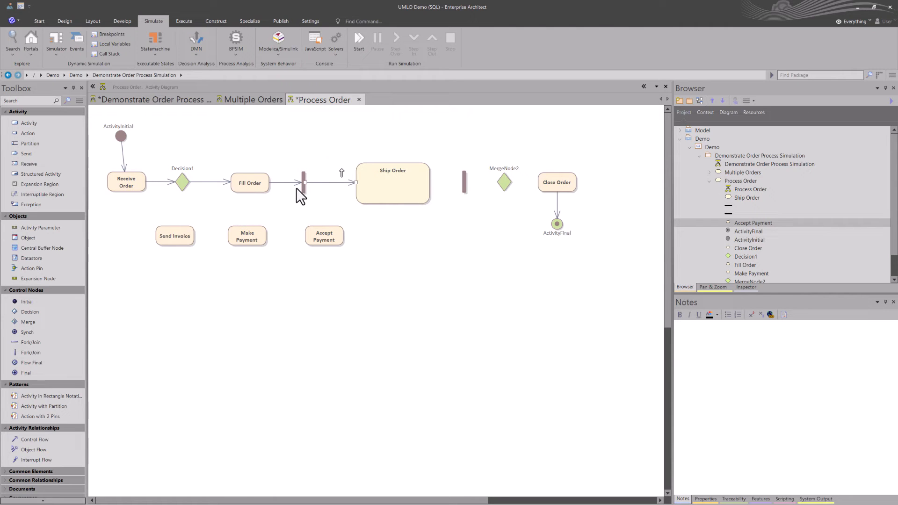
# Link the first Fork/Join bar through Send Invoice, Make Payment and Accept Payment to the second Fork/Join bar with control flows
pyautogui.click(315, 173)
pyautogui.moveTo(189, 229); pyautogui.dragTo(464, 186)
pyautogui.click(195, 235)
pyautogui.click(189, 237)
pyautogui.click(266, 237)
pyautogui.click(265, 236)
pyautogui.click(339, 238)
pyautogui.click(330, 236)
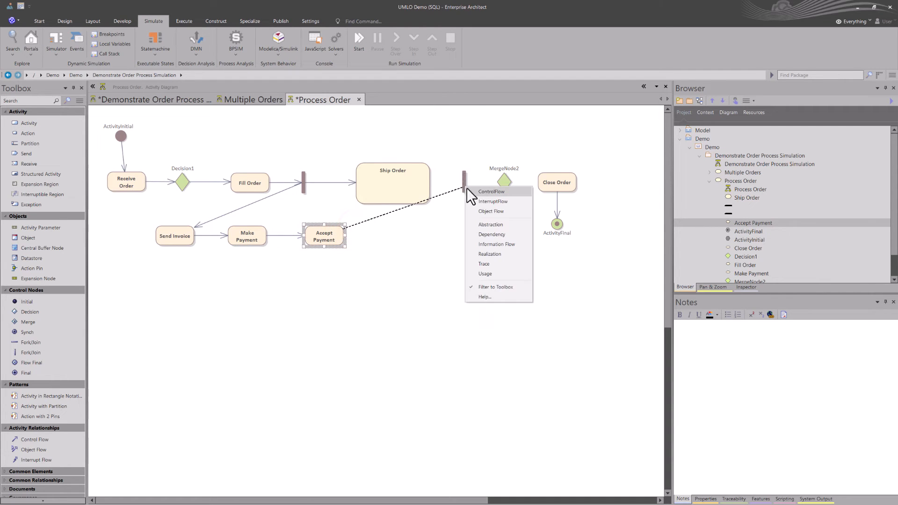
pyautogui.click(475, 192)
pyautogui.click(406, 183)
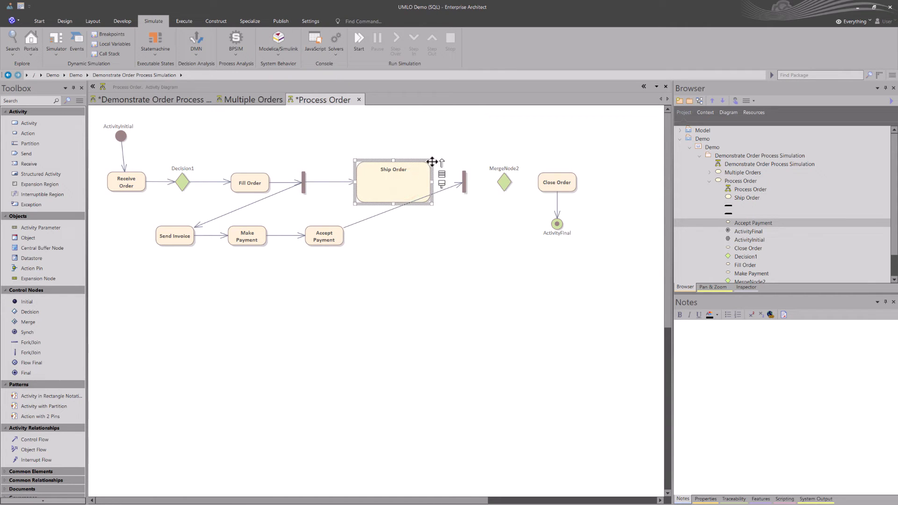
pyautogui.moveTo(430, 162); pyautogui.dragTo(465, 179)
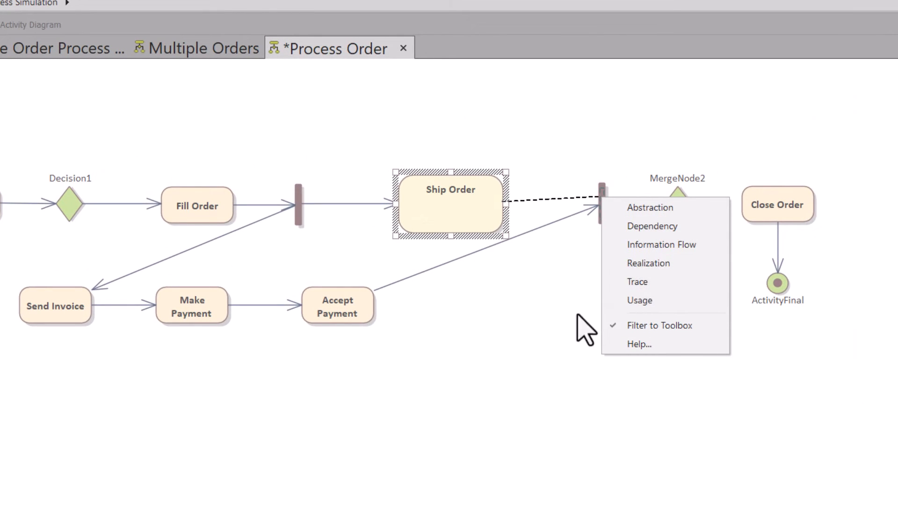
pyautogui.click(514, 351)
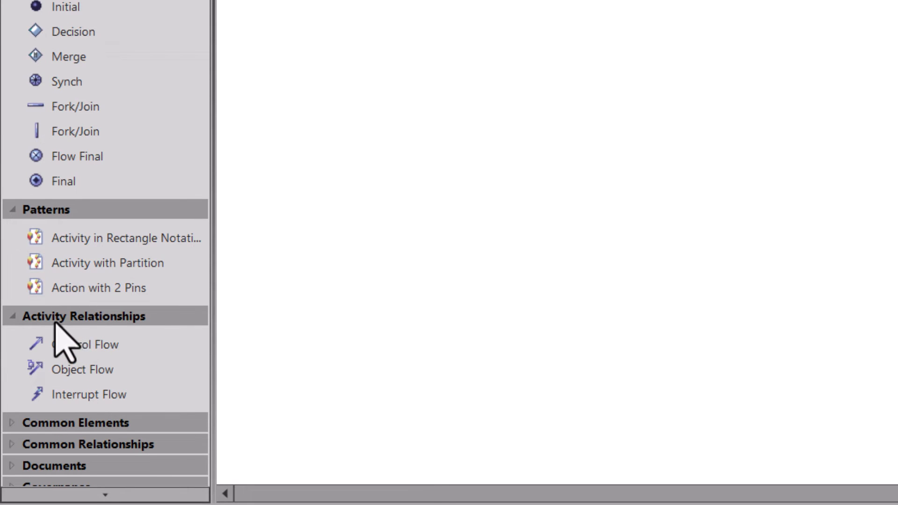
# Link Ship Order, the second Fork/Join bar, the merge node and Close Order in sequence with control flows
pyautogui.click(111, 345)
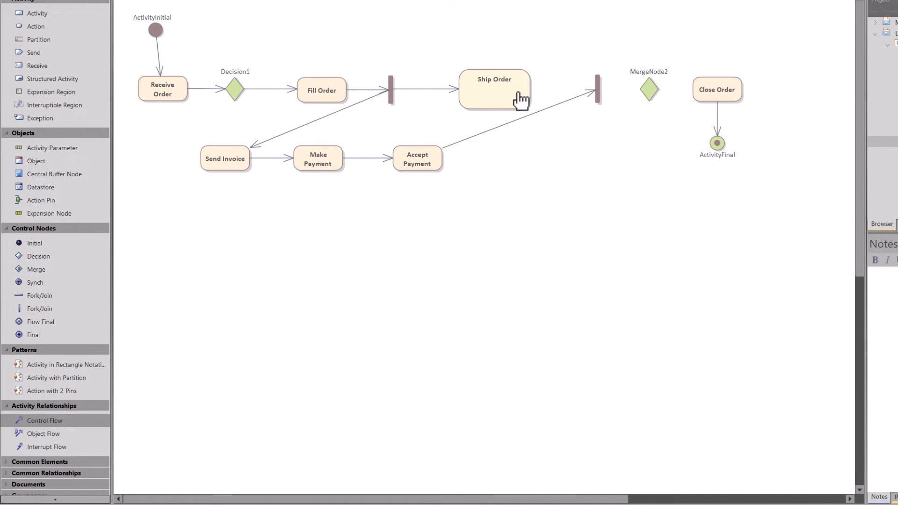
pyautogui.moveTo(518, 94); pyautogui.dragTo(597, 87)
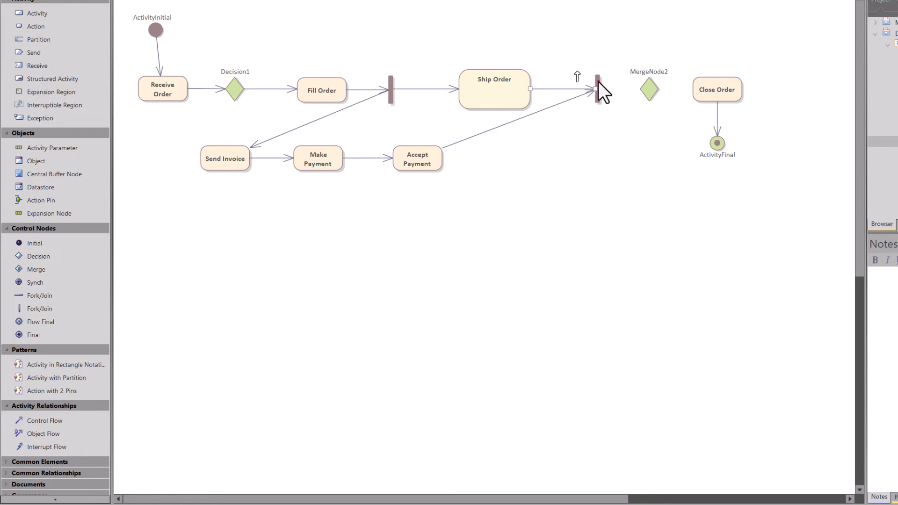
pyautogui.moveTo(598, 81)
pyautogui.mouseDown()
pyautogui.moveTo(627, 77)
pyautogui.moveTo(644, 88)
pyautogui.mouseUp()
pyautogui.click(661, 92)
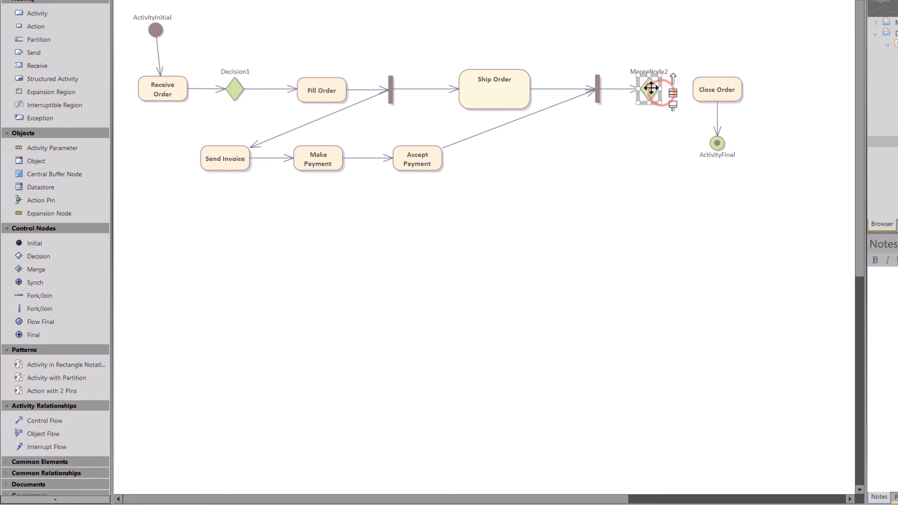
pyautogui.moveTo(671, 77); pyautogui.dragTo(699, 91)
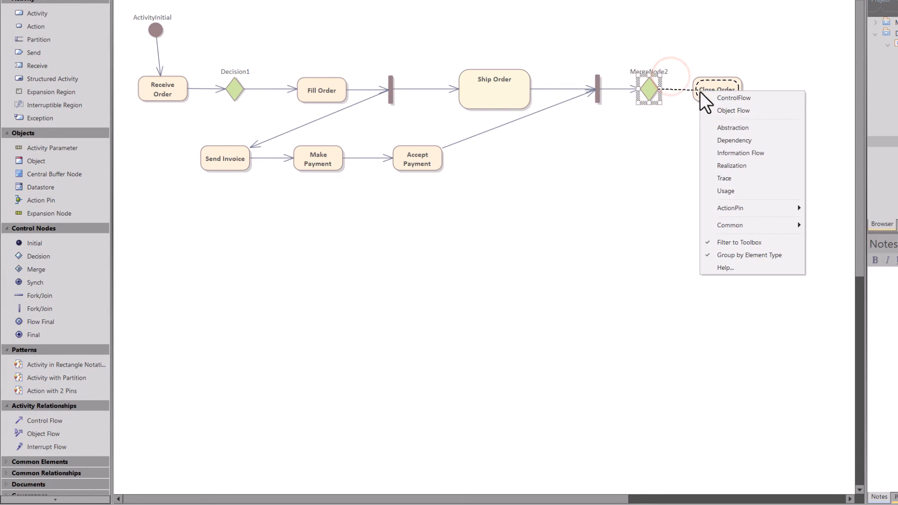
pyautogui.click(718, 96)
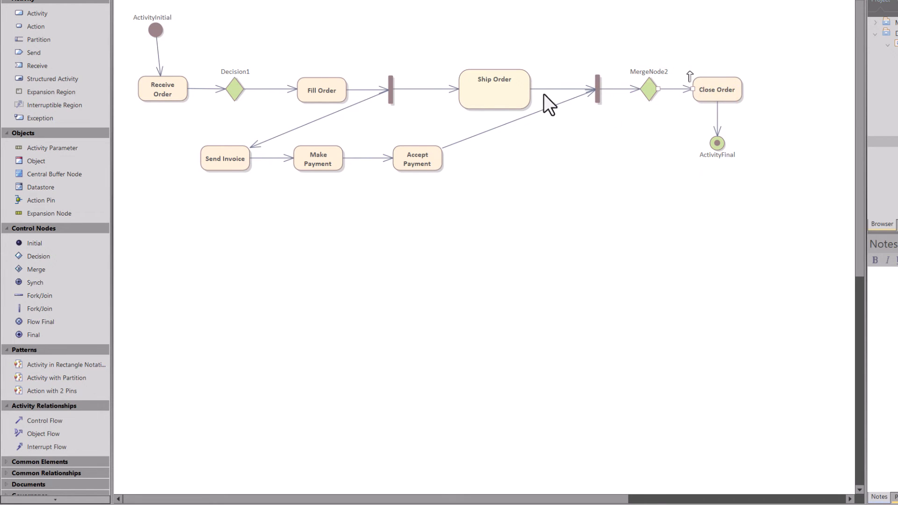
# Connect the decision node directly to the merge node with a control flow that bypasses the order actions
pyautogui.click(231, 83)
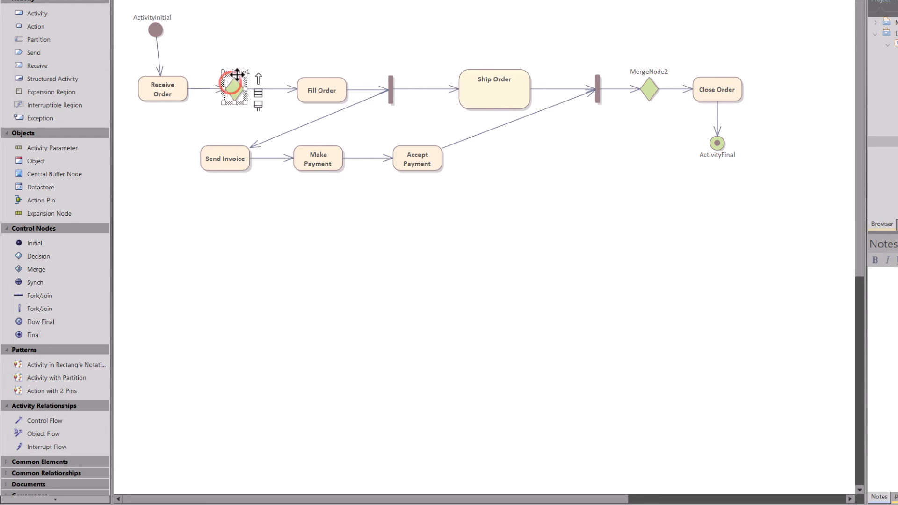
pyautogui.moveTo(260, 77); pyautogui.dragTo(651, 88)
pyautogui.click(667, 92)
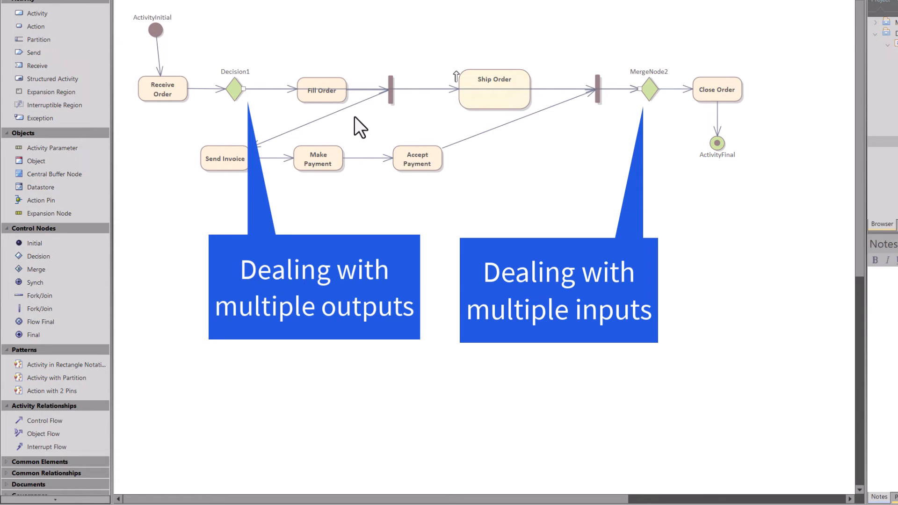
# Set the fork-to-Send Invoice connector to Orthogonal - Square and route it below Fill Order, entering Send Invoice from above
pyautogui.rightClick(328, 115)
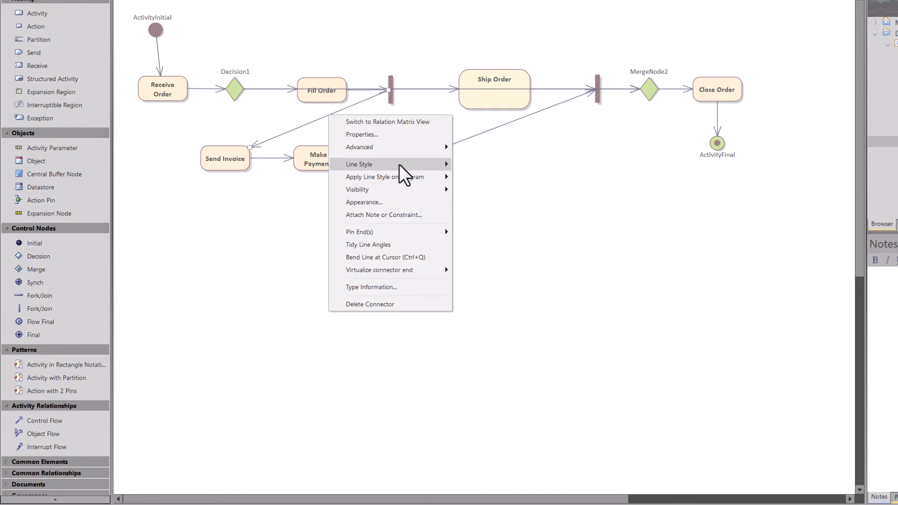
pyautogui.moveTo(399, 164)
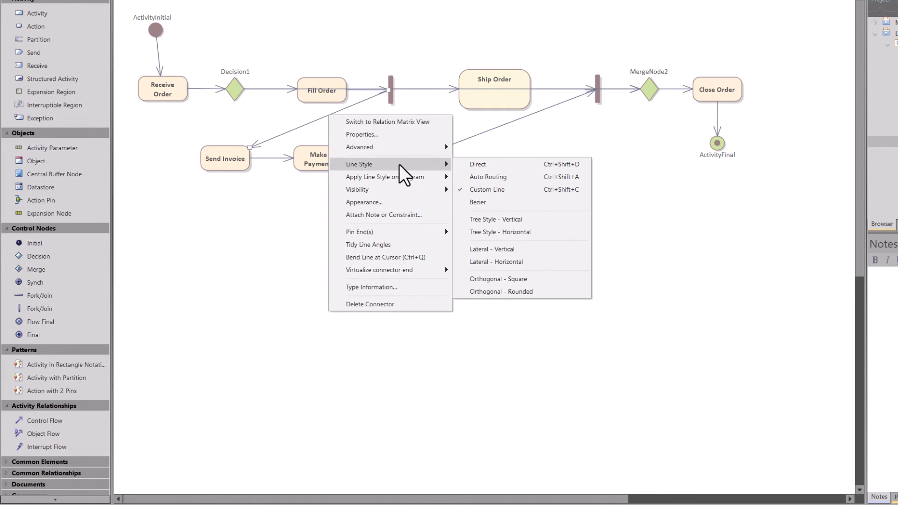
pyautogui.click(512, 281)
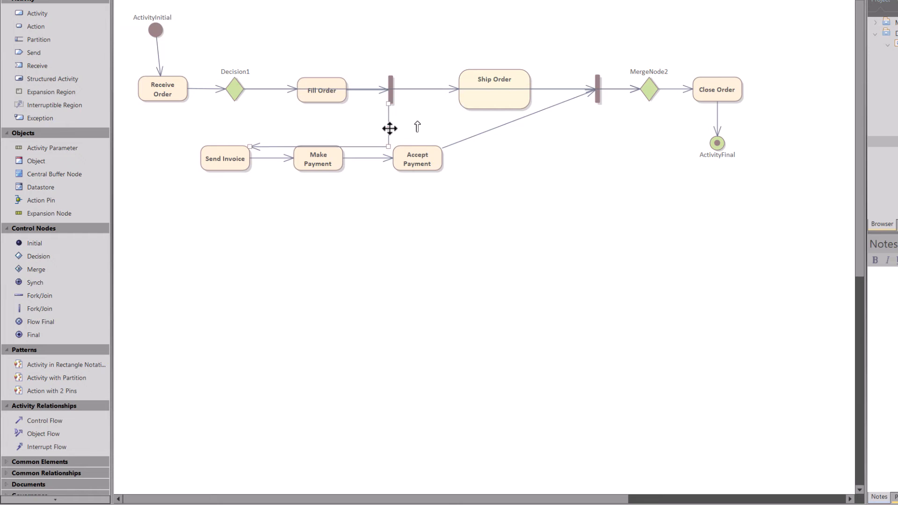
pyautogui.moveTo(390, 128); pyautogui.dragTo(226, 140)
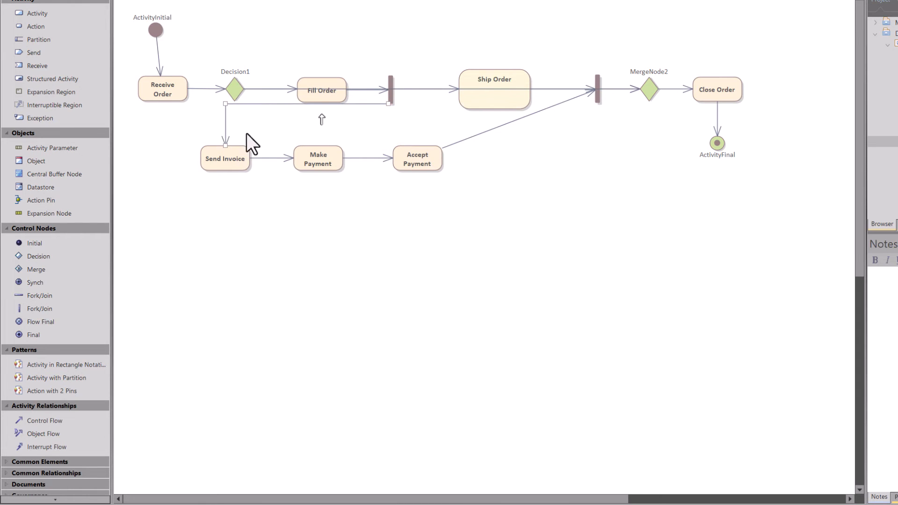
pyautogui.moveTo(273, 106); pyautogui.dragTo(301, 126)
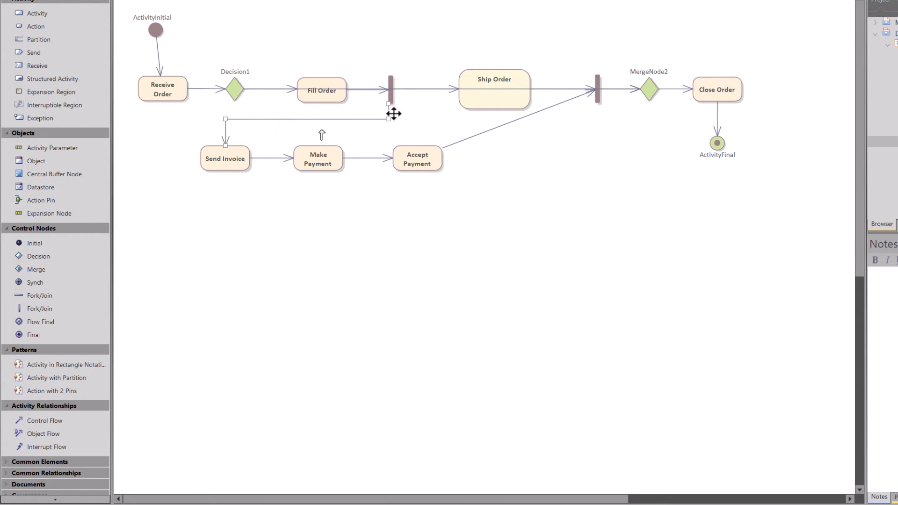
pyautogui.moveTo(390, 112); pyautogui.dragTo(415, 107)
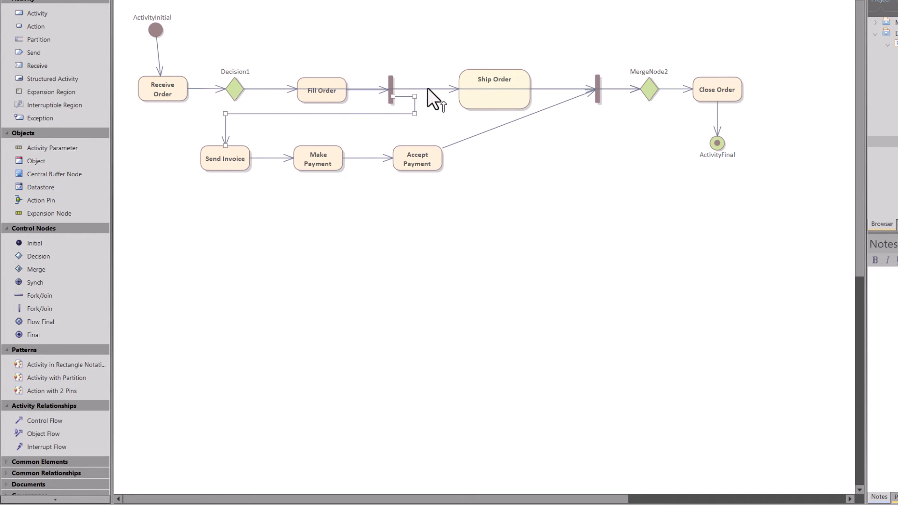
# Move the merge node above the upper row so the decision-to-merge flow no longer runs along the row of actions
pyautogui.click(500, 89)
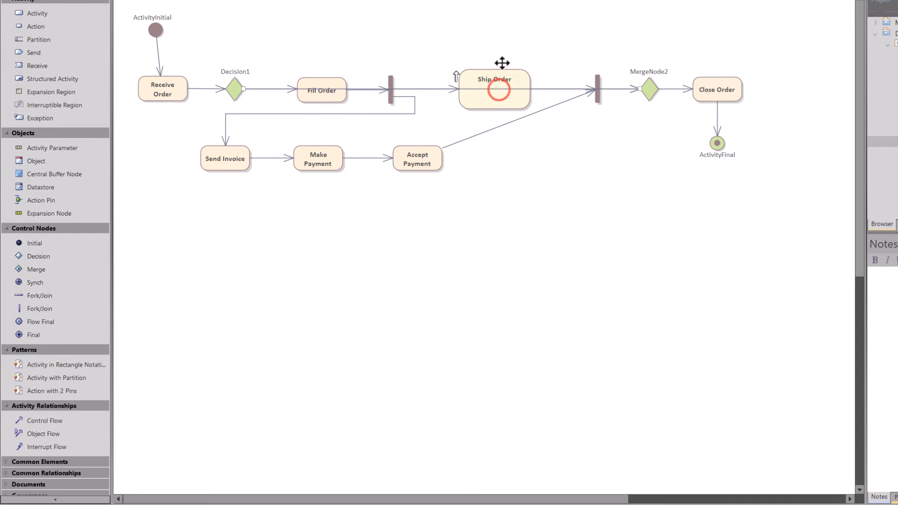
pyautogui.moveTo(654, 48); pyautogui.dragTo(655, 48)
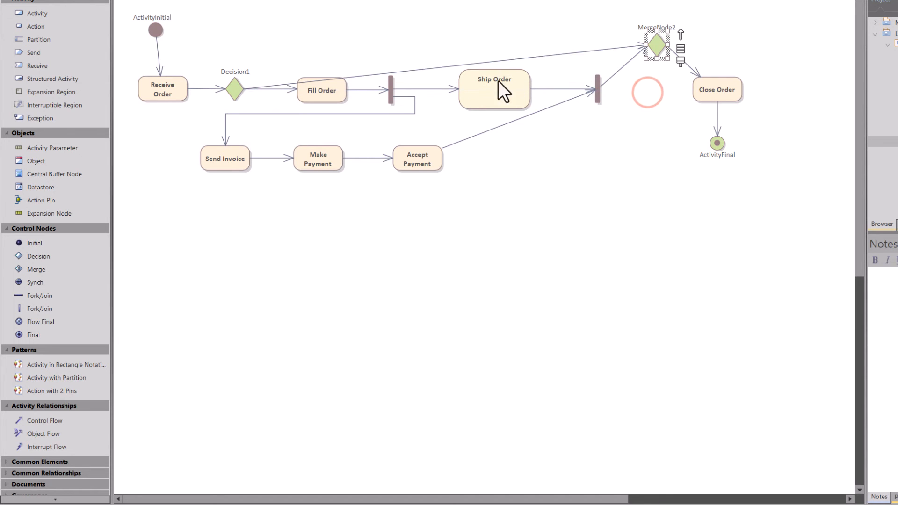
pyautogui.click(429, 68)
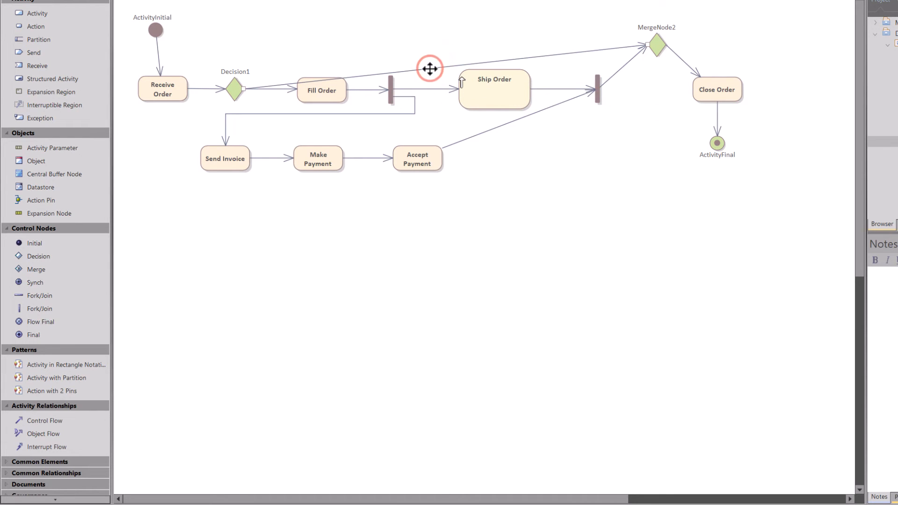
# Apply the Send Invoice connector's Orthogonal - Square line style to all connectors of the same type on the diagram
pyautogui.rightClick(346, 113)
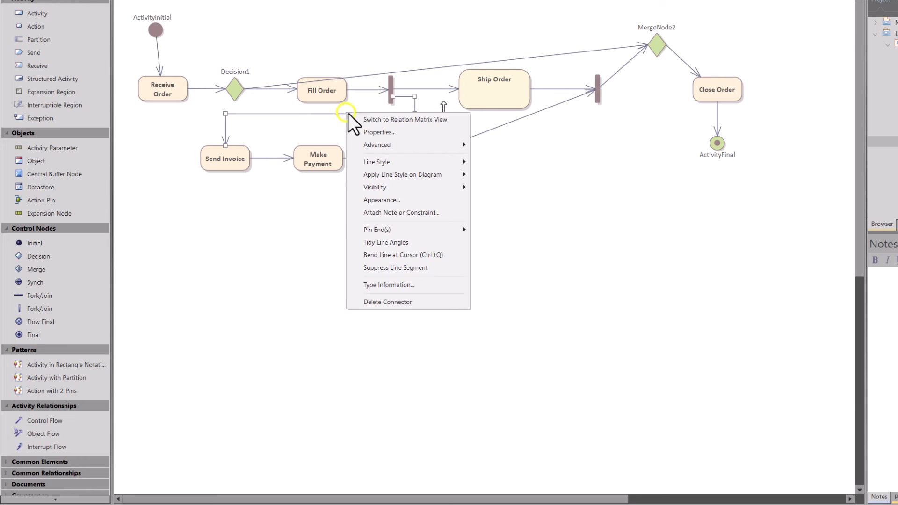
pyautogui.moveTo(390, 165)
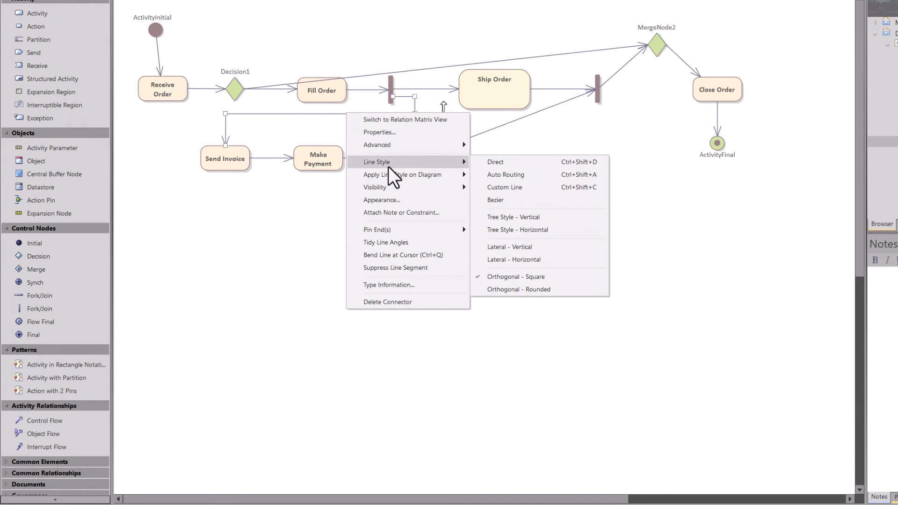
pyautogui.click(395, 173)
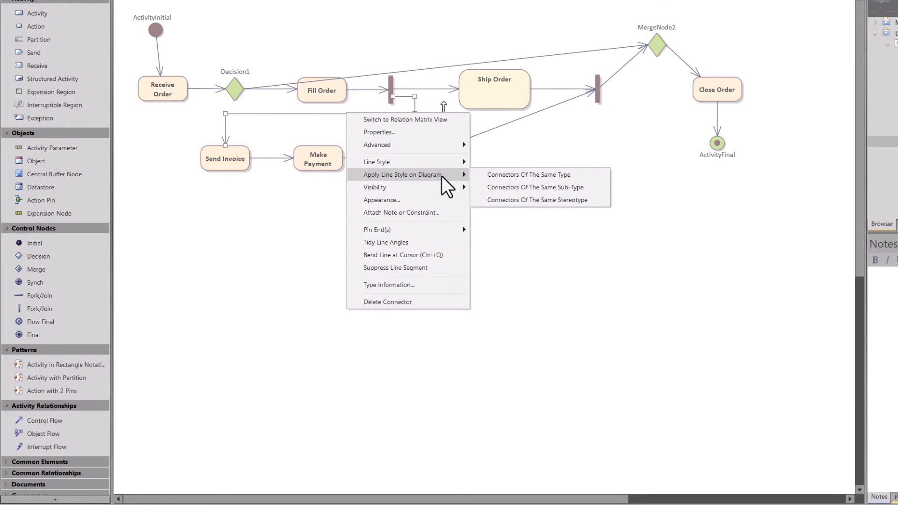
pyautogui.click(523, 175)
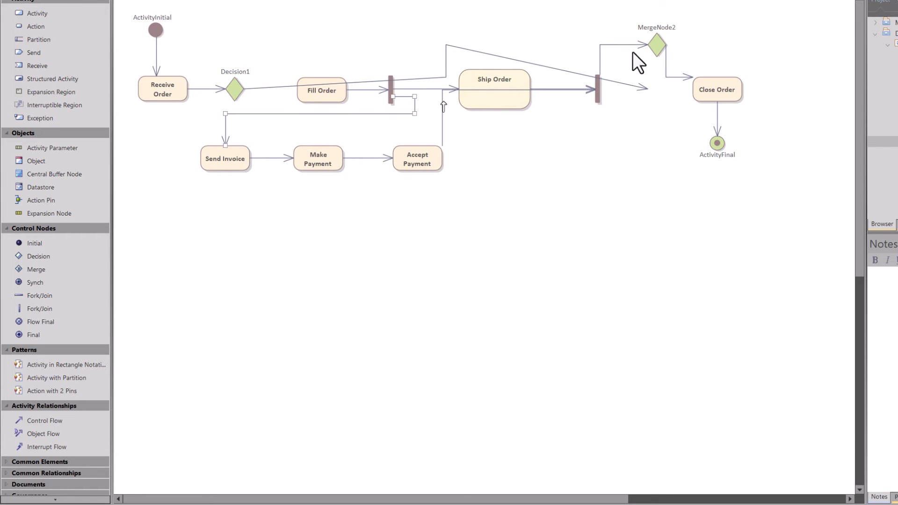
# Align the merge node in the upper row before Close Order, route its flow from the decision above the actions, and offset its label
pyautogui.moveTo(660, 44); pyautogui.dragTo(652, 84)
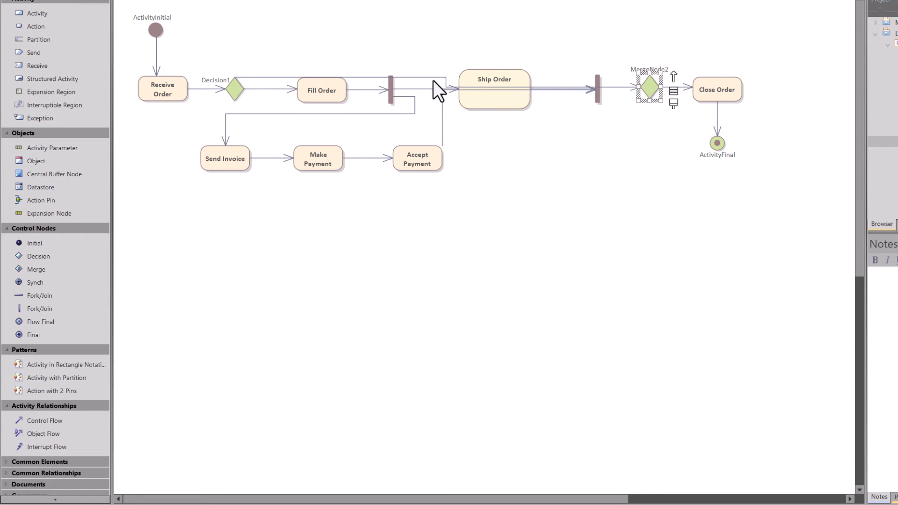
pyautogui.moveTo(418, 80); pyautogui.dragTo(649, 42)
pyautogui.moveTo(638, 78); pyautogui.dragTo(654, 96)
pyautogui.moveTo(633, 49)
pyautogui.mouseDown()
pyautogui.moveTo(651, 50)
pyautogui.moveTo(642, 49)
pyautogui.mouseUp()
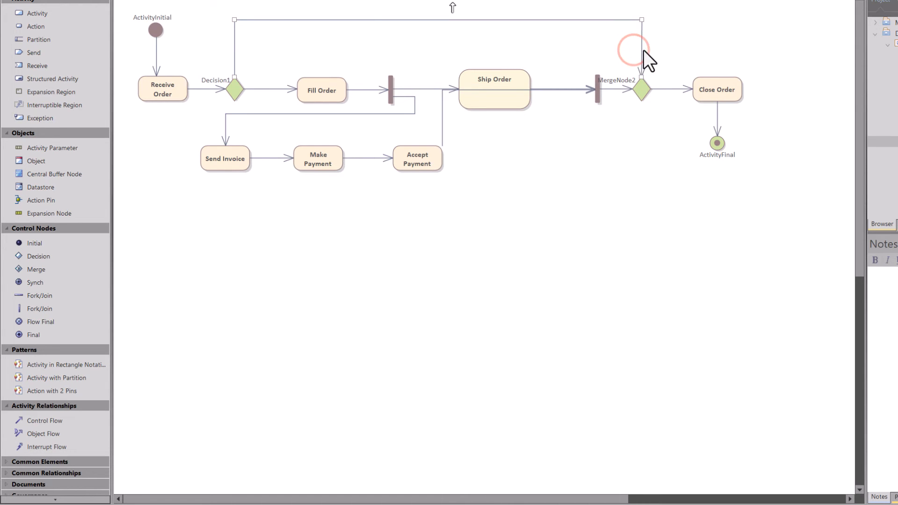
pyautogui.click(627, 145)
pyautogui.moveTo(622, 83); pyautogui.dragTo(670, 74)
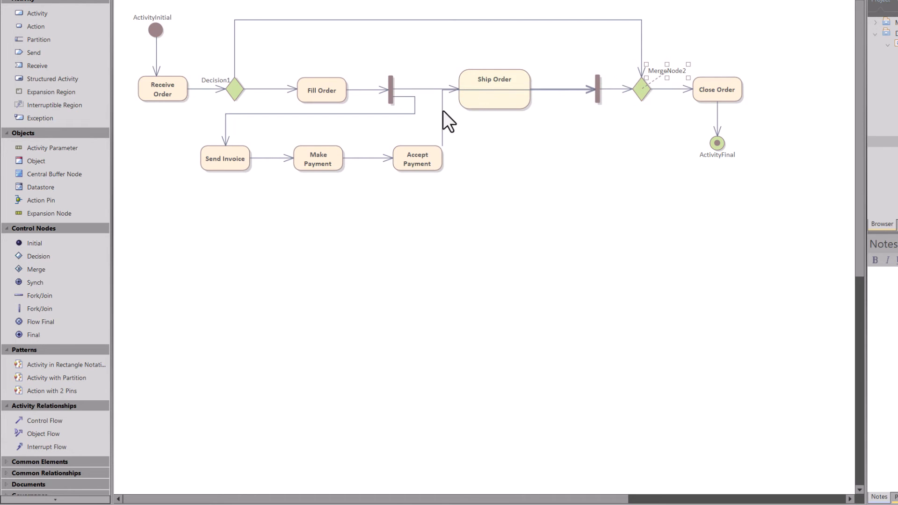
# Reroute the Accept Payment flow around Ship Order and separate it from the Ship Order flow where both enter the join
pyautogui.moveTo(442, 110); pyautogui.dragTo(554, 127)
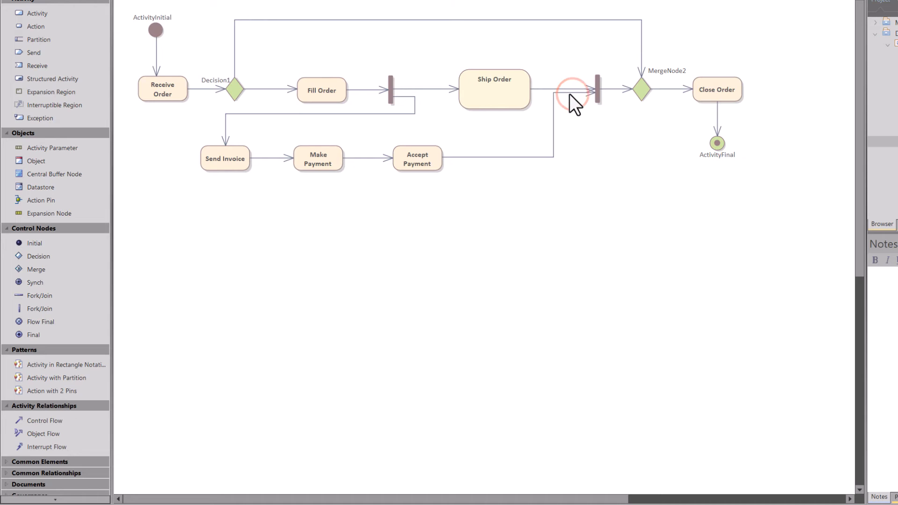
pyautogui.click(562, 88)
pyautogui.moveTo(562, 87); pyautogui.dragTo(561, 81)
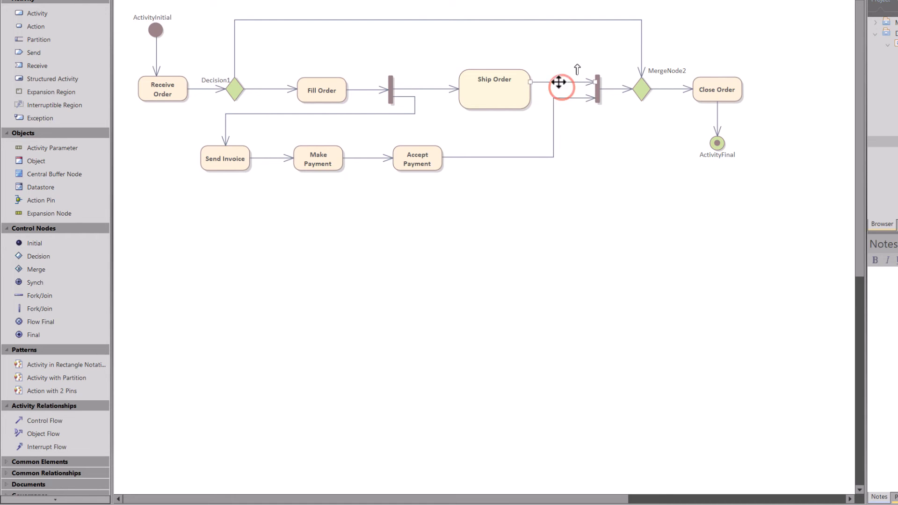
# Shift the decision node slightly toward Fill Order and lower the bypass flow's horizontal segment closer to the action row
pyautogui.moveTo(242, 91); pyautogui.dragTo(248, 91)
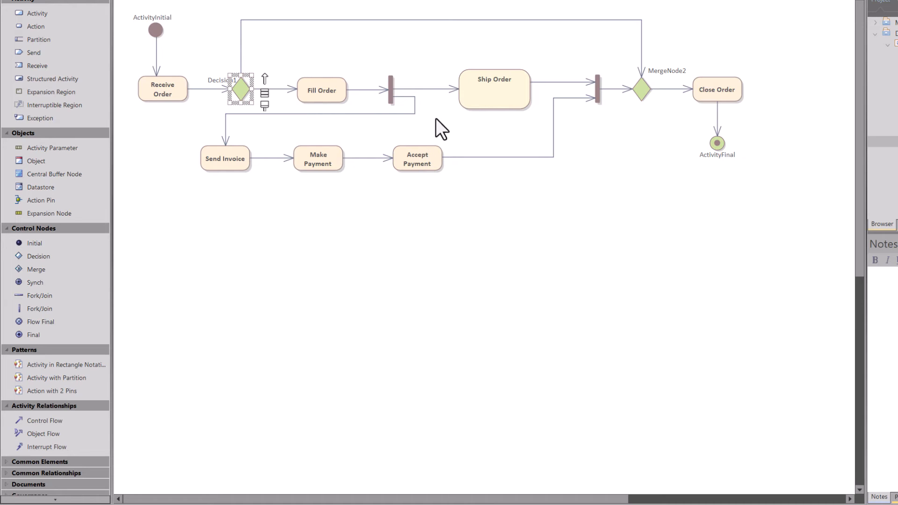
pyautogui.click(456, 18)
pyautogui.moveTo(450, 20); pyautogui.dragTo(448, 40)
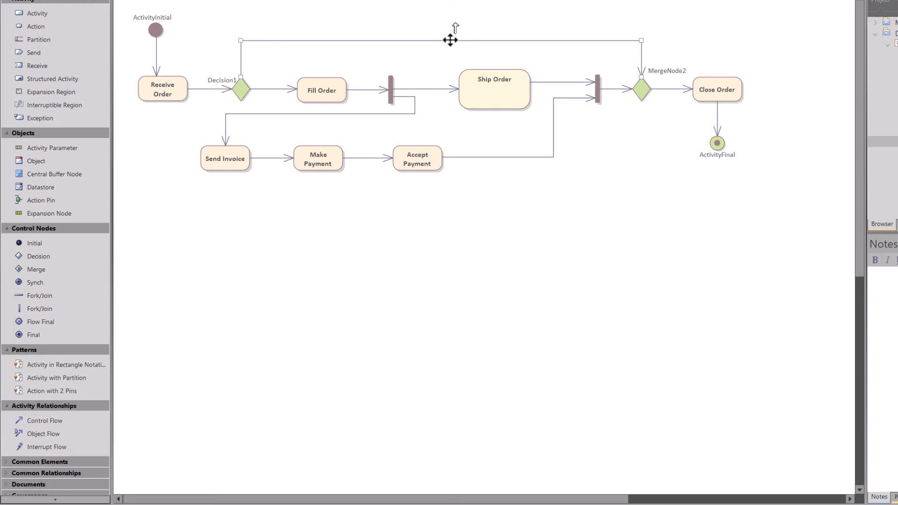
pyautogui.click(445, 40)
pyautogui.click(268, 88)
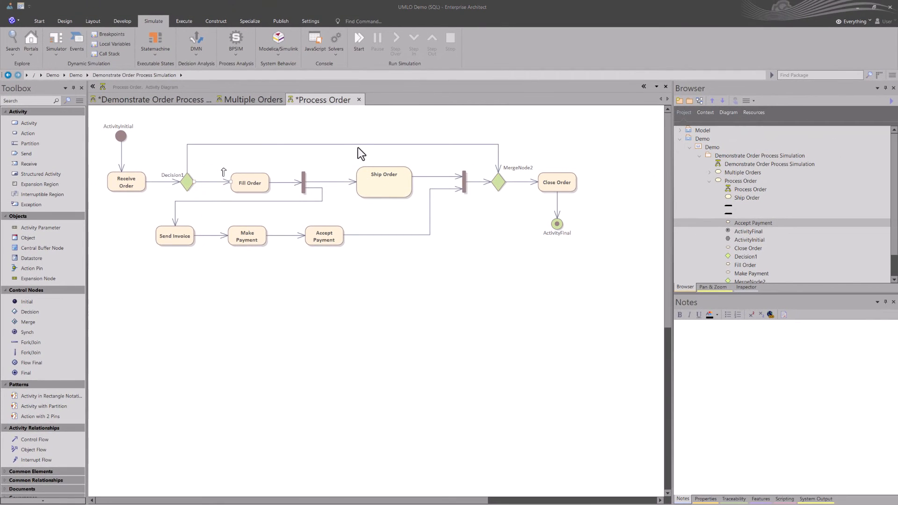
# Give the decision-to-merge flow the guard sim.orderAccepted == false; and place the guard label above its line
pyautogui.doubleClick(354, 144)
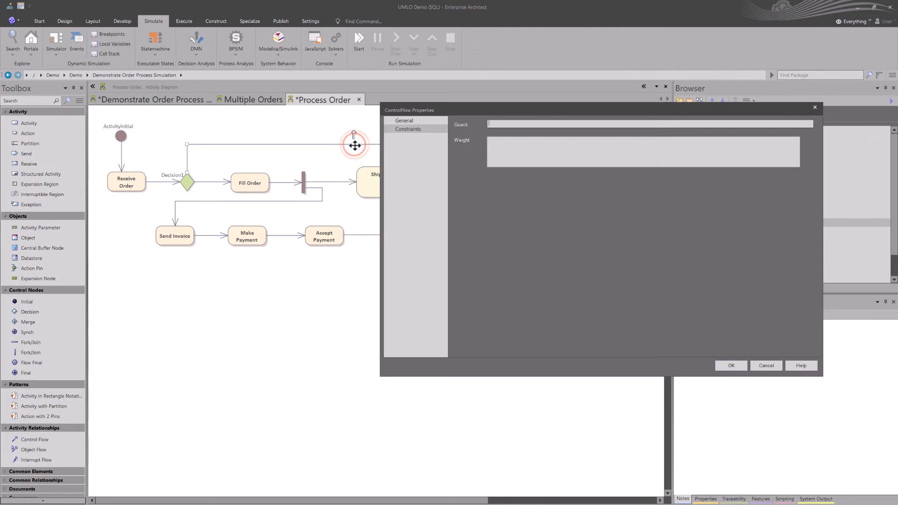
pyautogui.click(499, 123)
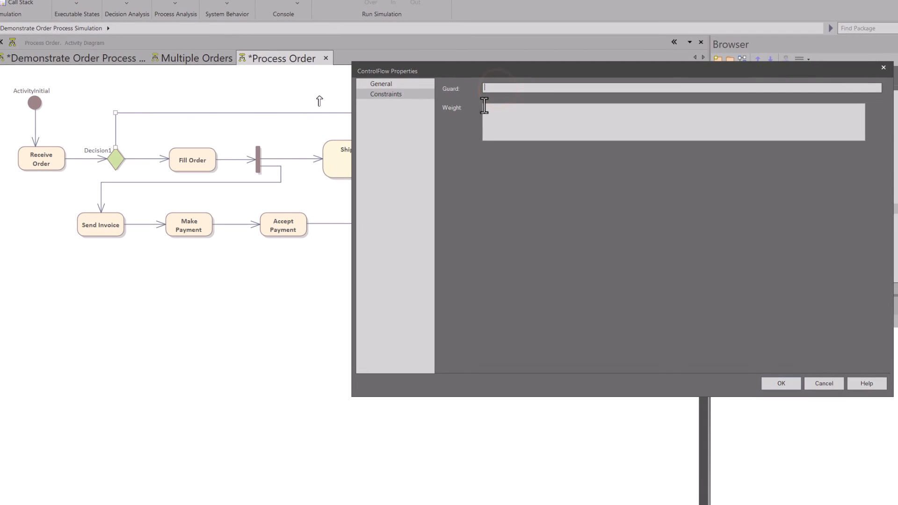
pyautogui.write('sim')
pyautogui.write('false;')
pyautogui.press('Return')
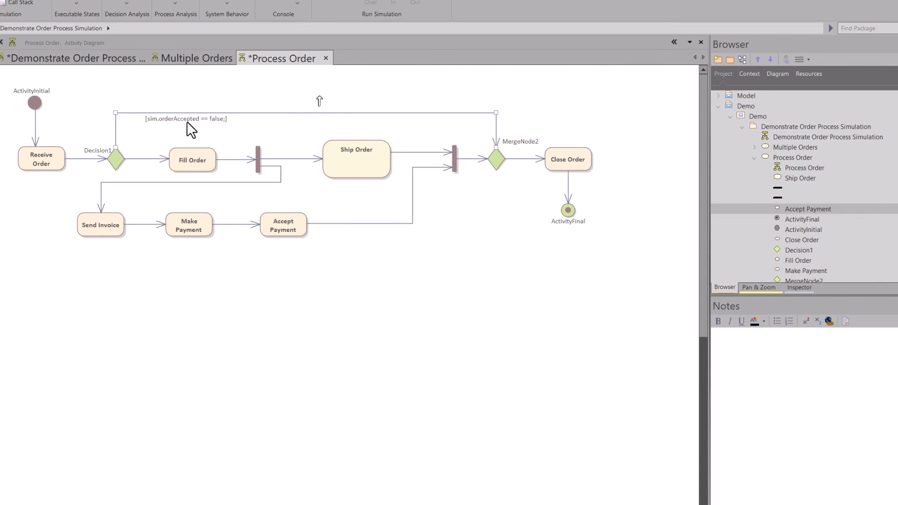
pyautogui.moveTo(187, 122); pyautogui.dragTo(251, 107)
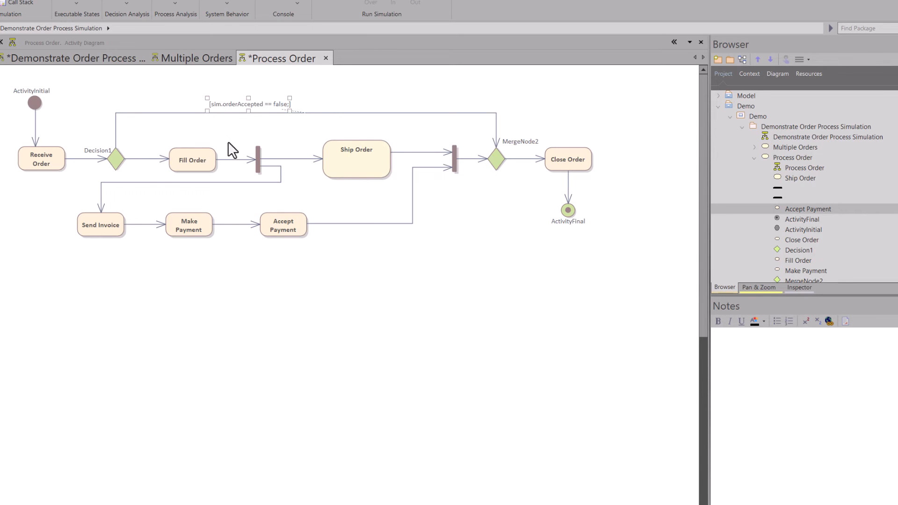
# Give the flow from the decision to Fill Order the guard sim.orderAccepted == true;
pyautogui.doubleClick(150, 159)
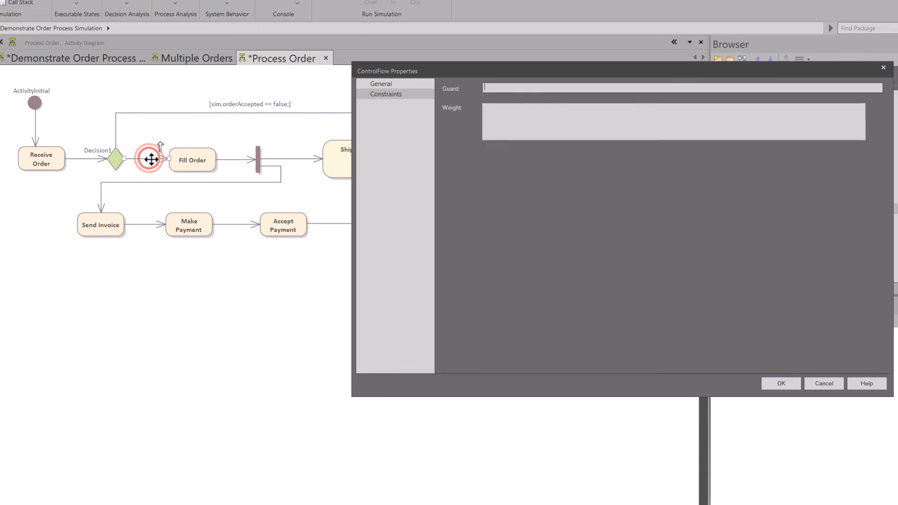
pyautogui.click(484, 87)
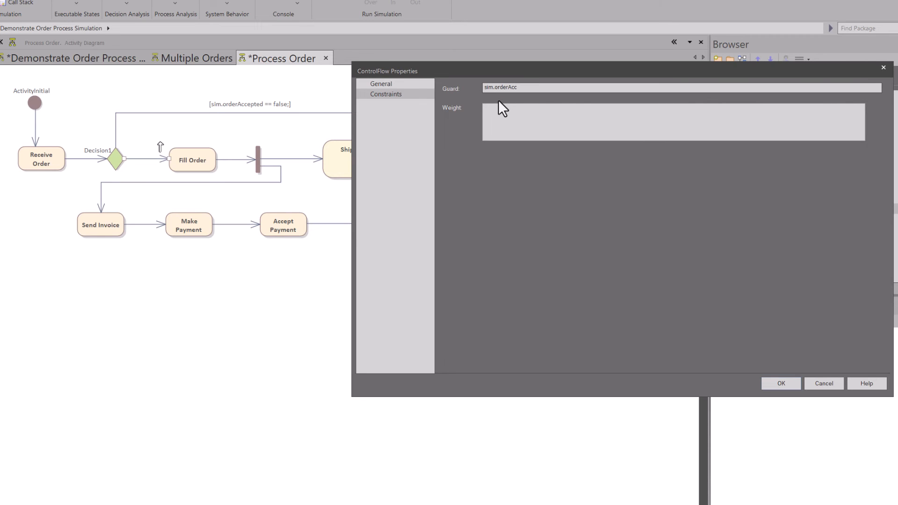
pyautogui.write('ed == true;')
pyautogui.click(778, 383)
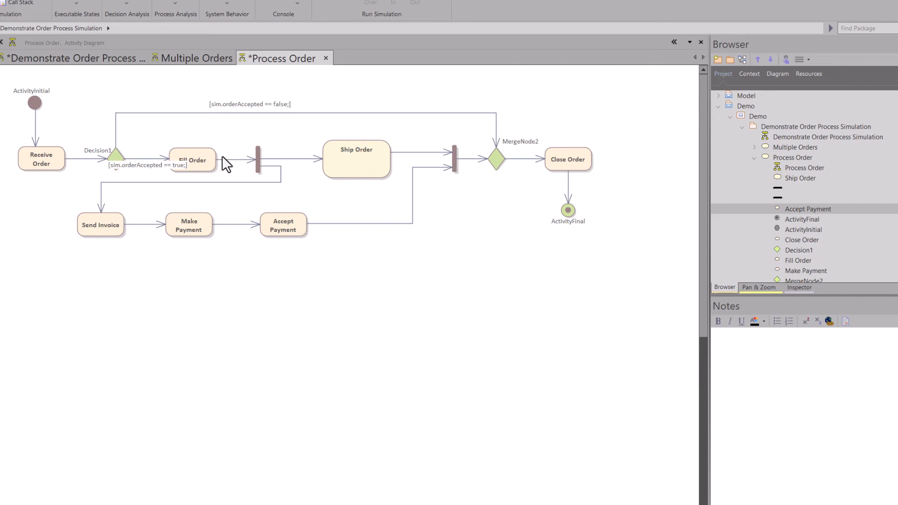
# Shift Ship Order and the fork toward the join, adjusting the Accept Payment and Send Invoice connector routes to match
pyautogui.click(355, 157)
pyautogui.moveTo(363, 156); pyautogui.dragTo(377, 158)
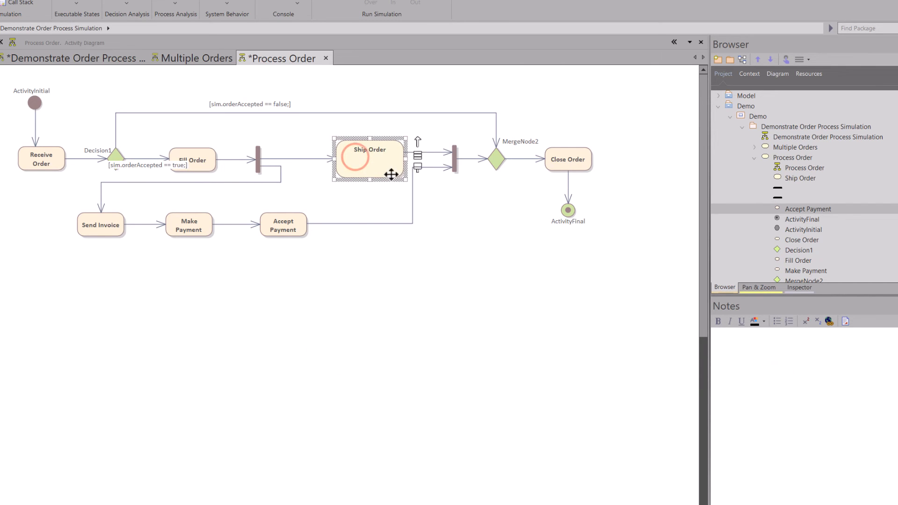
pyautogui.moveTo(411, 196); pyautogui.dragTo(426, 202)
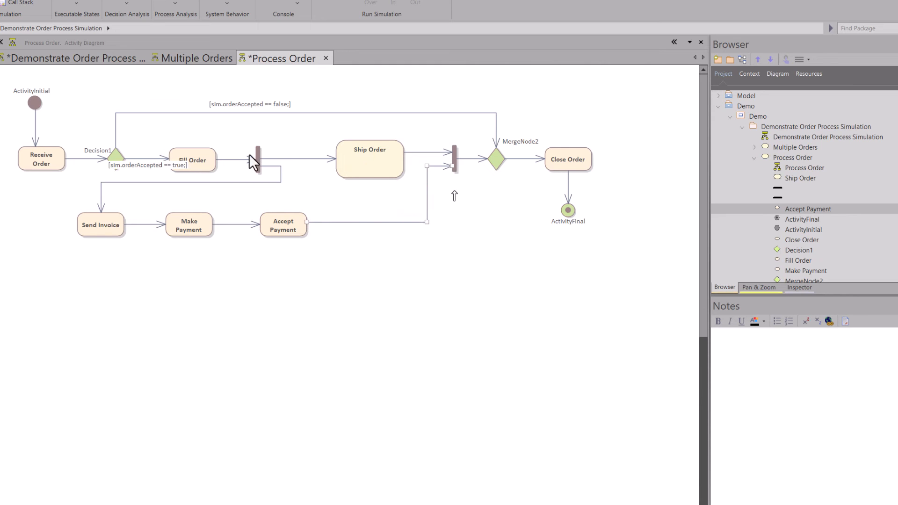
pyautogui.moveTo(258, 155); pyautogui.dragTo(283, 157)
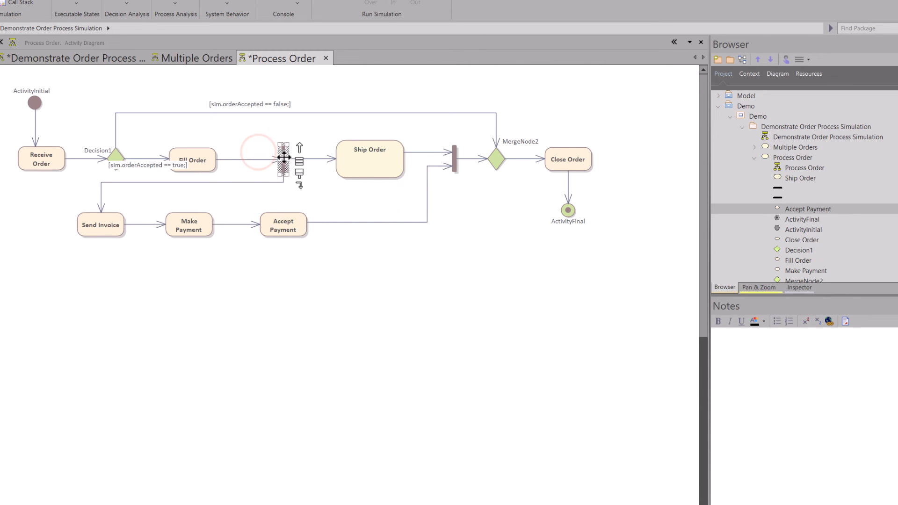
pyautogui.click(270, 182)
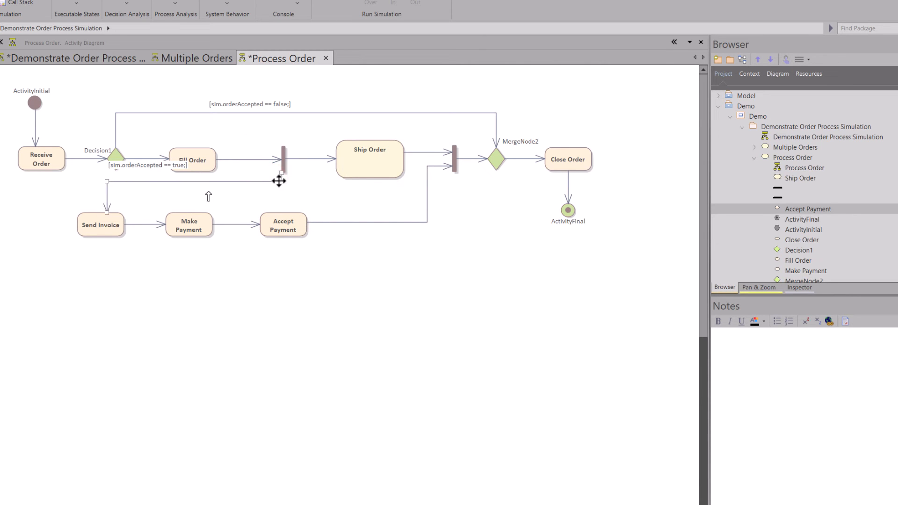
pyautogui.moveTo(281, 176); pyautogui.dragTo(312, 176)
# Move Fill Order closer to the fork to make room for the true guard label, and raise the decision node's label
pyautogui.moveTo(206, 157); pyautogui.dragTo(240, 158)
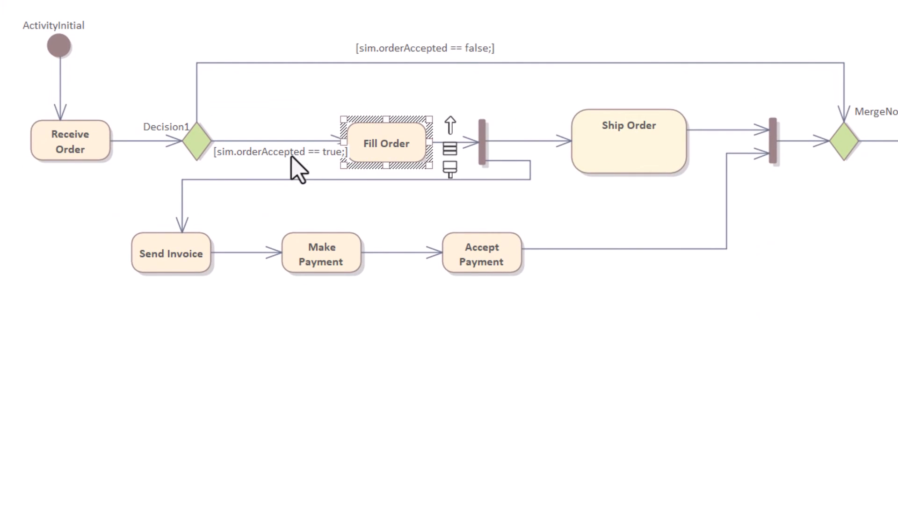
pyautogui.moveTo(393, 144); pyautogui.dragTo(403, 141)
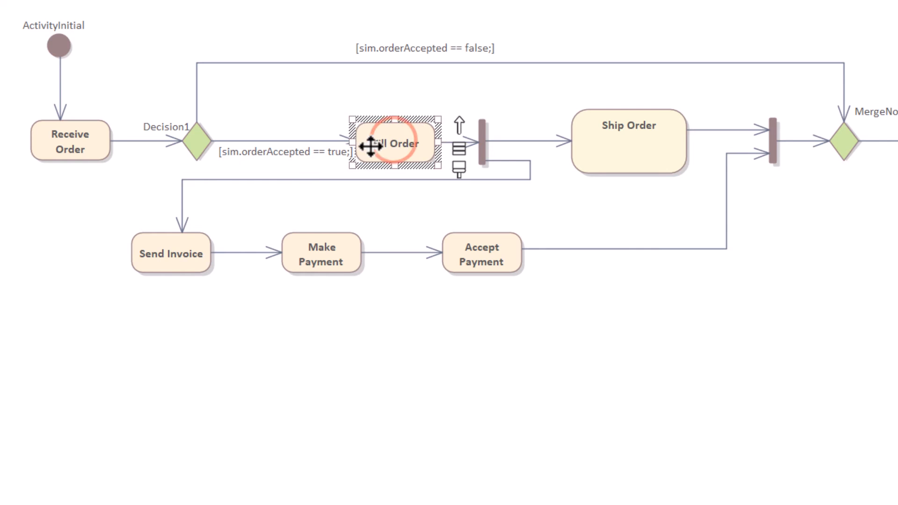
pyautogui.click(307, 152)
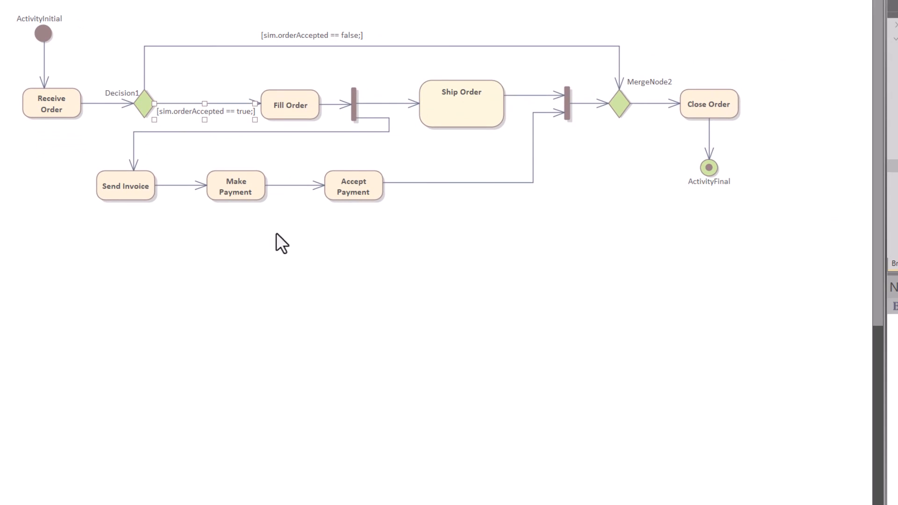
pyautogui.moveTo(114, 94); pyautogui.dragTo(111, 88)
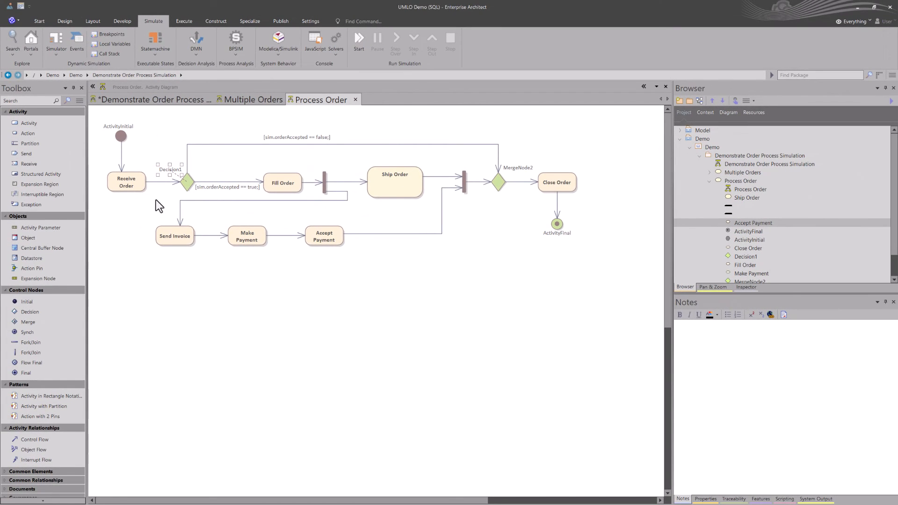
pyautogui.click(250, 268)
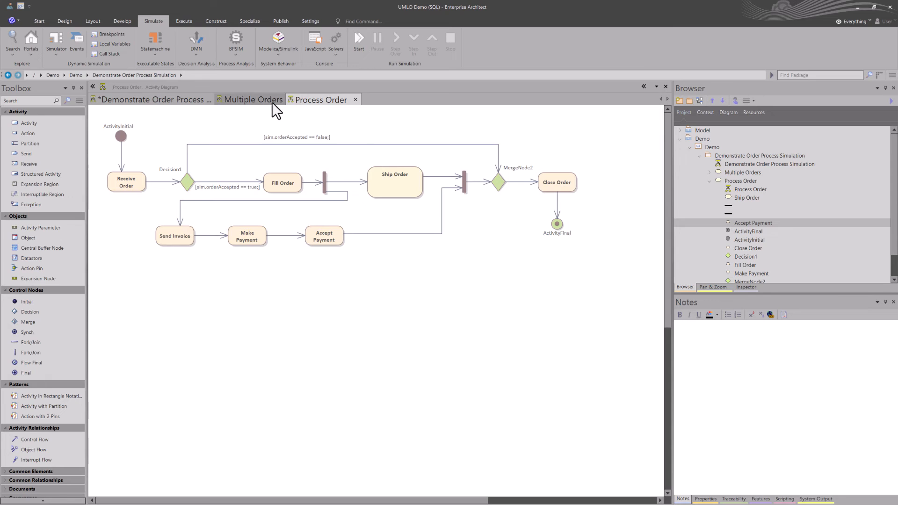
# Run the Process Order simulation in Interpreted mode, check both the Multiple Orders and Process Order diagrams, and stop the run
pyautogui.click(156, 21)
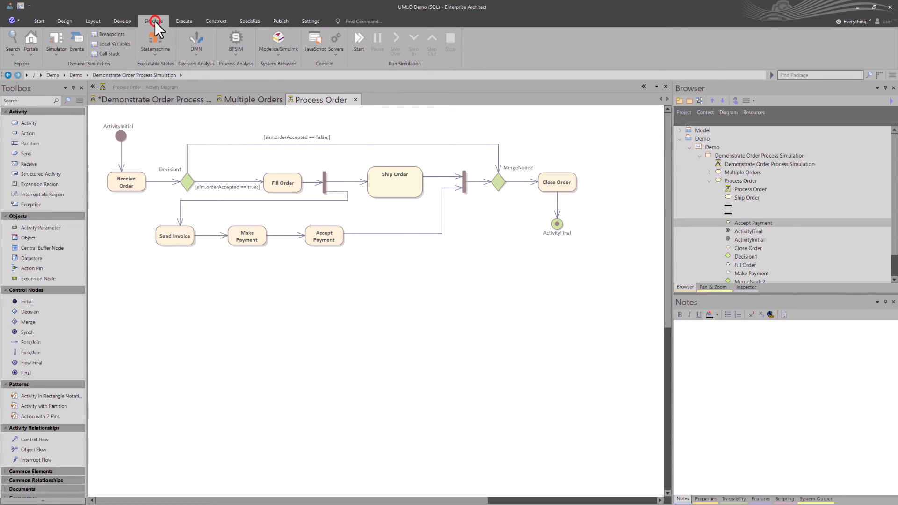
pyautogui.click(57, 42)
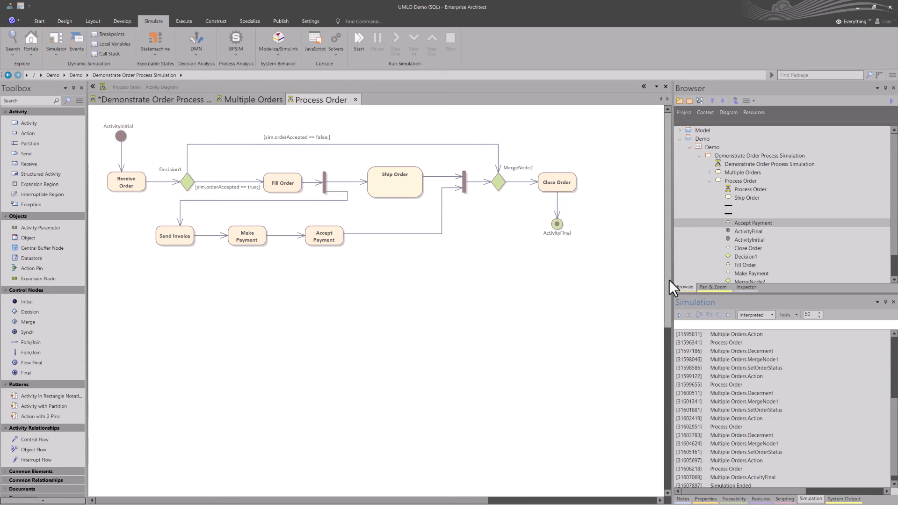
pyautogui.click(679, 314)
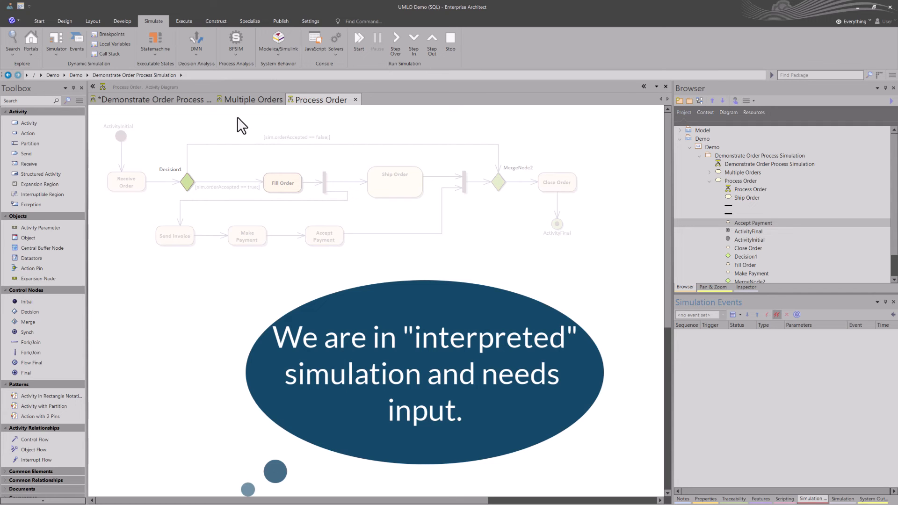
pyautogui.click(241, 101)
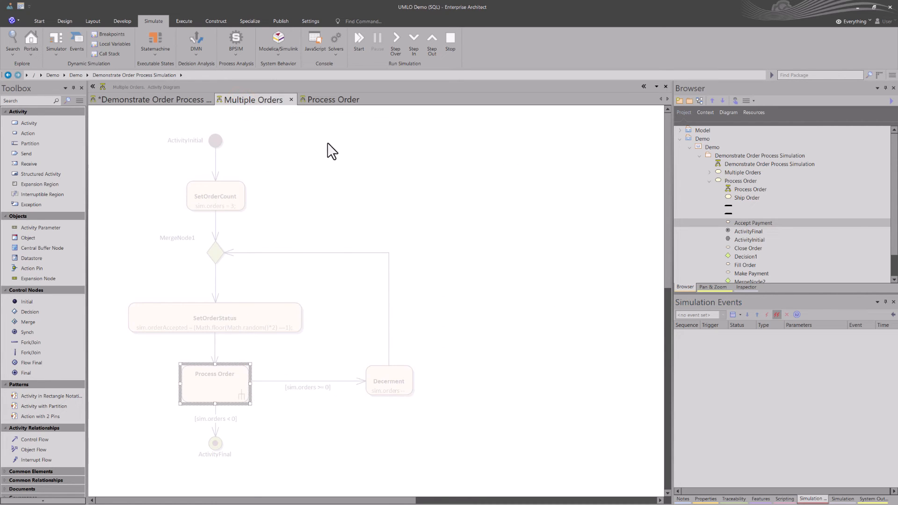
pyautogui.click(333, 98)
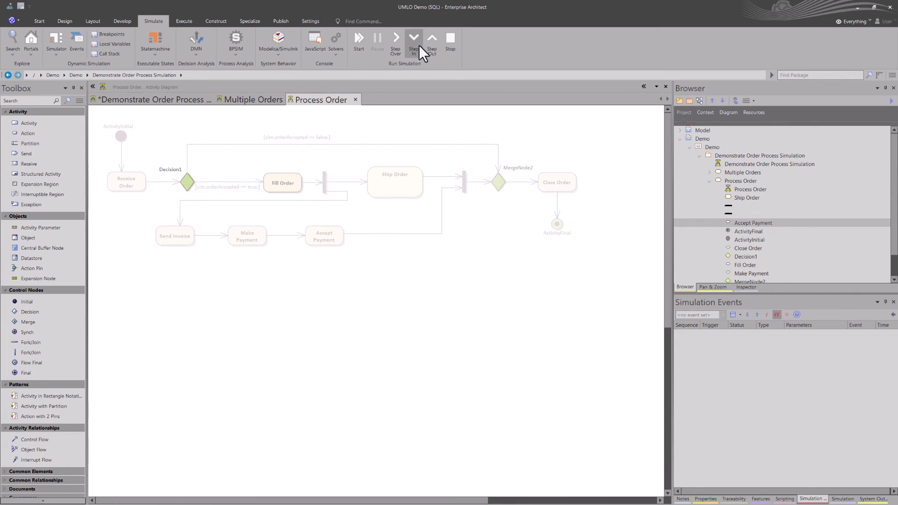
pyautogui.click(450, 38)
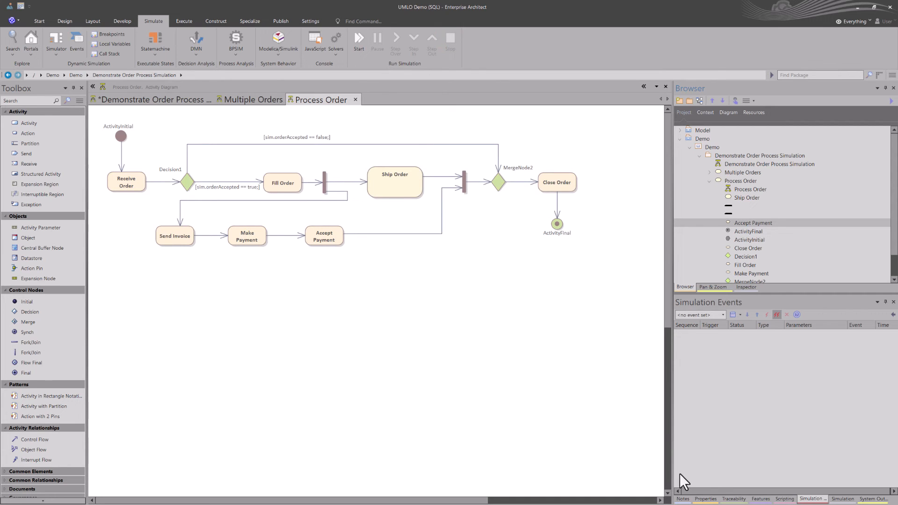
# Set the simulation mode to Manual, start the Process Order simulation, and move the branch selection dialog off the upper row of the diagram
pyautogui.click(56, 40)
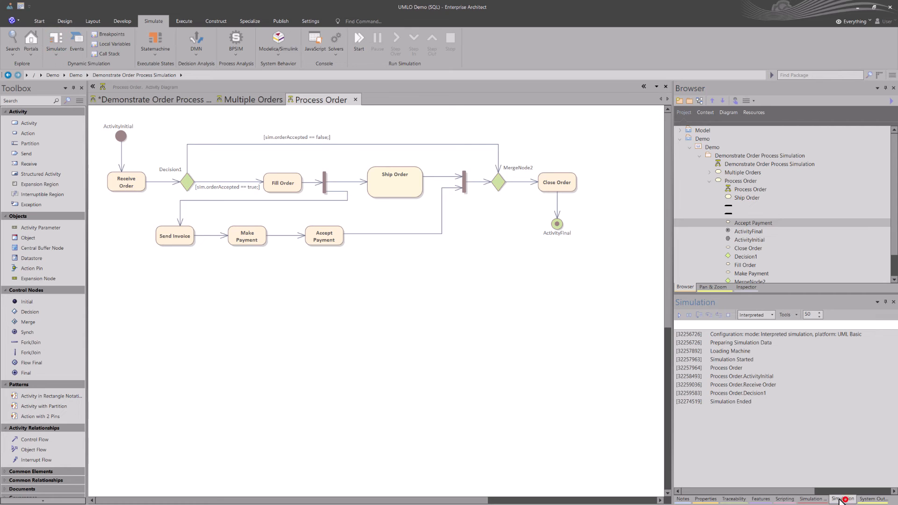
pyautogui.click(811, 499)
pyautogui.click(837, 499)
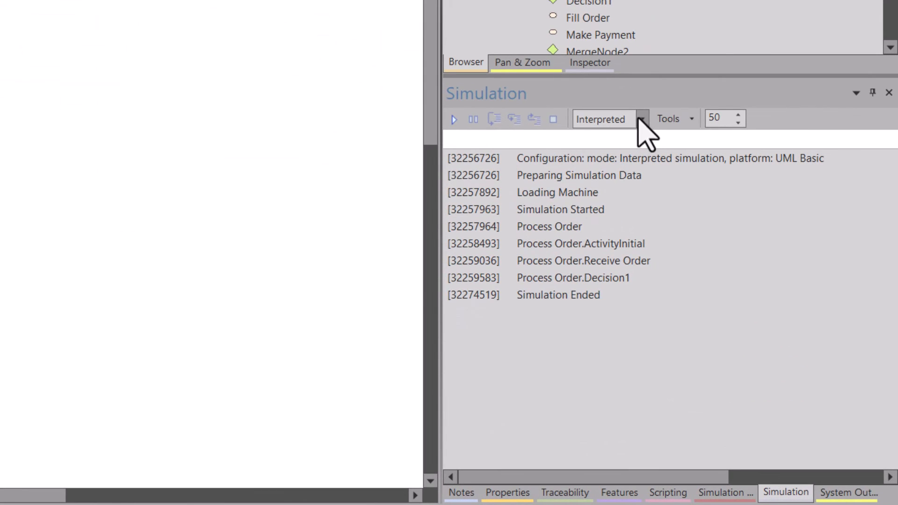
pyautogui.click(642, 120)
pyautogui.click(607, 138)
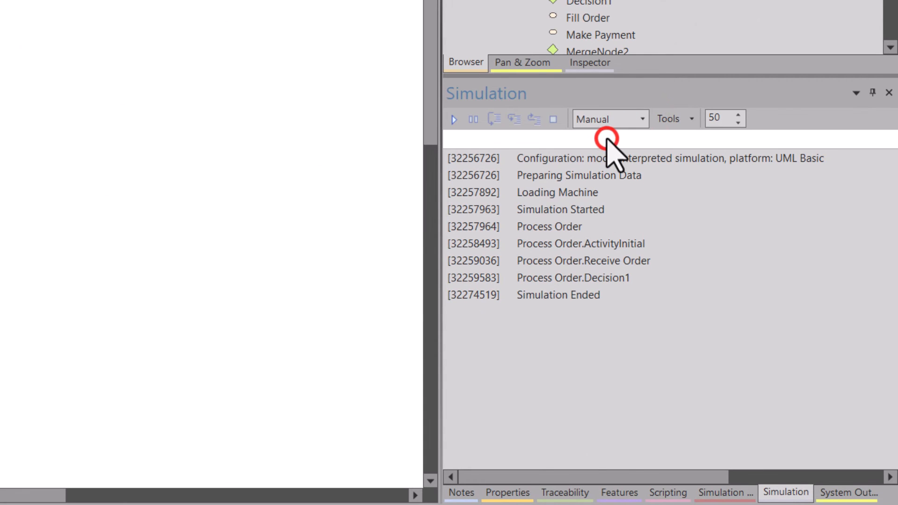
pyautogui.click(454, 119)
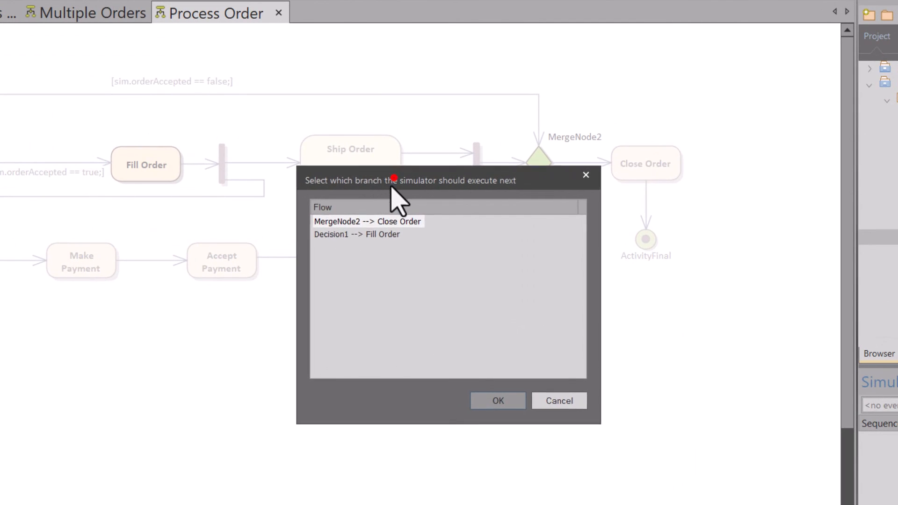
pyautogui.moveTo(387, 181); pyautogui.dragTo(321, 279)
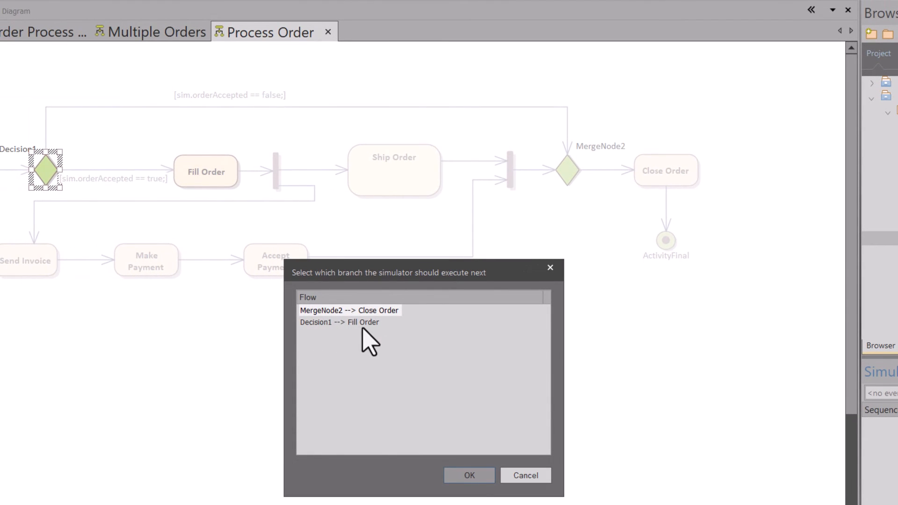
# Finish the manual Process Order run through MergeNode2 --> Close Order, and run it again choosing the Decision1 --> Fill Order branch
pyautogui.click(370, 311)
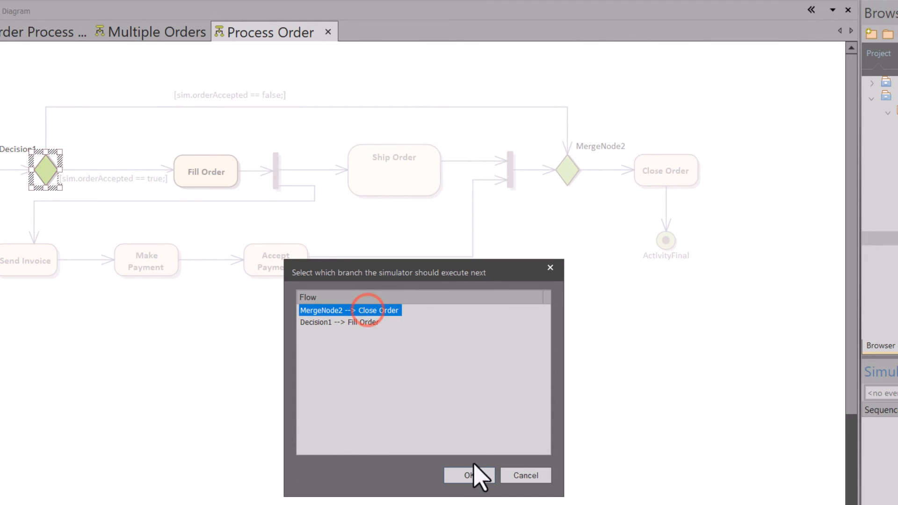
pyautogui.click(474, 476)
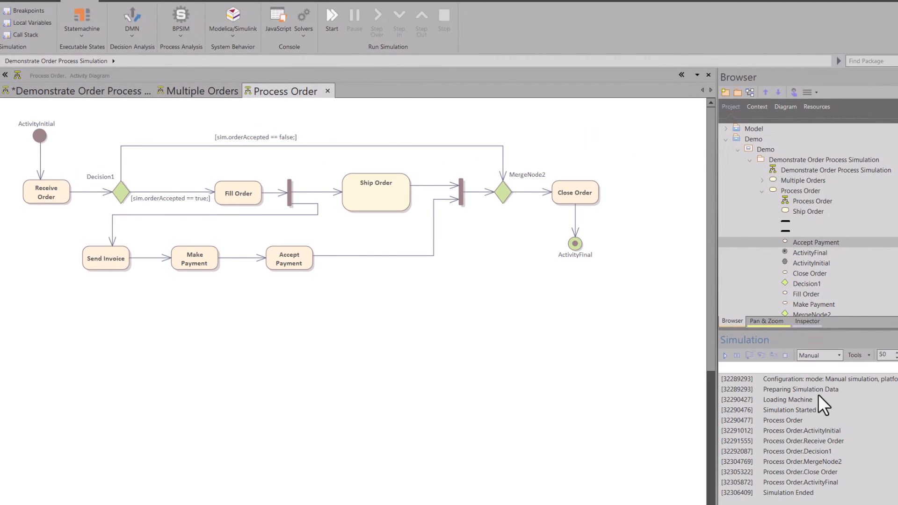
pyautogui.click(724, 355)
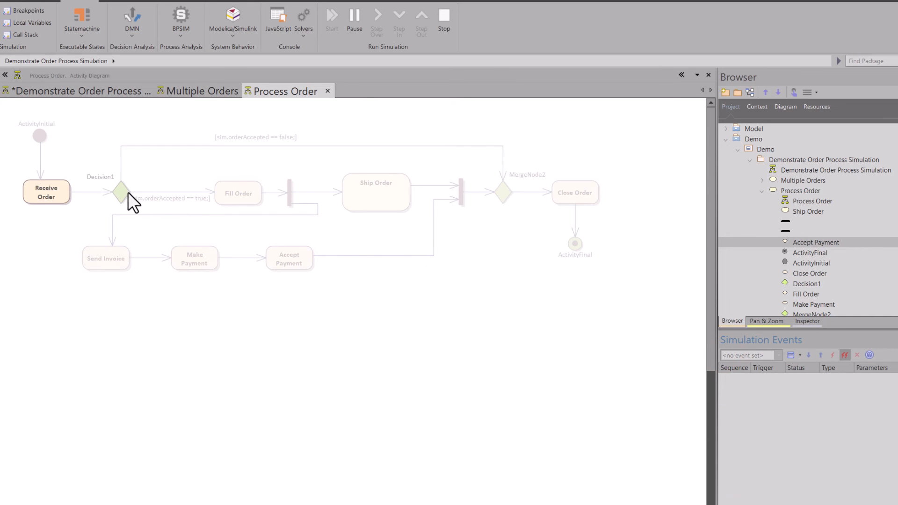
pyautogui.click(366, 238)
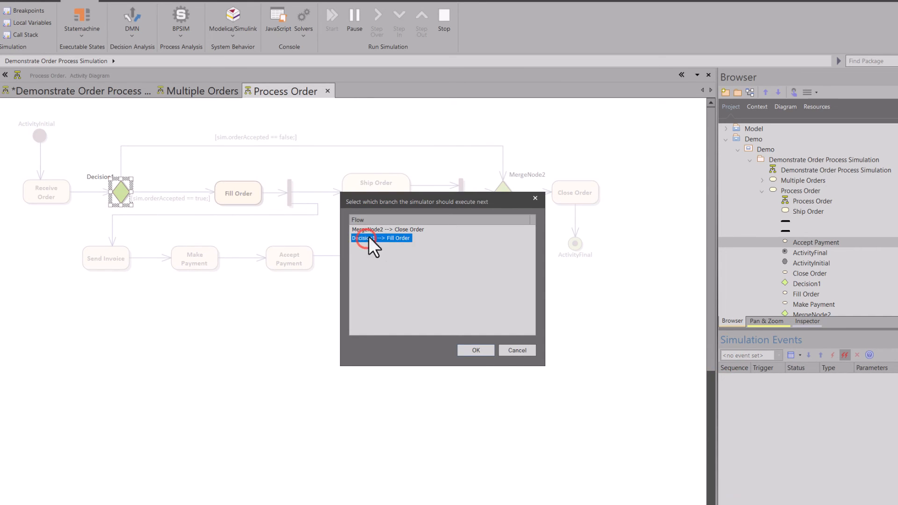
pyautogui.click(475, 353)
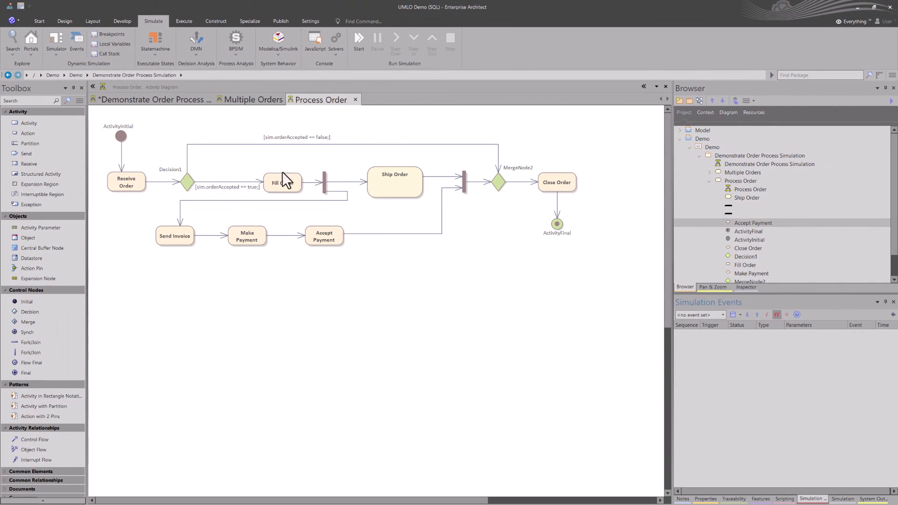
# Open the Multiple Orders diagram and dock the Simulation window with Simulation Events as a narrow column between the diagram and the Browser
pyautogui.click(257, 99)
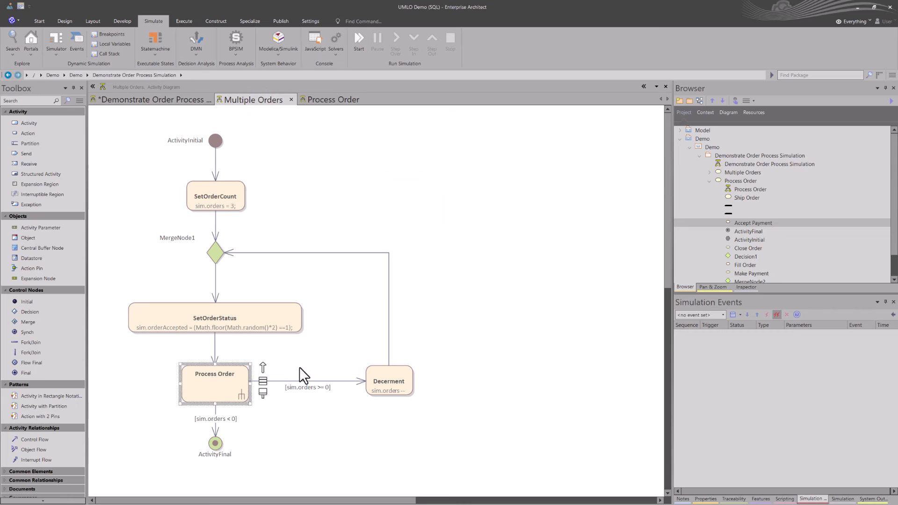
pyautogui.click(357, 216)
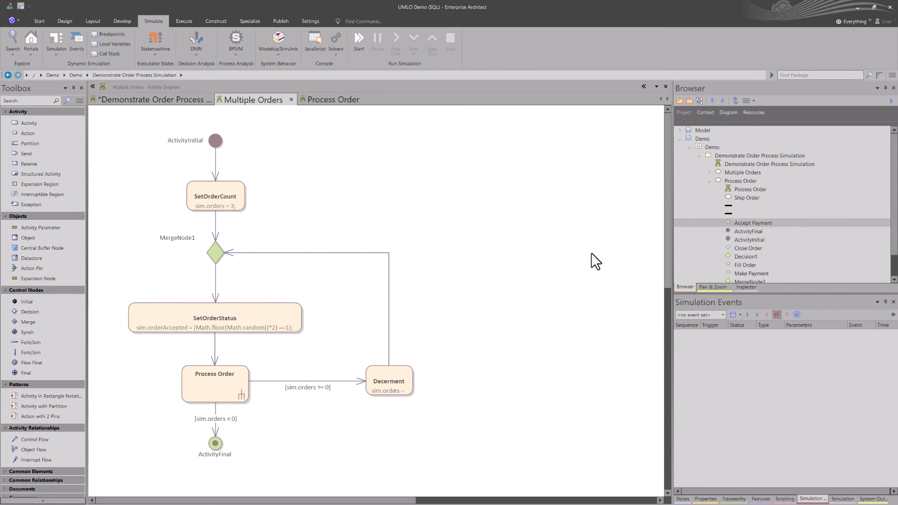
pyautogui.click(842, 499)
pyautogui.moveTo(842, 498); pyautogui.dragTo(395, 293)
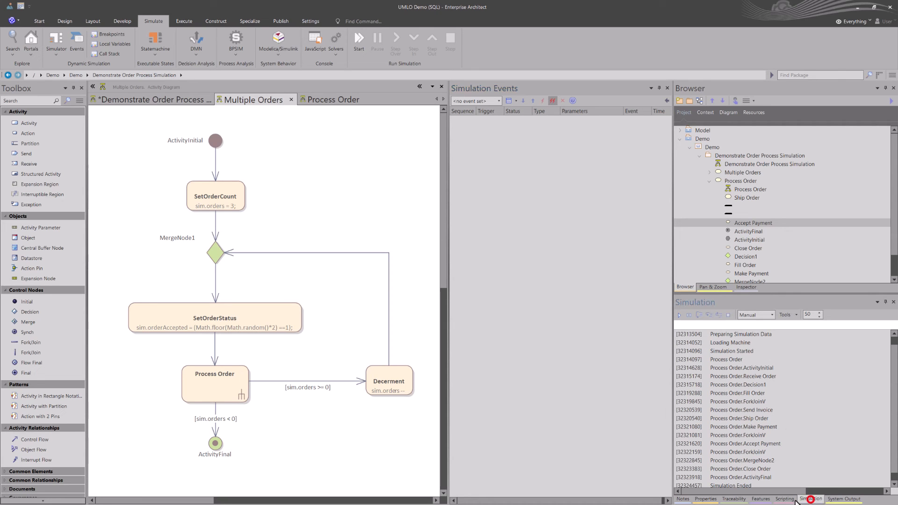
pyautogui.moveTo(817, 500); pyautogui.dragTo(561, 294)
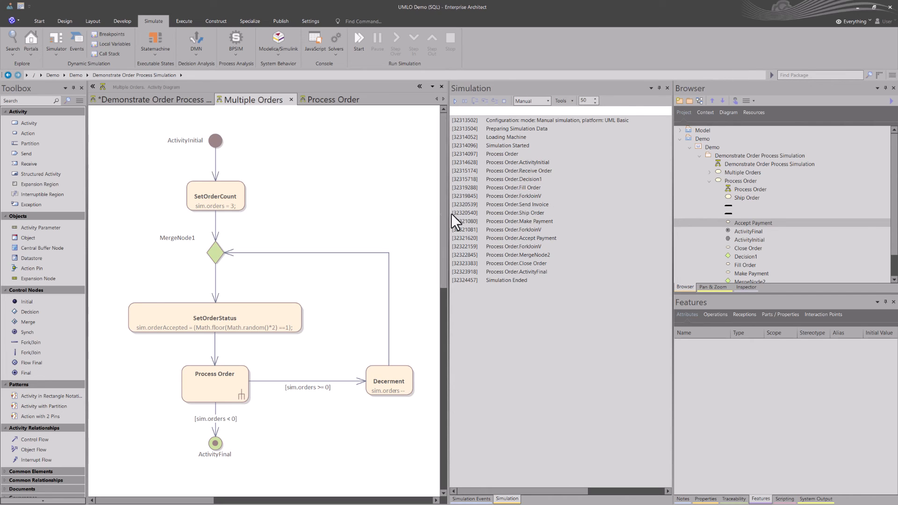
pyautogui.moveTo(447, 217); pyautogui.dragTo(570, 236)
pyautogui.moveTo(677, 260); pyautogui.dragTo(737, 255)
pyautogui.moveTo(639, 257); pyautogui.dragTo(599, 258)
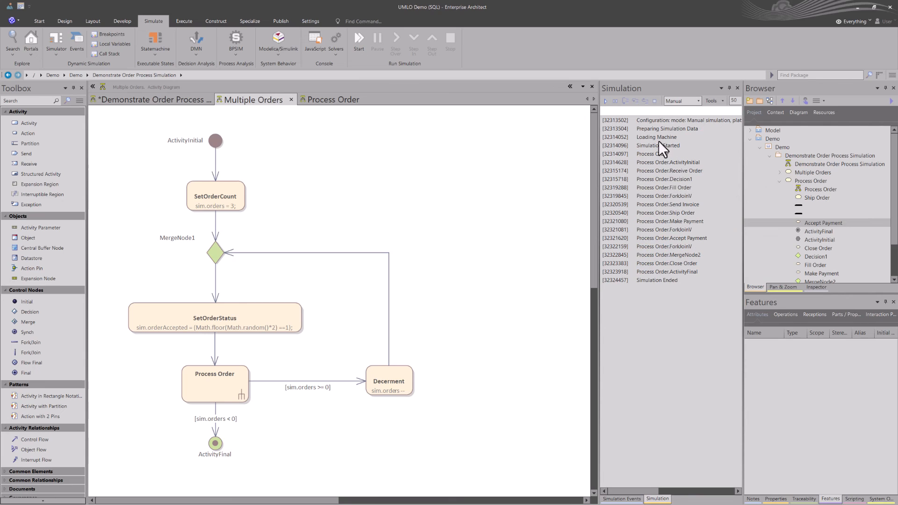
# Run the Multiple Orders simulation in Manual mode, choosing the Decision1 --> Fill Order branch and the Action --> ActivityFinal branch
pyautogui.click(604, 102)
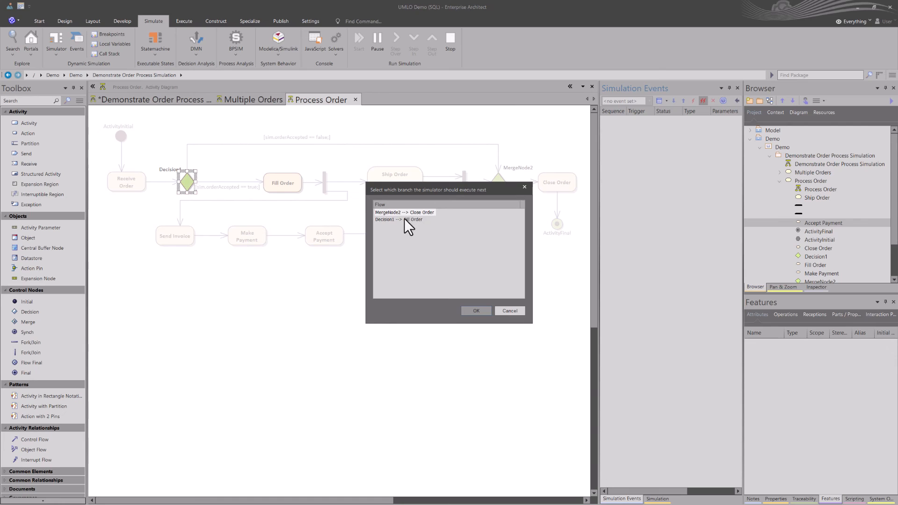
pyautogui.click(404, 218)
pyautogui.click(475, 311)
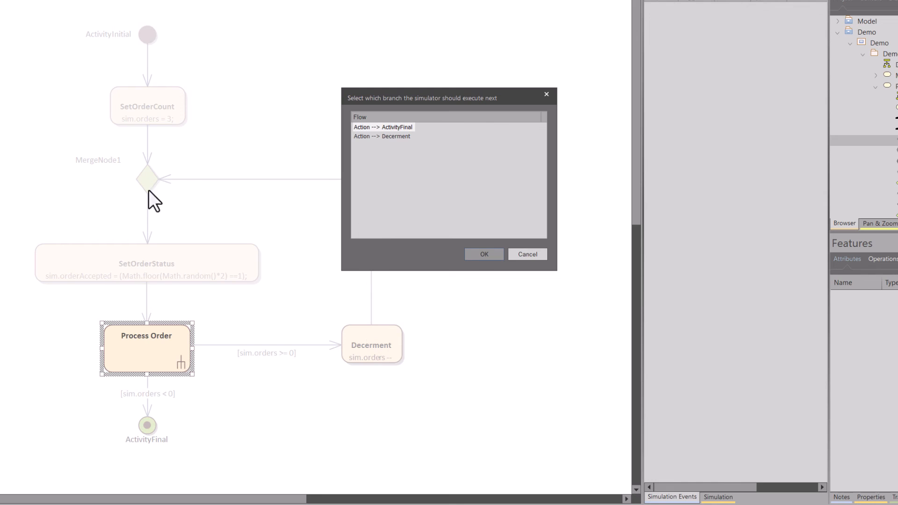
pyautogui.click(396, 127)
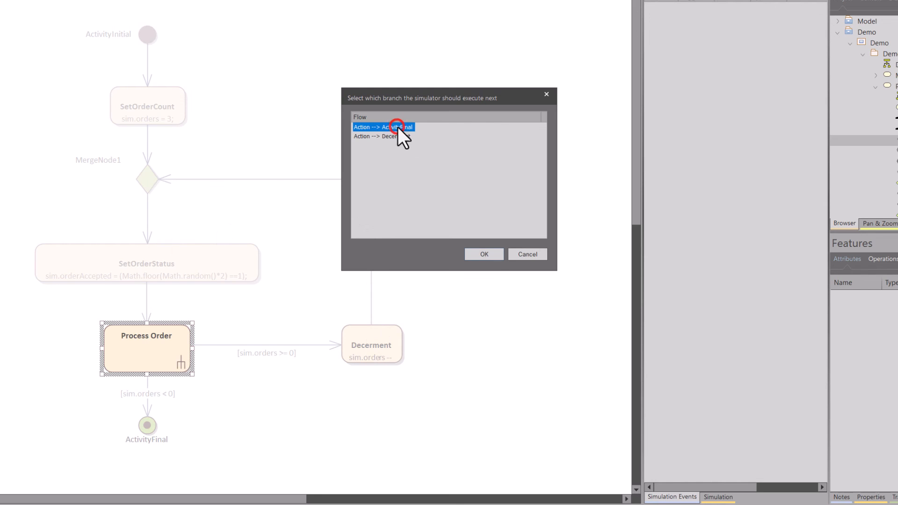
pyautogui.click(484, 254)
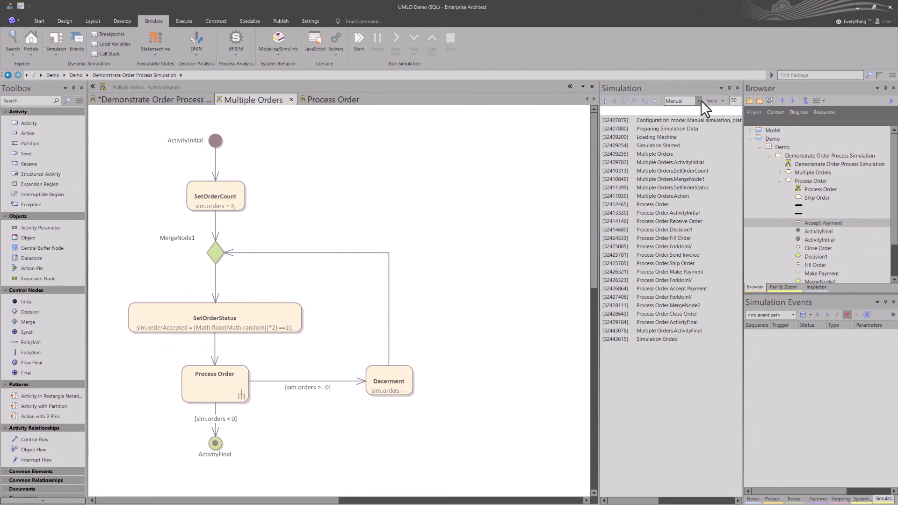
# Set the simulation mode to Interpreted and start the Multiple Orders simulation
pyautogui.click(698, 101)
pyautogui.click(688, 120)
pyautogui.click(428, 168)
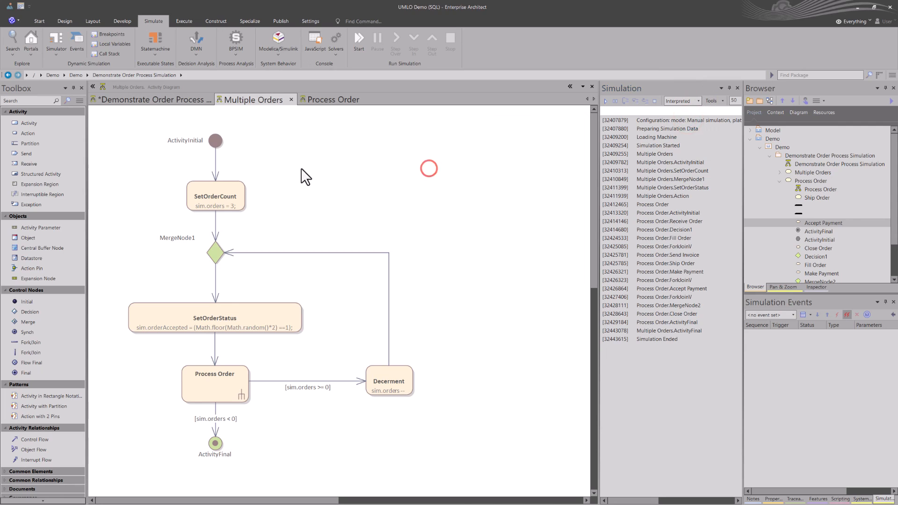
pyautogui.click(265, 140)
pyautogui.click(606, 101)
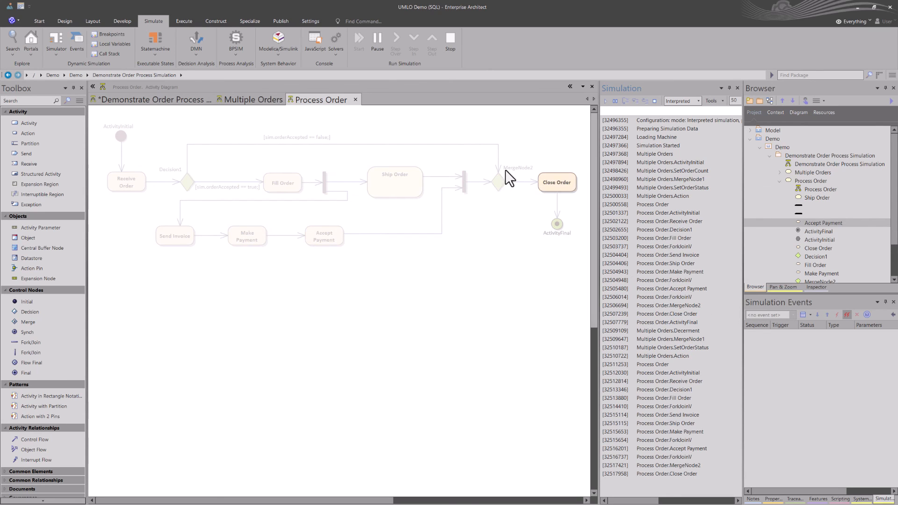
# Show the Call Stack and Local Variables, pause the simulation to inspect the sim and dialog variables, and resume the run
pyautogui.click(111, 53)
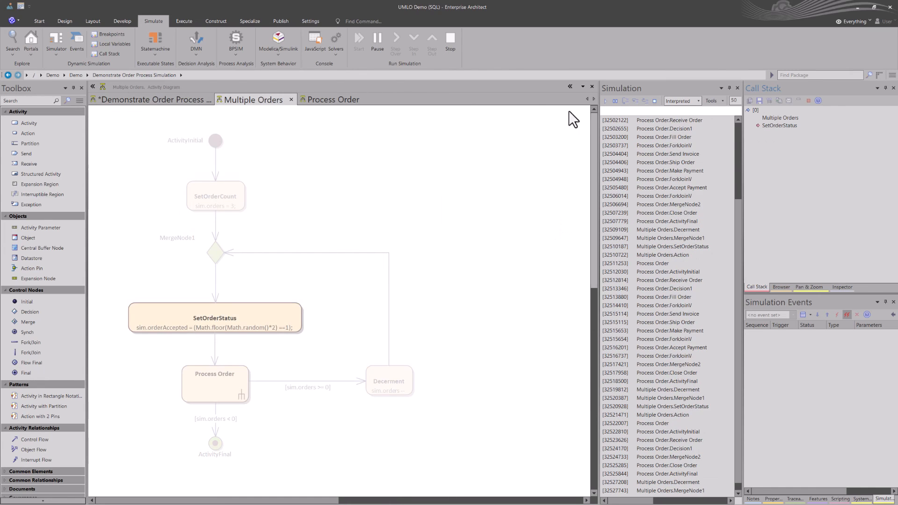
pyautogui.click(108, 43)
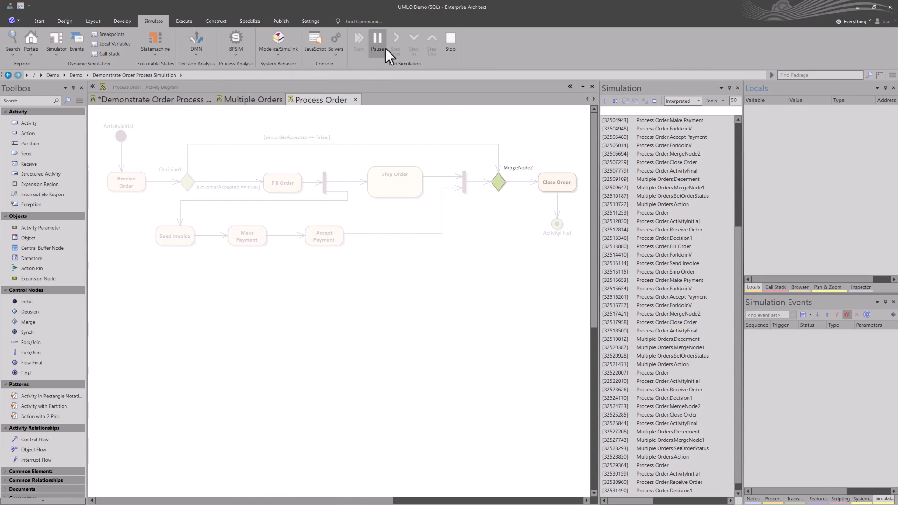
pyautogui.click(377, 39)
pyautogui.click(755, 125)
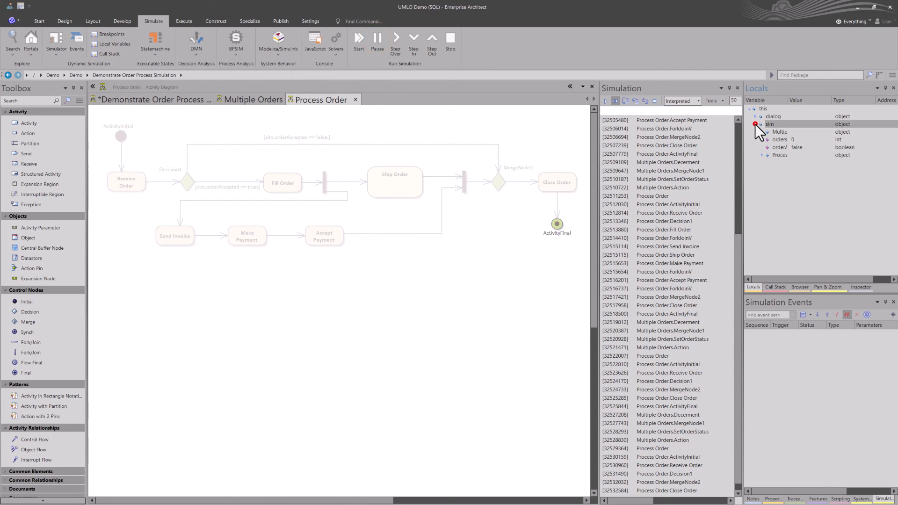
pyautogui.click(755, 116)
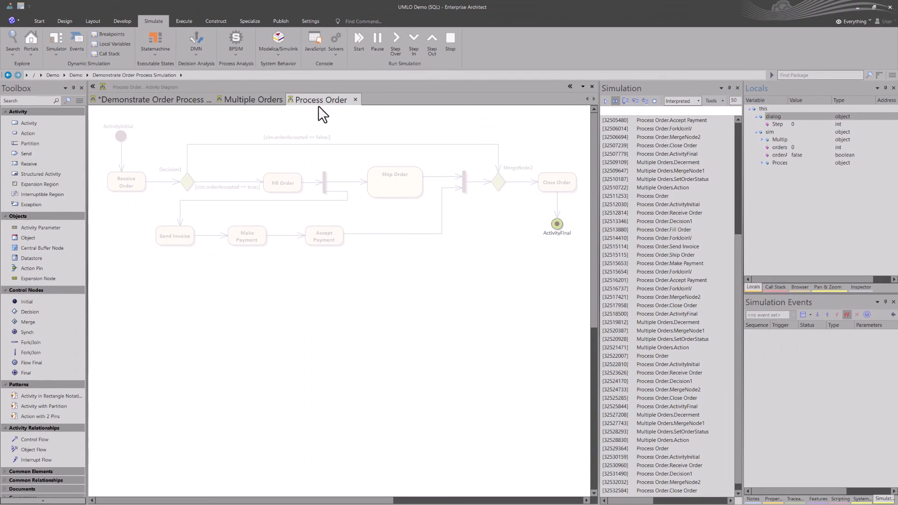
pyautogui.click(379, 38)
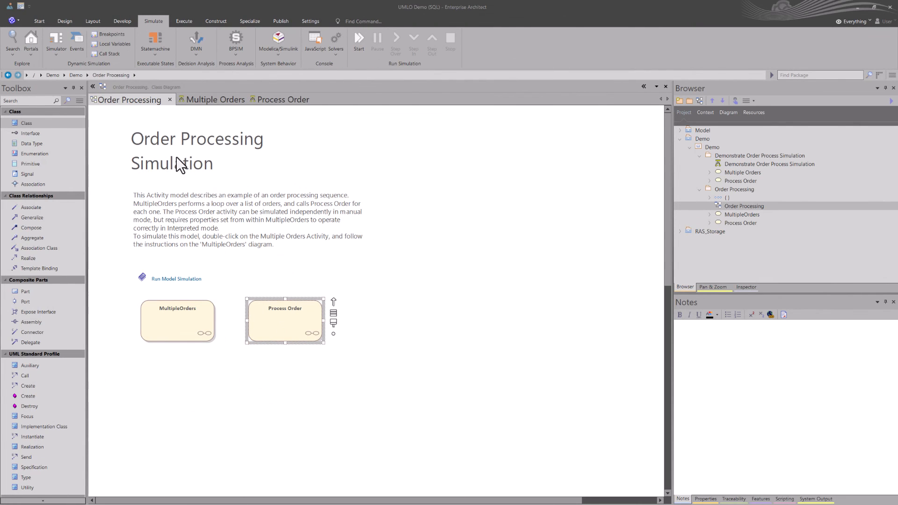
# Compare the Multiple Orders and Process Order diagrams in the Order Processing example model
pyautogui.click(215, 100)
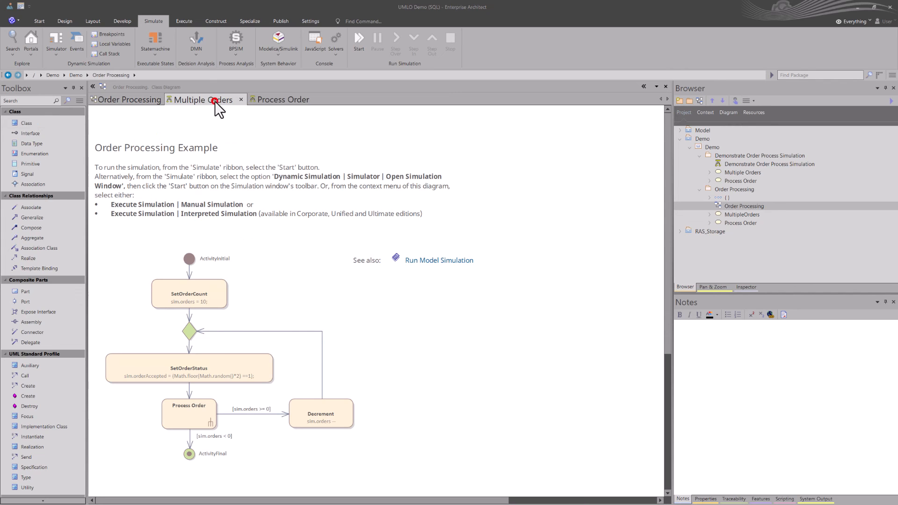
pyautogui.click(279, 100)
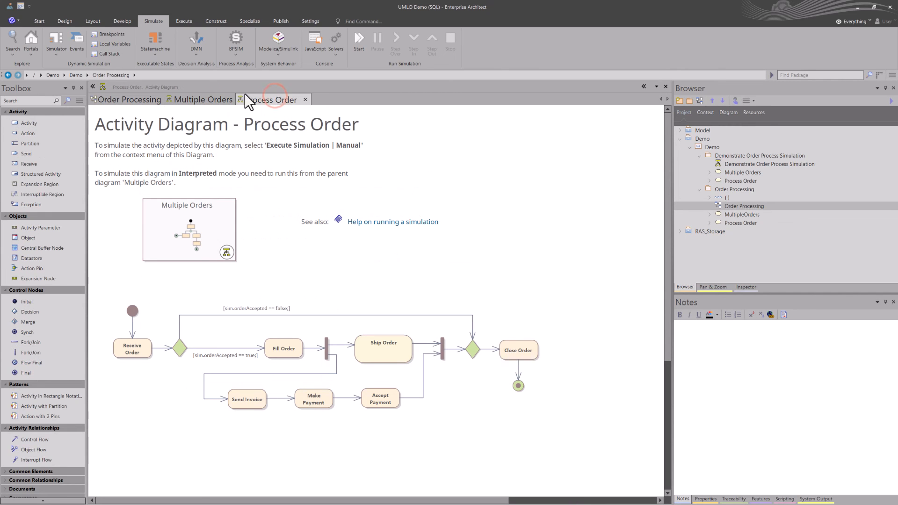
pyautogui.click(202, 98)
pyautogui.click(270, 100)
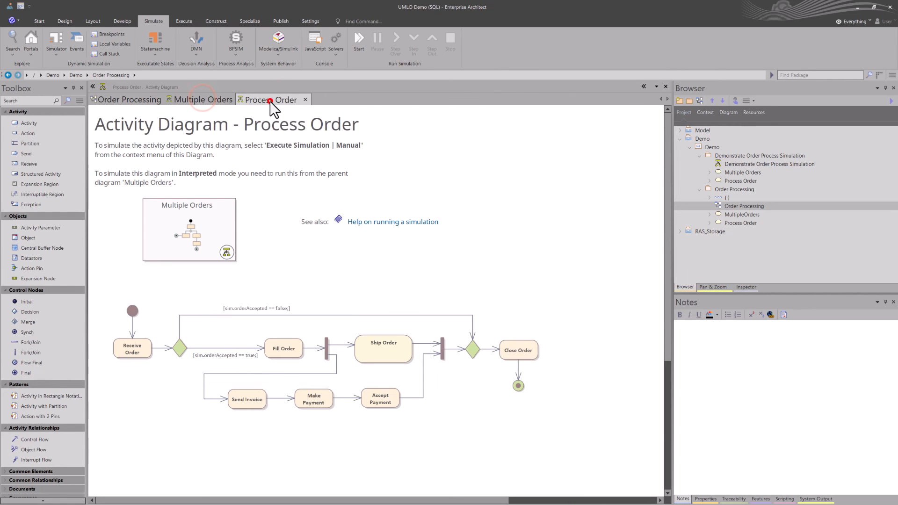